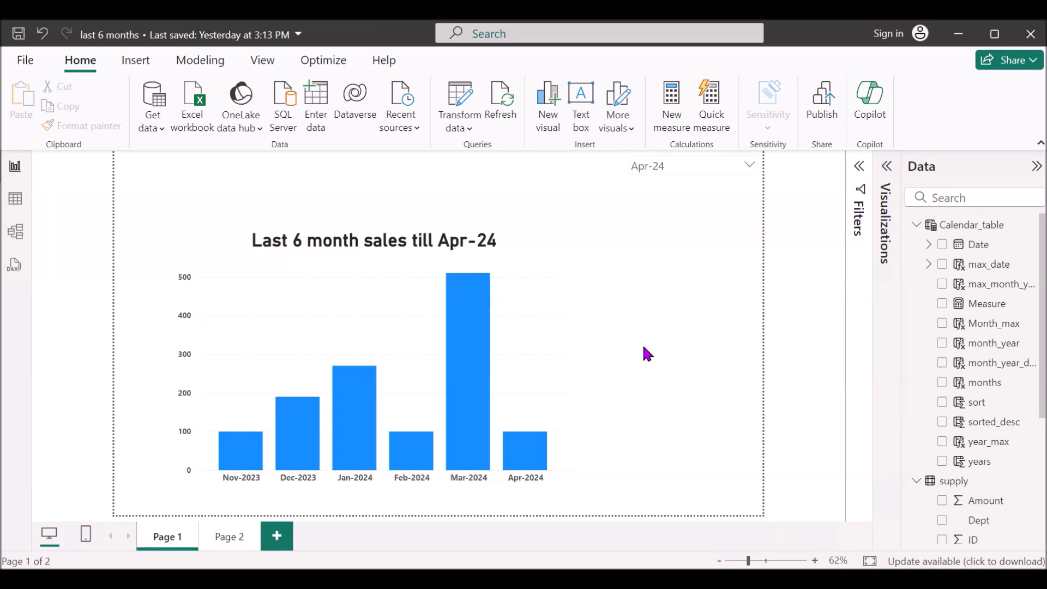
# Step: Set the month slicer to Mar-24 to update the last 6 month sales chart
pyautogui.click(699, 168)
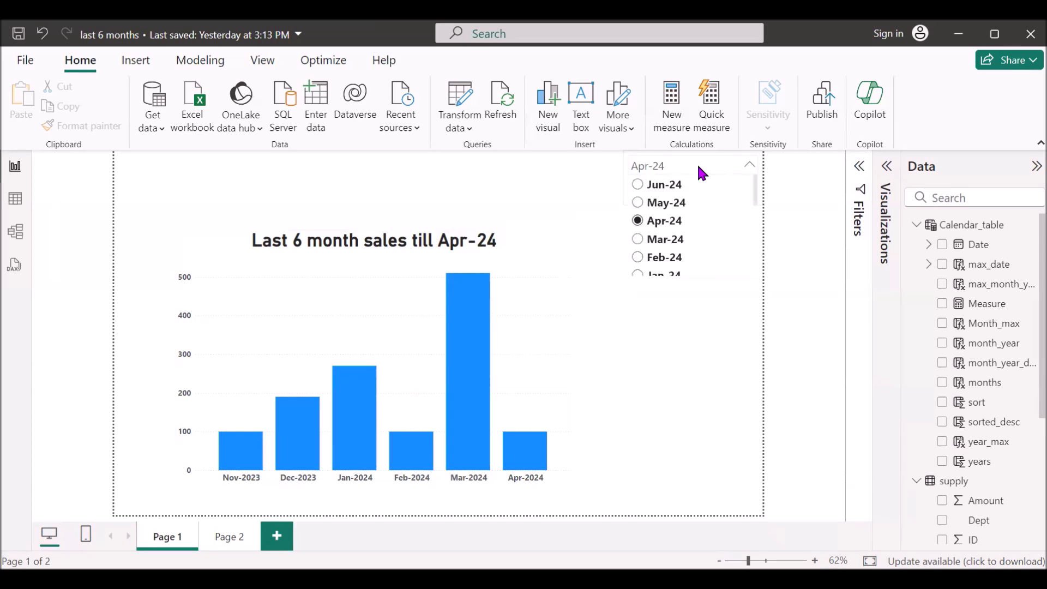
pyautogui.click(638, 240)
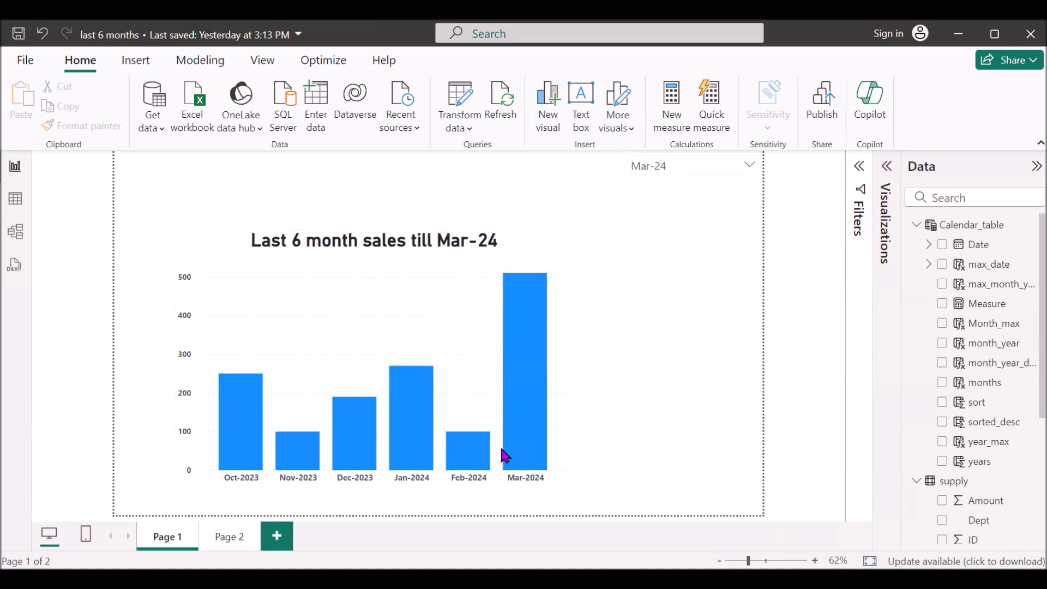
pyautogui.moveTo(494, 476)
pyautogui.click(676, 170)
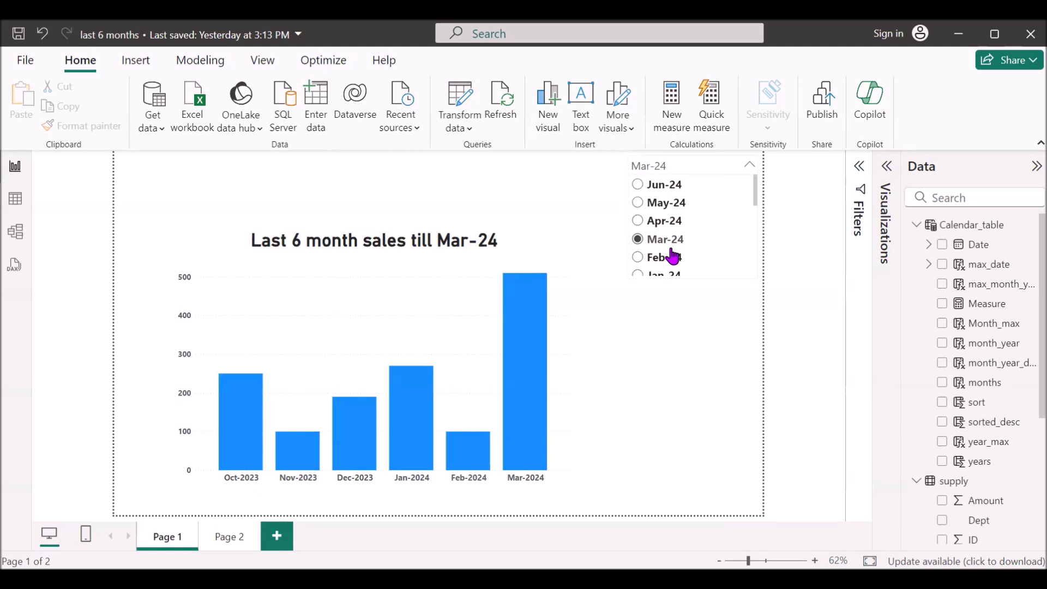
pyautogui.click(560, 388)
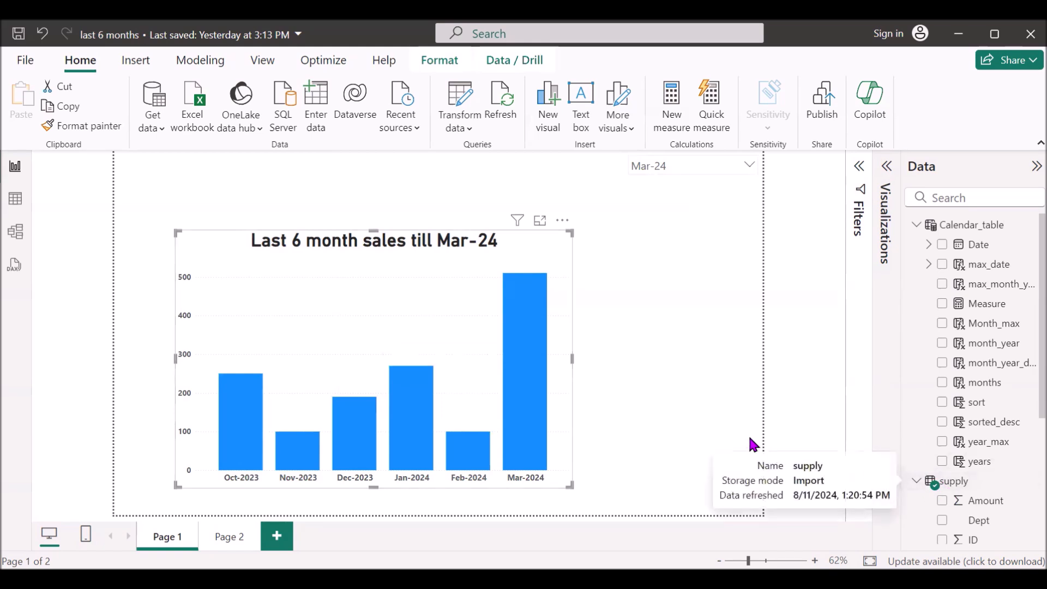
pyautogui.click(686, 169)
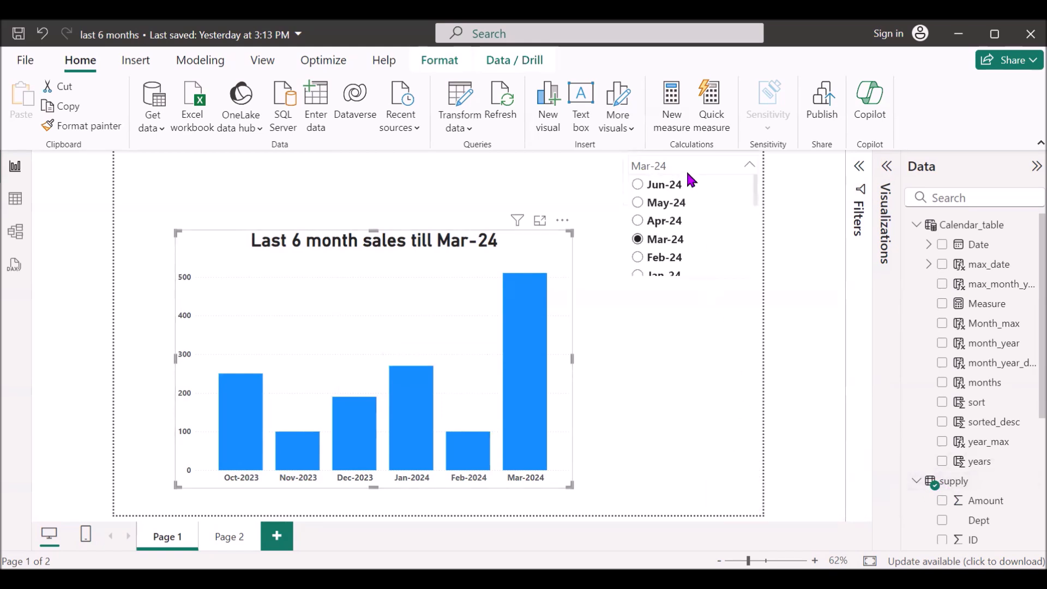
pyautogui.click(712, 306)
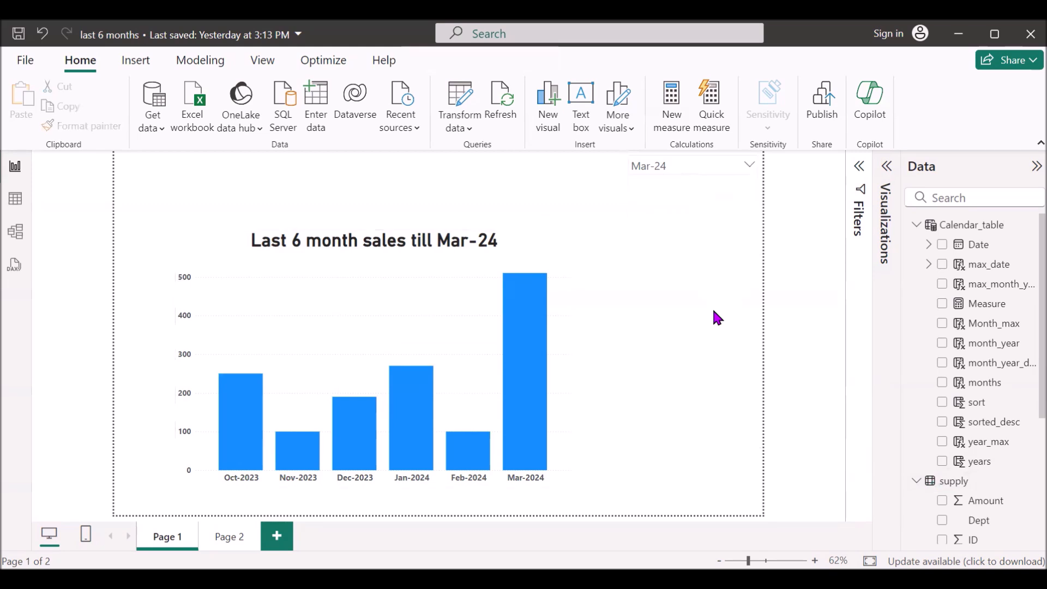
pyautogui.click(699, 191)
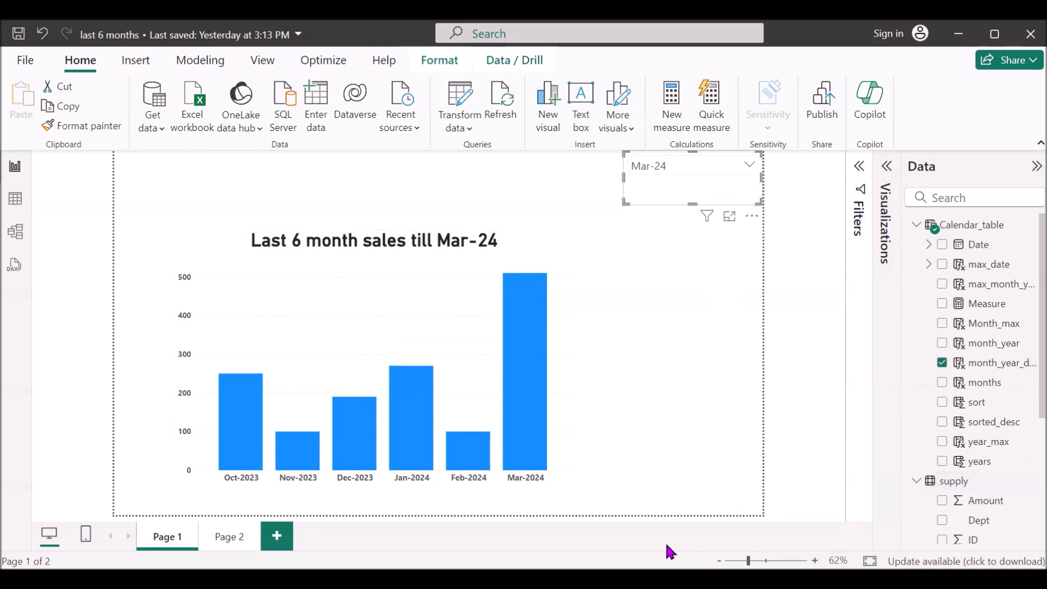
# Step: Switch to the untitled Power BI Desktop report and start a new calculated table named slicer_table
pyautogui.hotkey('alt', 'Tab')
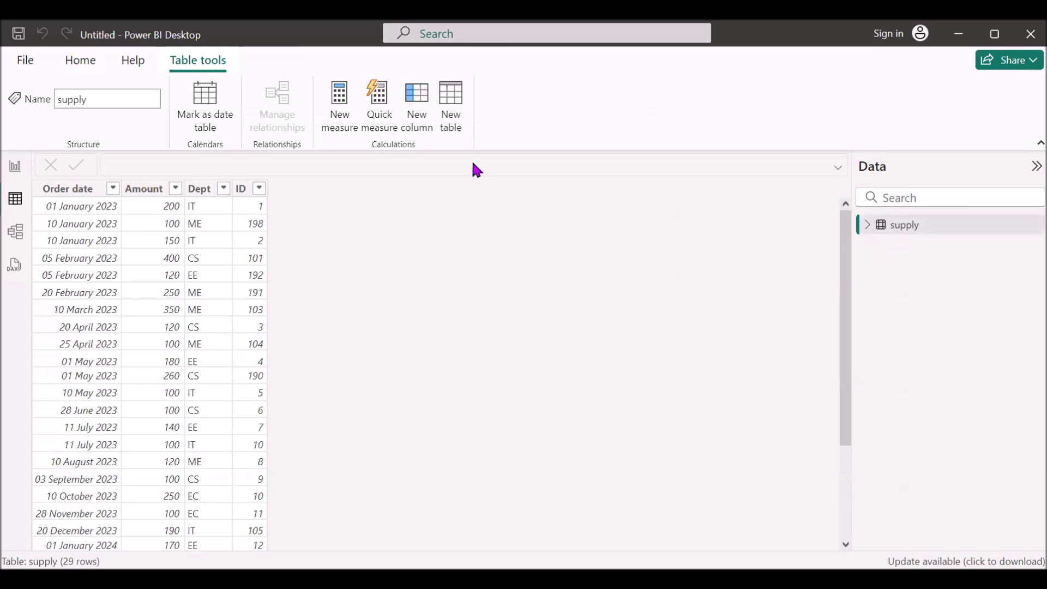
pyautogui.click(452, 117)
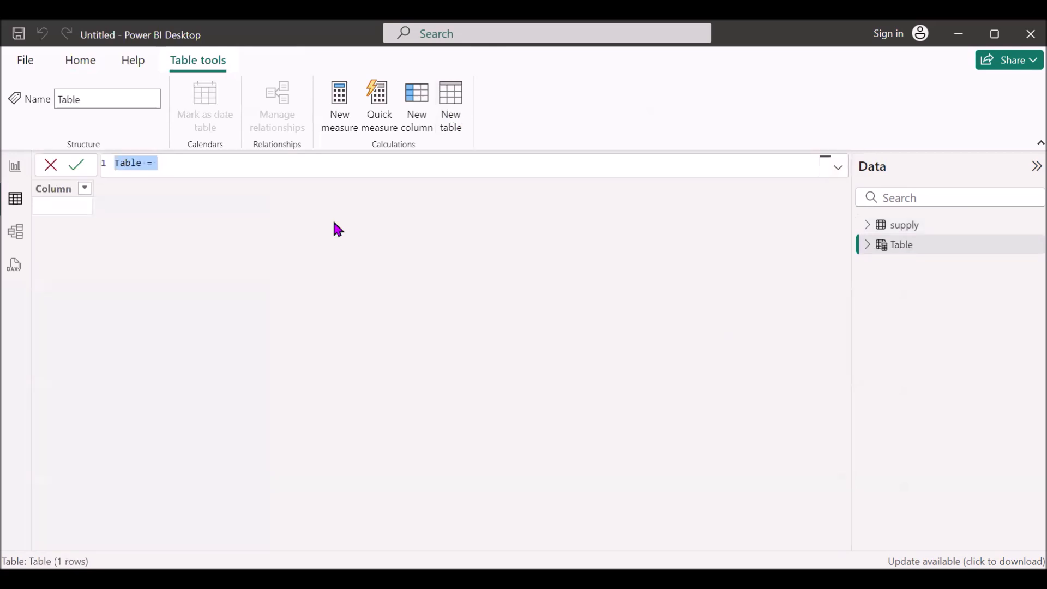
pyautogui.doubleClick(131, 164)
pyautogui.write('s')
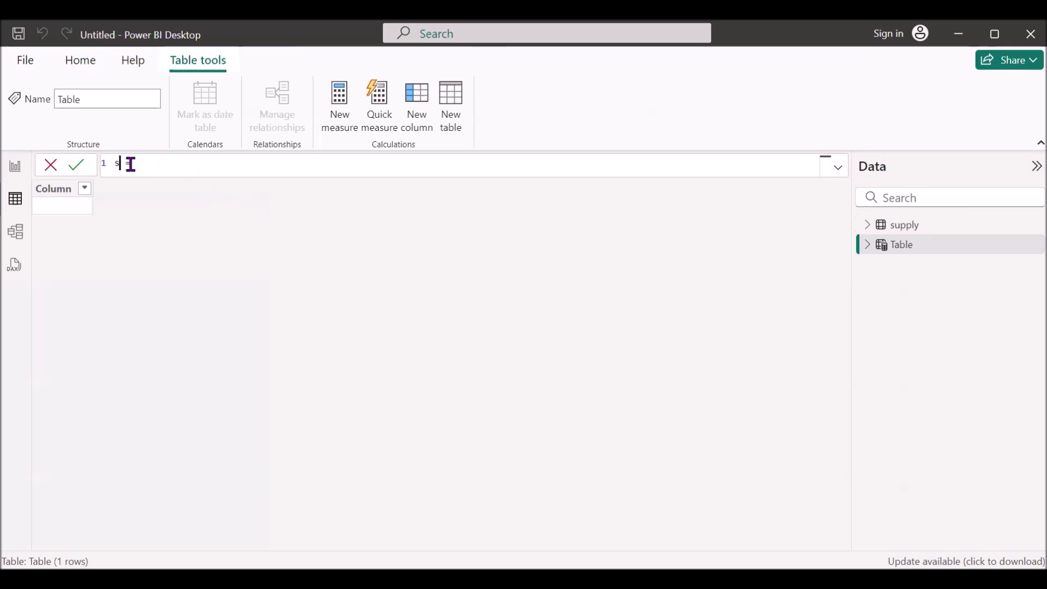
pyautogui.write('licer-table')
pyautogui.press('Left')
pyautogui.press('Left')
pyautogui.press('Left')
pyautogui.press('Left')
pyautogui.press('Left')
pyautogui.press('BackSpace')
pyautogui.write('_')
pyautogui.press('End')
# Step: Begin the slicer_table formula with SELECTCOLUMNS, using supply as the source table
pyautogui.write('sele')
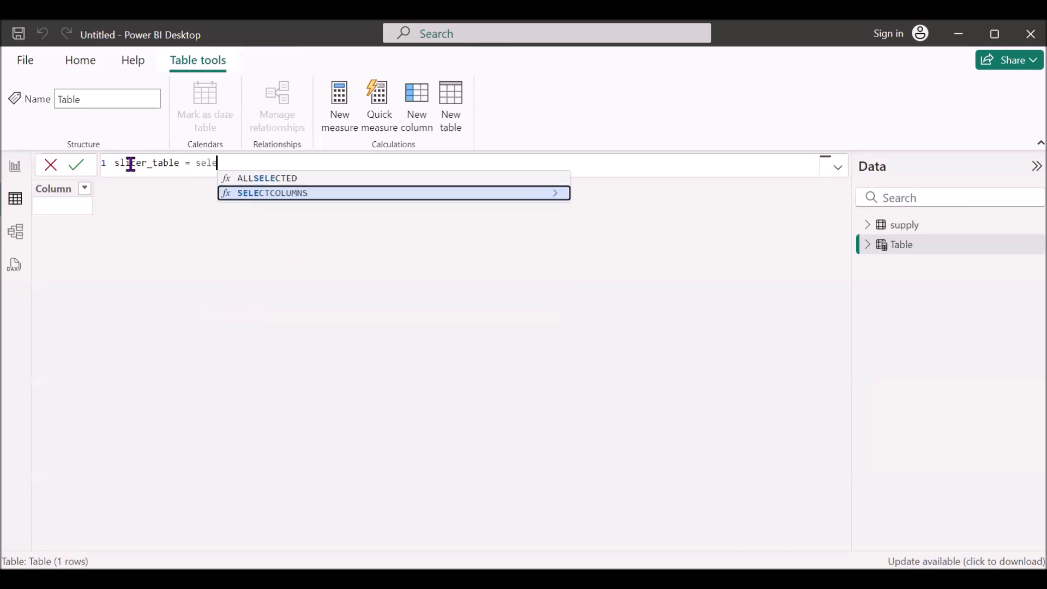
pyautogui.press('Tab')
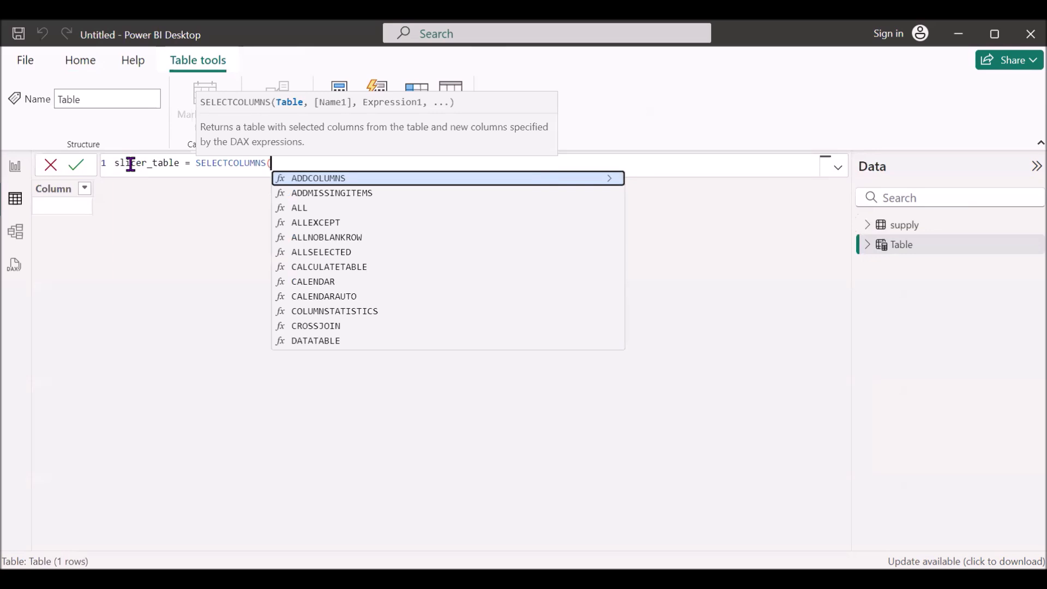
pyautogui.write('su')
pyautogui.press('Down')
pyautogui.press('Down')
pyautogui.press('Down')
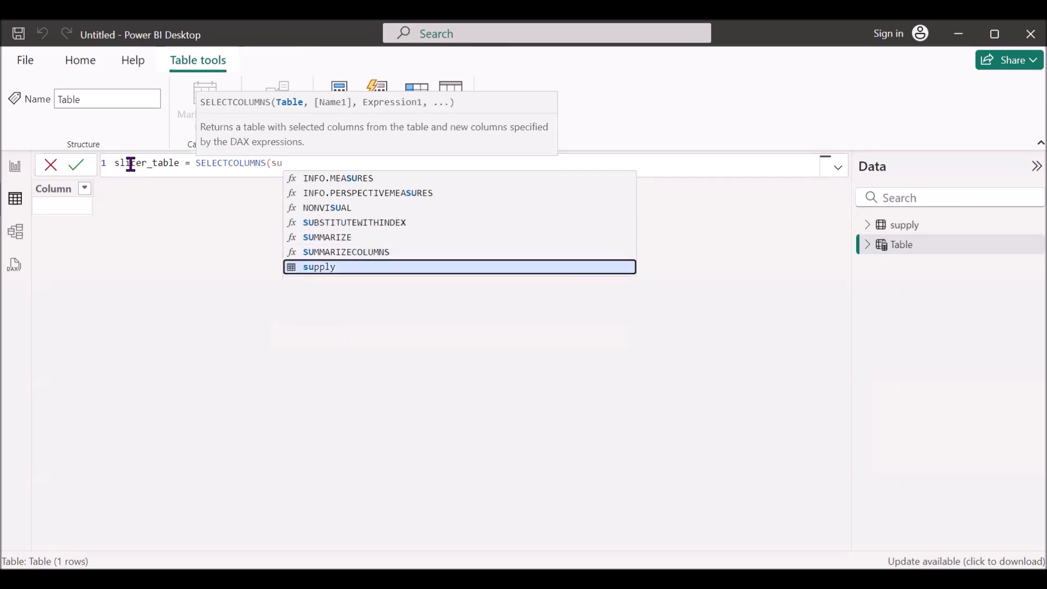
pyautogui.press('Tab')
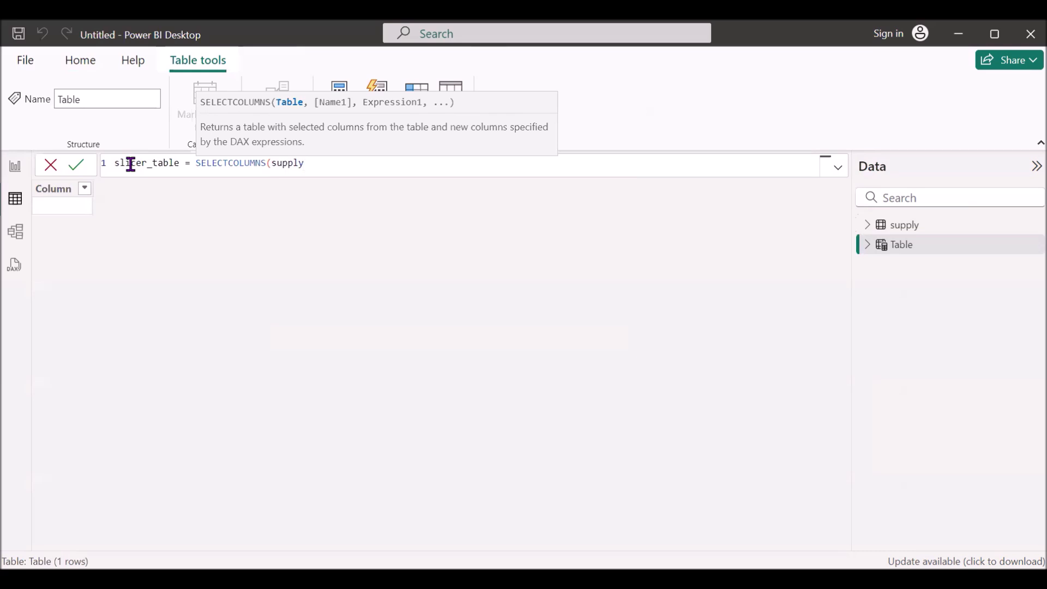
# Step: Add an "order_date" column to the formula, returning supply[Order date].[Date]
pyautogui.write(',"')
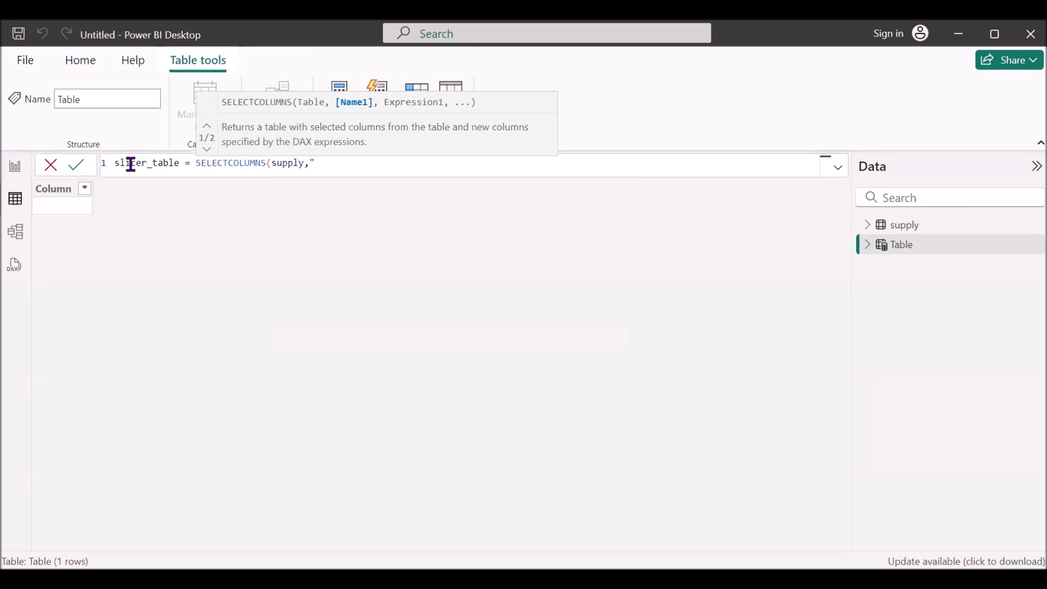
pyautogui.write('order_date",')
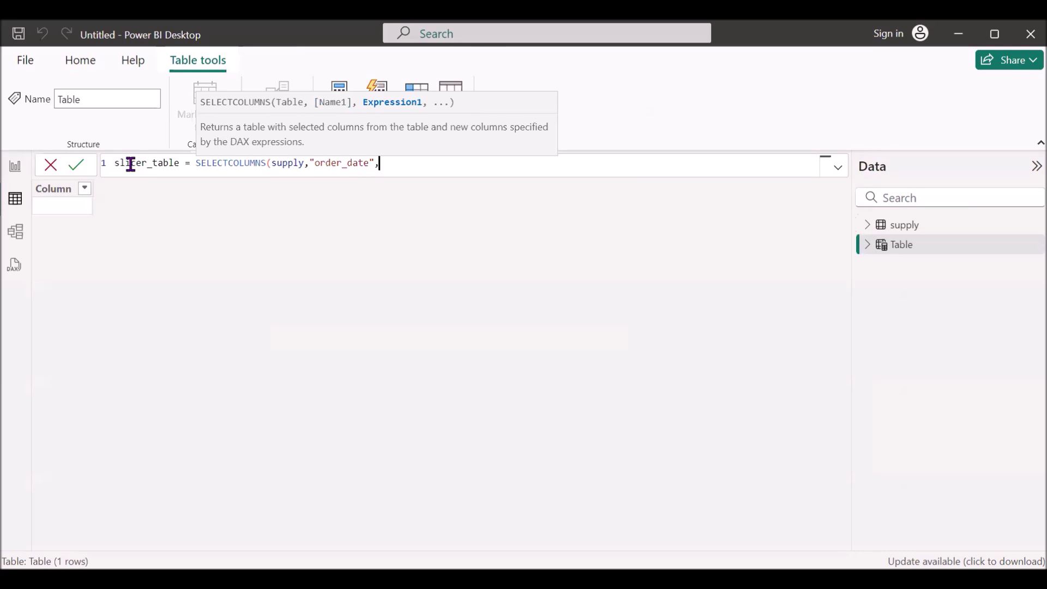
pyautogui.write('supp')
pyautogui.press('Down')
pyautogui.press('Down')
pyautogui.press('Down')
pyautogui.press('Down')
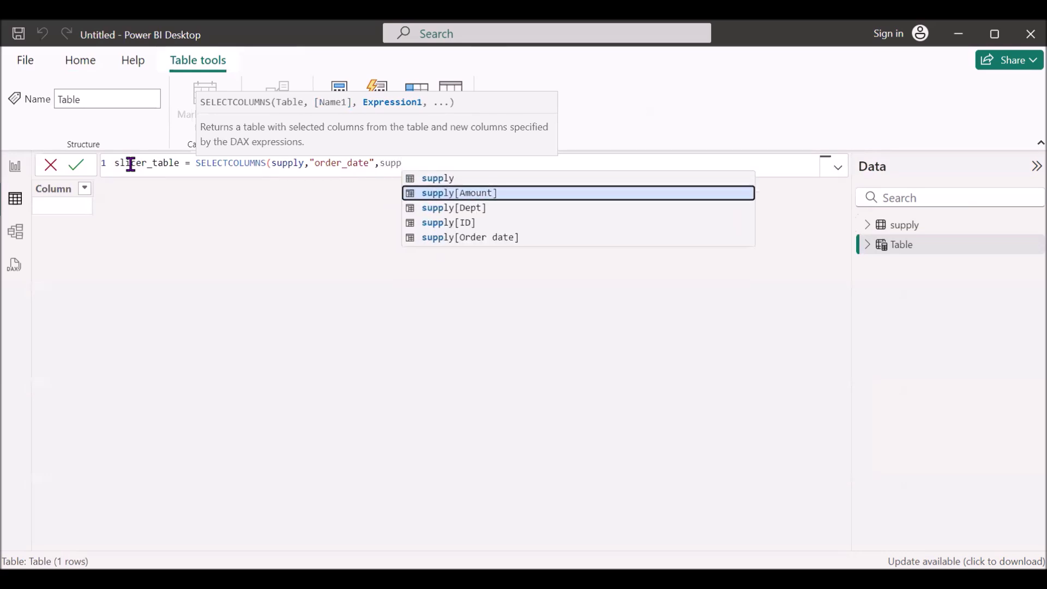
pyautogui.press('Tab')
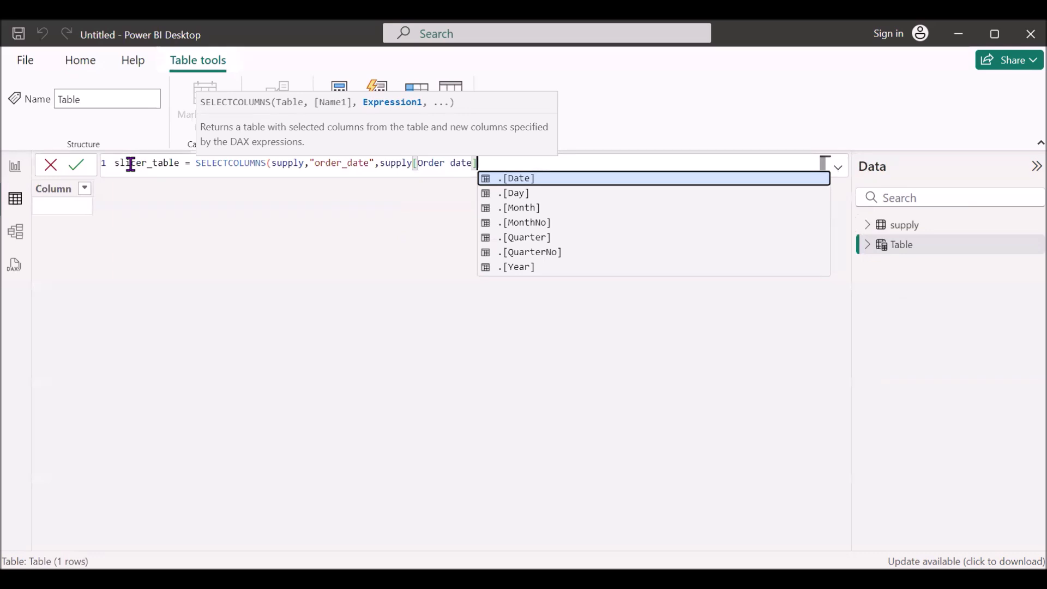
pyautogui.write(',')
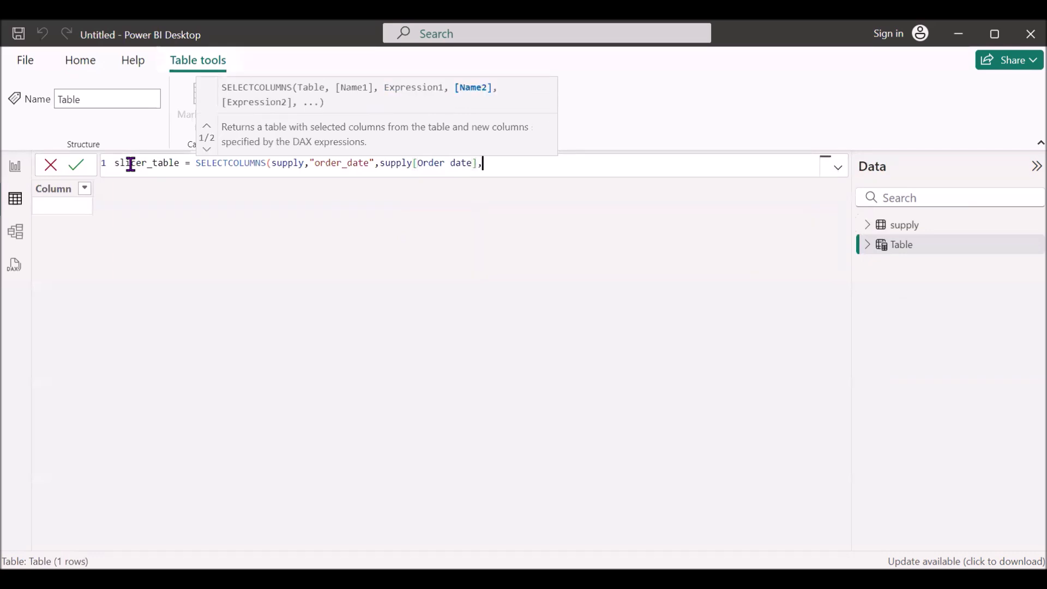
pyautogui.press('Left')
pyautogui.write('.d')
pyautogui.press('BackSpace')
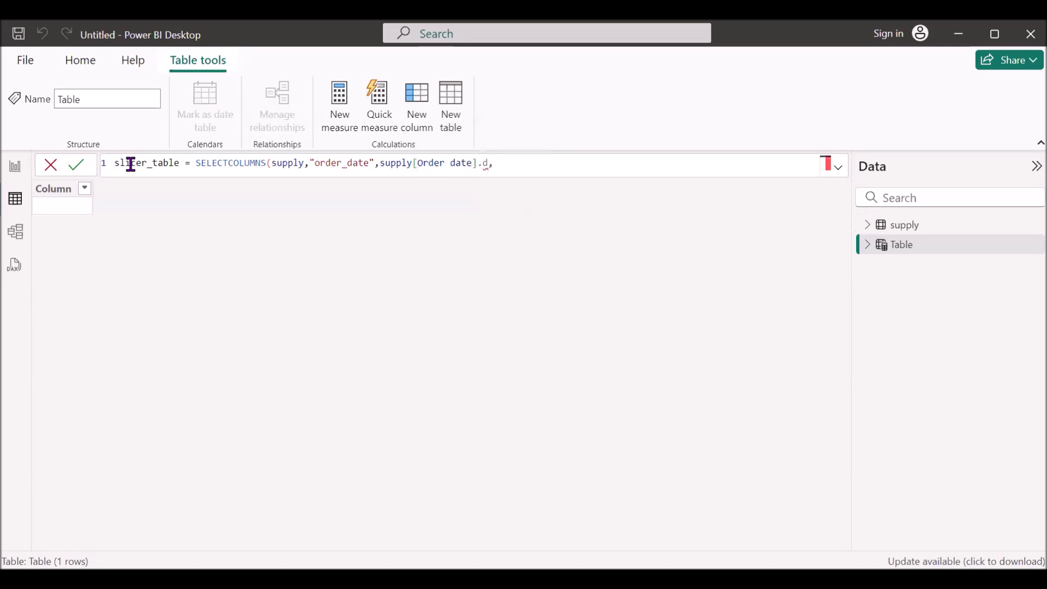
pyautogui.press('BackSpace')
pyautogui.press('Tab')
# Step: Add a "Years" column to the formula, returning supply[Order date].[Year]
pyautogui.write('"Years",')
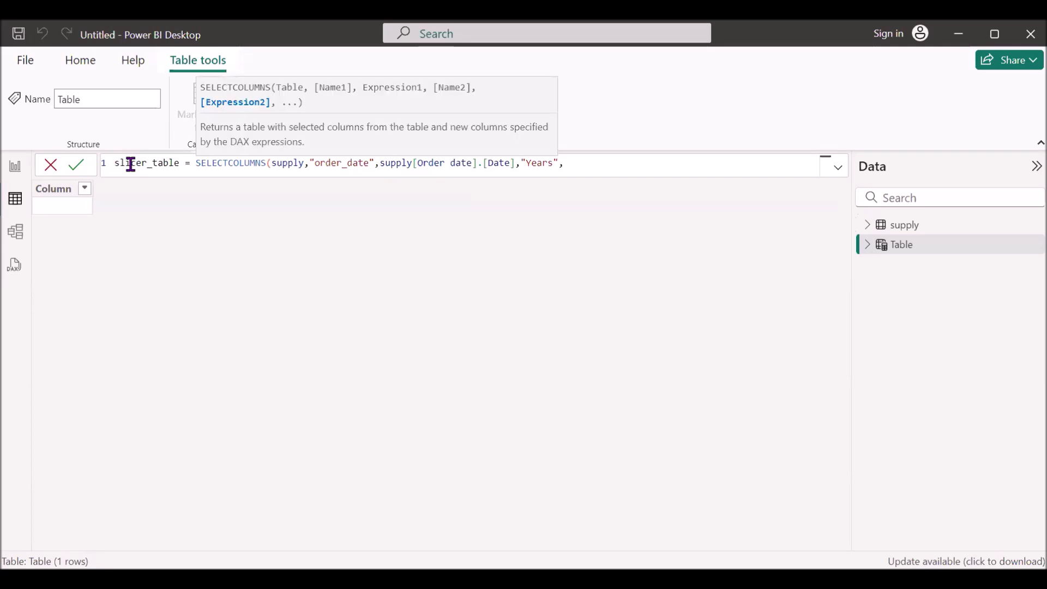
pyautogui.write('supp')
pyautogui.press('Down')
pyautogui.press('Down')
pyautogui.press('Down')
pyautogui.press('Down')
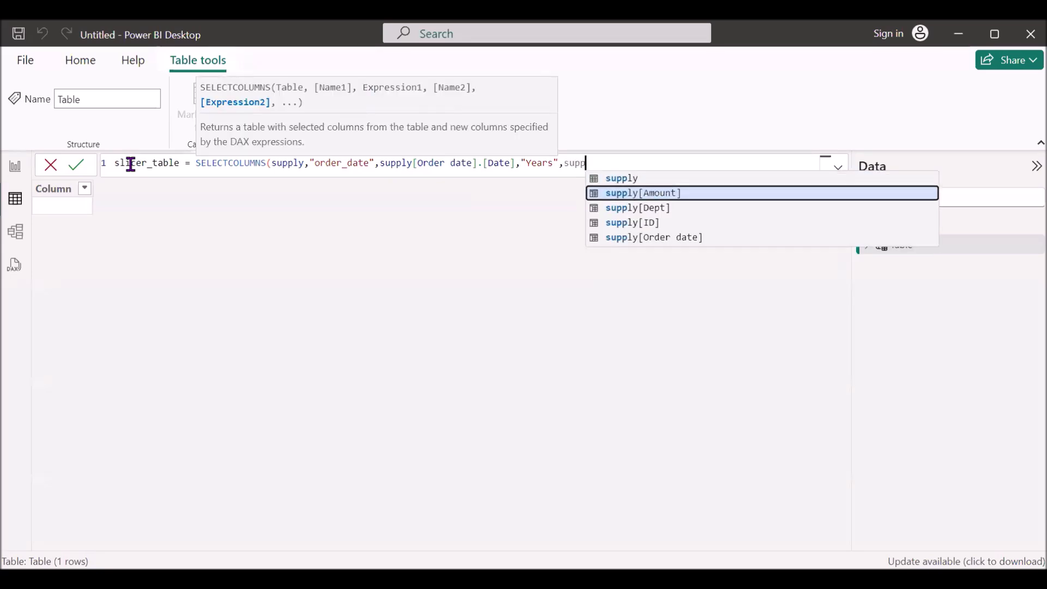
pyautogui.press('Tab')
pyautogui.press('Down')
pyautogui.press('Down')
pyautogui.press('Down')
pyautogui.press('Down')
pyautogui.press('Down')
pyautogui.press('Down')
pyautogui.press('Tab')
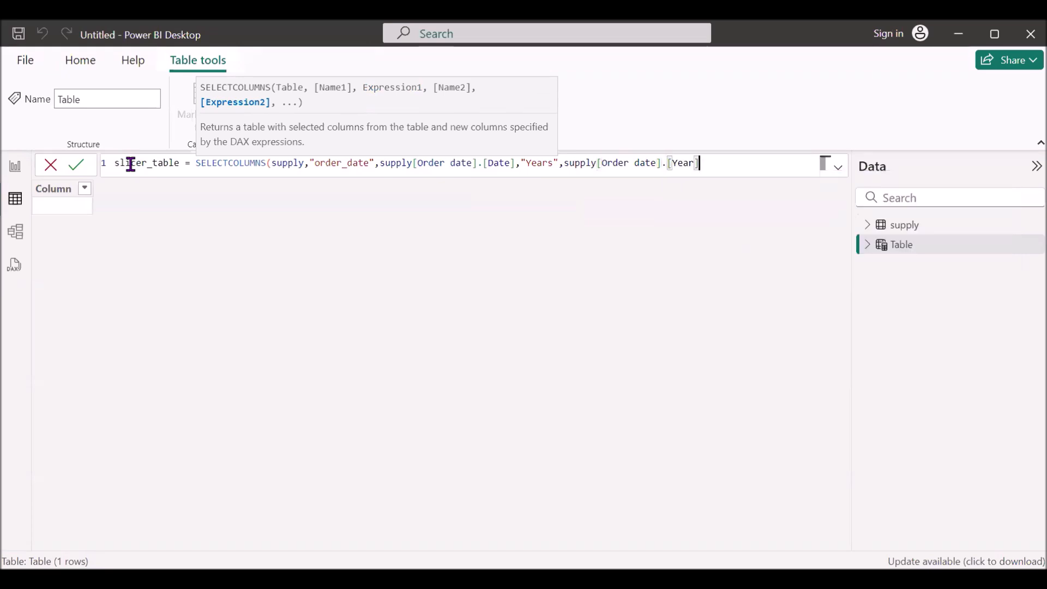
# Step: Add a "Months" column to the formula, returning supply[Order date].[Month]
pyautogui.write(',')
pyautogui.write('"Mo')
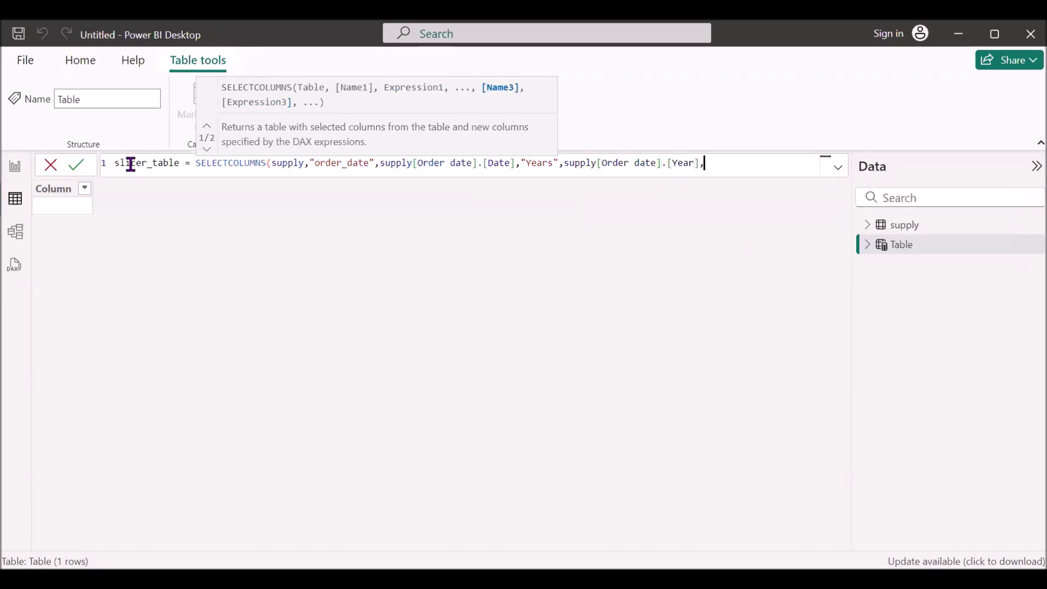
pyautogui.write('nth')
pyautogui.write('_name')
pyautogui.press('BackSpace')
pyautogui.press('BackSpace')
pyautogui.press('BackSpace')
pyautogui.press('BackSpace')
pyautogui.press('BackSpace')
pyautogui.write('s",sup')
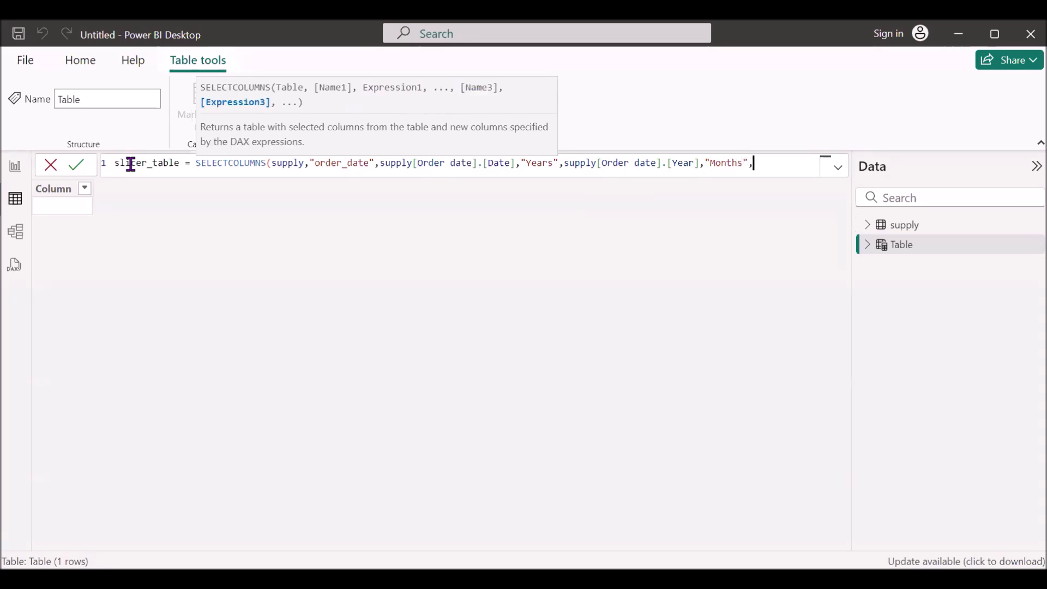
pyautogui.press('Down')
pyautogui.press('Down')
pyautogui.press('Down')
pyautogui.press('Down')
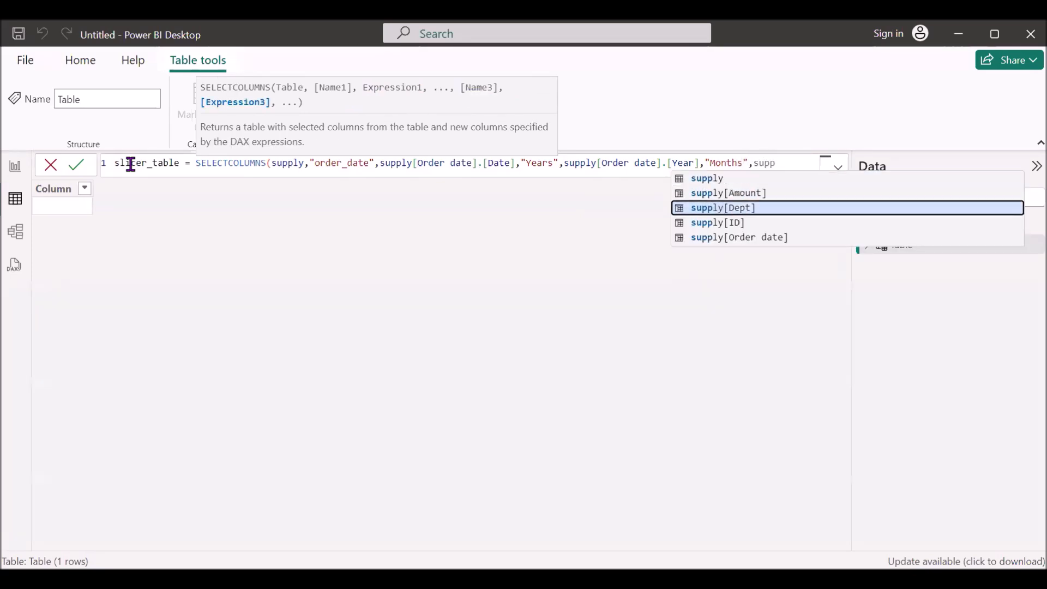
pyautogui.press('Tab')
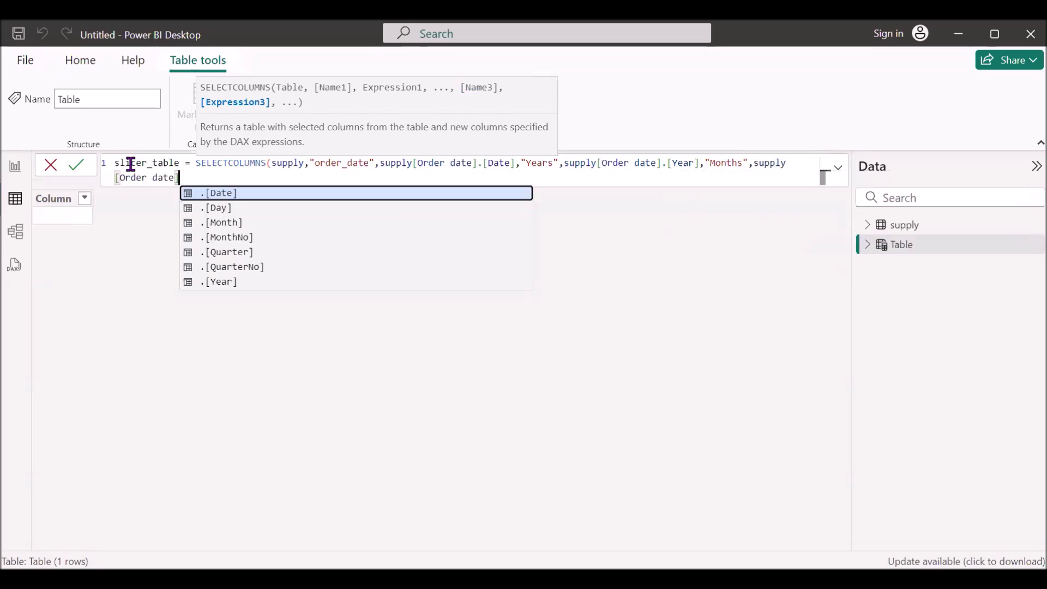
pyautogui.press('Down')
pyautogui.press('Down')
pyautogui.press('Down')
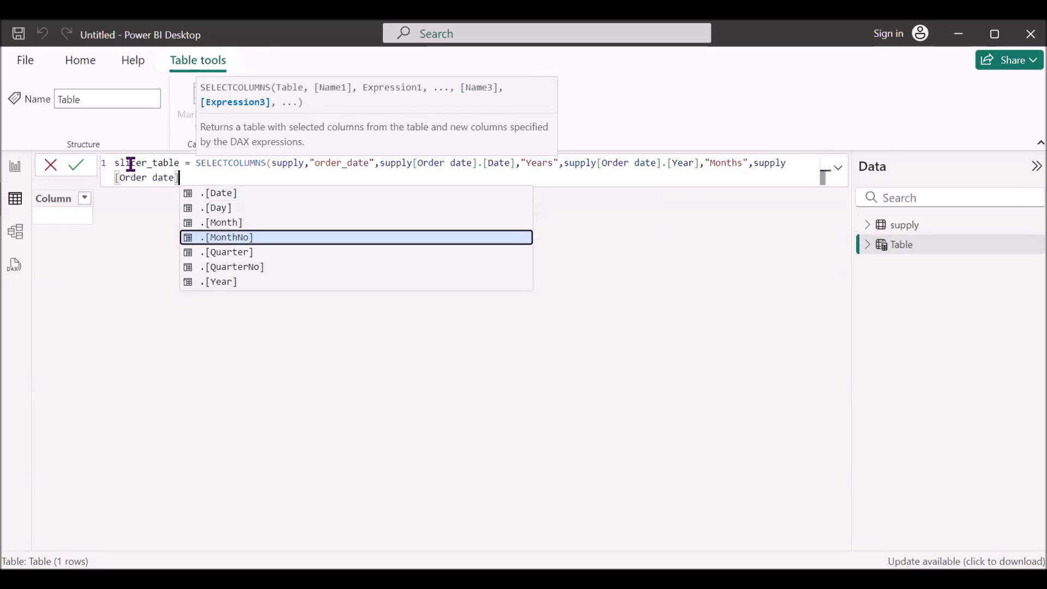
pyautogui.press('Up')
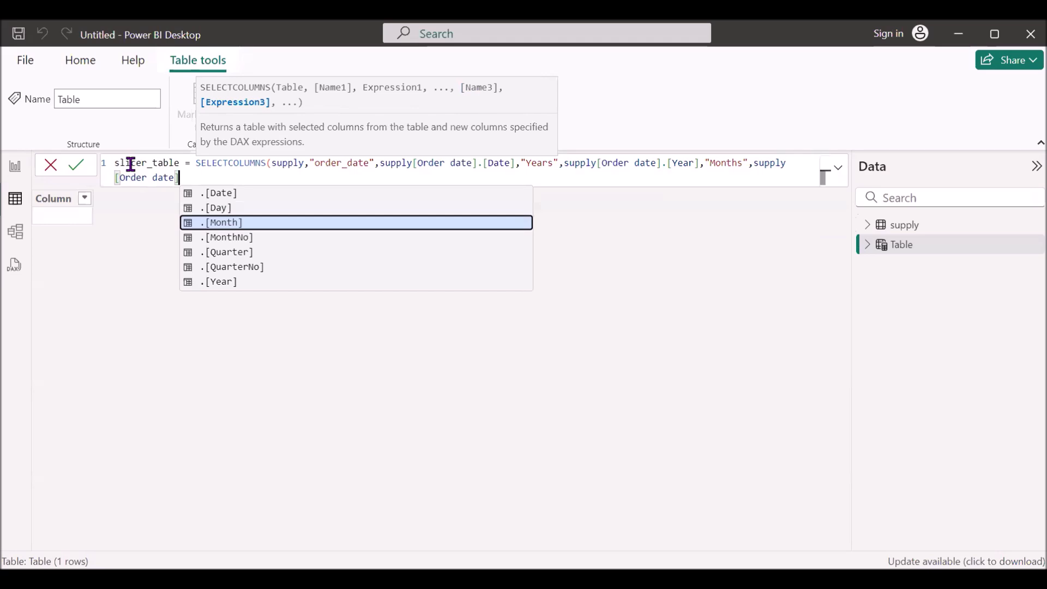
pyautogui.press('Tab')
# Step: Add a "Month_No" column returning supply[Order date].[MonthNo] and close the SELECTCOLUMNS formula
pyautogui.write(',')
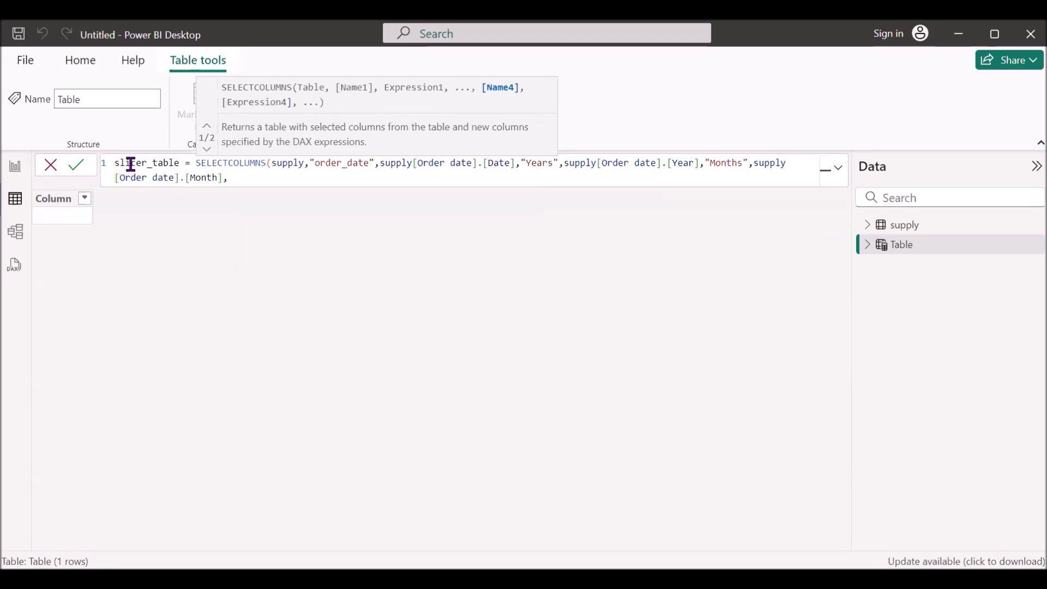
pyautogui.write('"Month_No",')
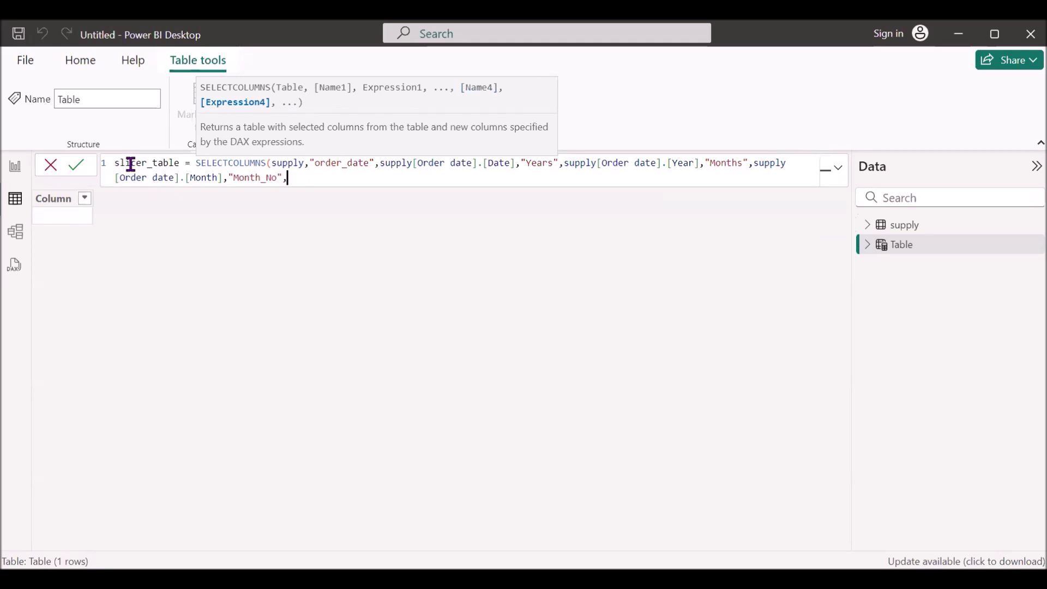
pyautogui.write('sup')
pyautogui.press('Down')
pyautogui.press('Down')
pyautogui.press('Down')
pyautogui.press('Down')
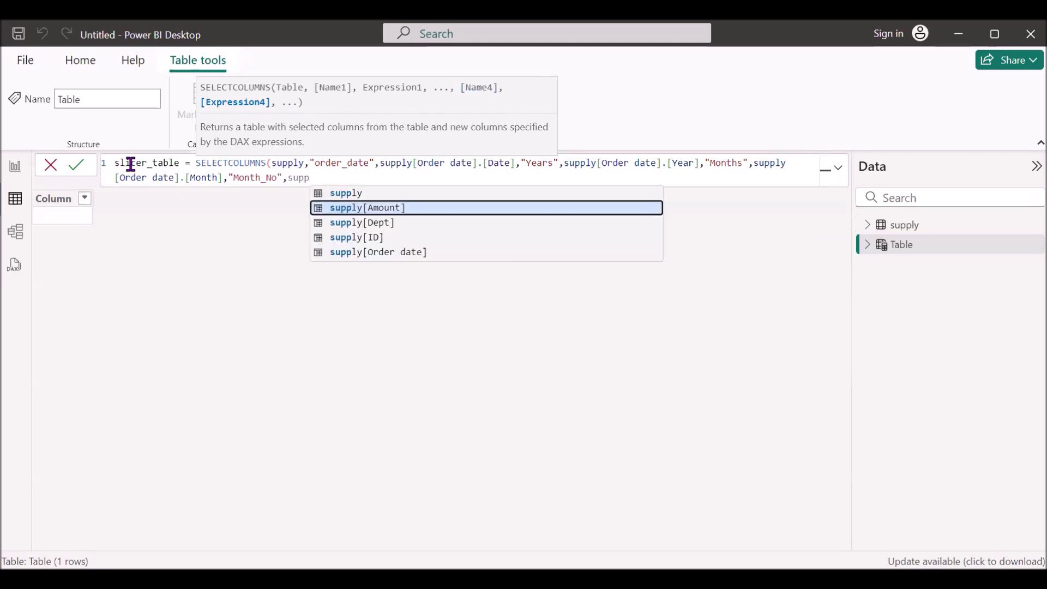
pyautogui.press('Tab')
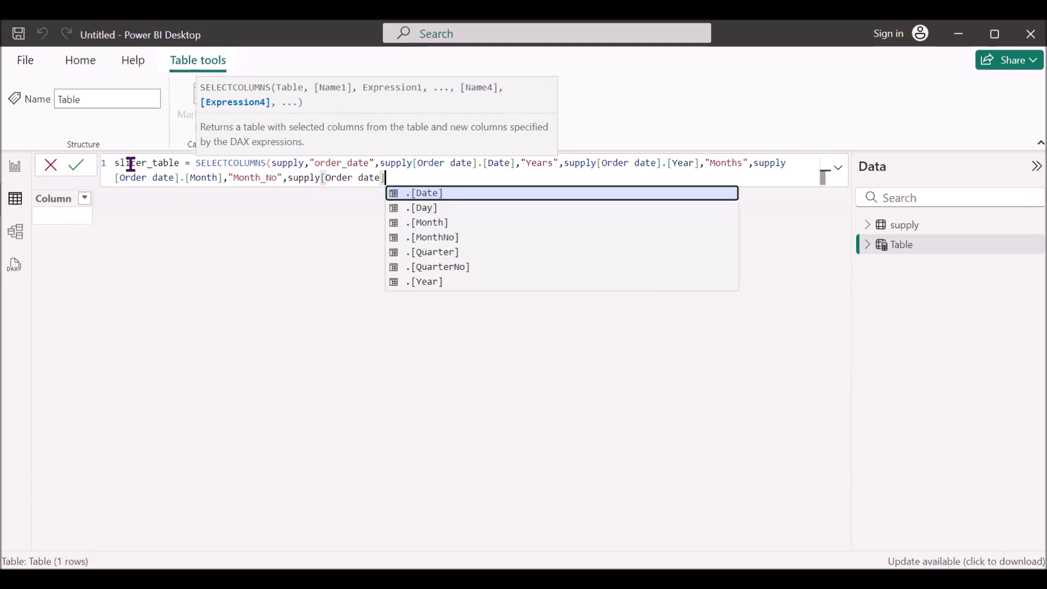
pyautogui.press('Down')
pyautogui.press('Down')
pyautogui.press('Down')
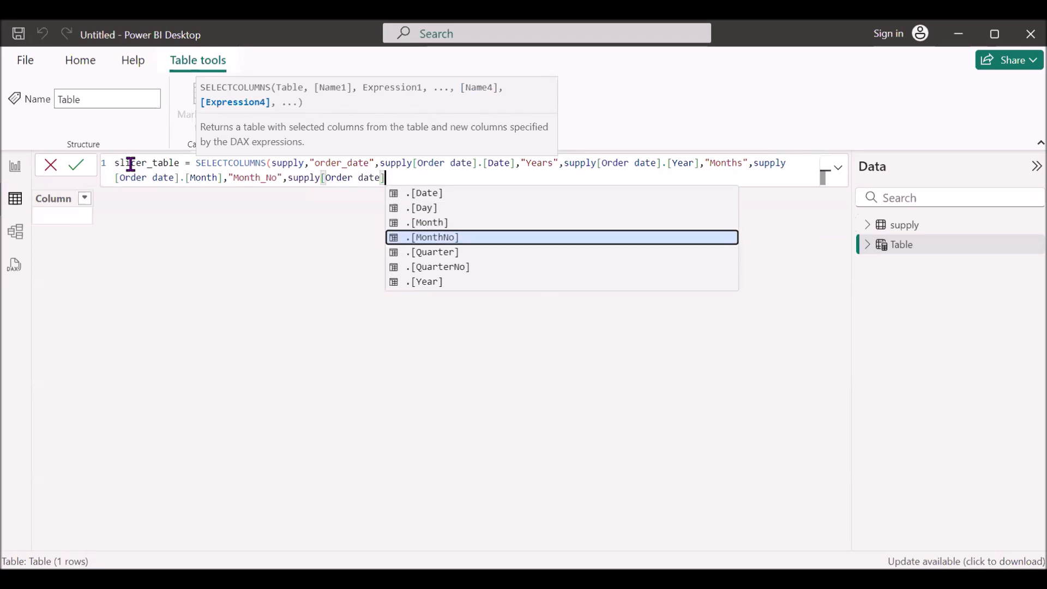
pyautogui.press('Tab')
pyautogui.write(')')
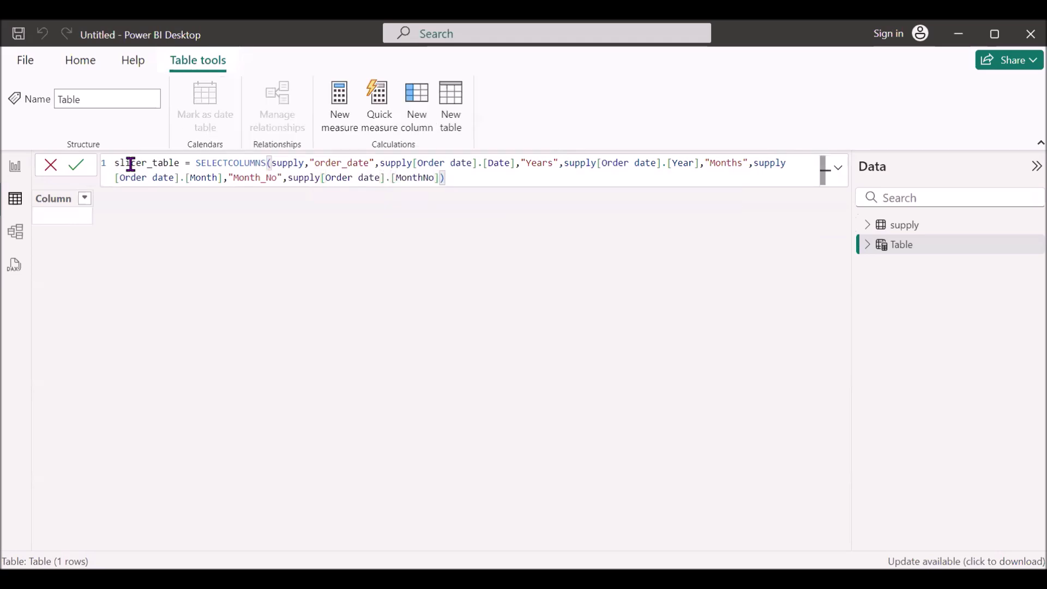
# Step: Commit the SELECTCOLUMNS formula to create slicer_table
pyautogui.press('Return')
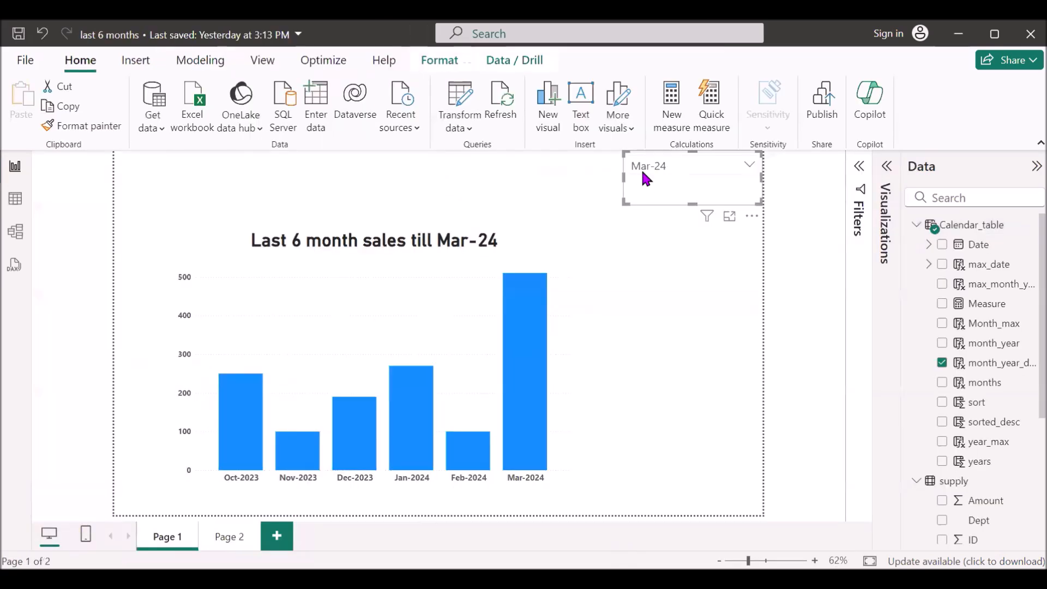
# Step: View the month options offered by the month slicer in the finished "last 6 months" report
pyautogui.click(747, 165)
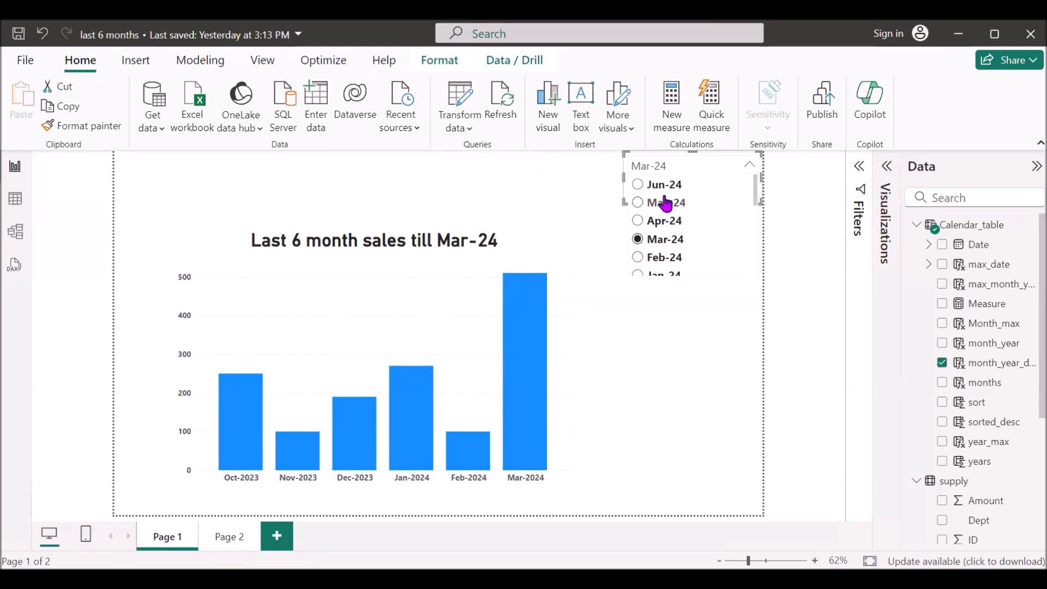
pyautogui.click(670, 329)
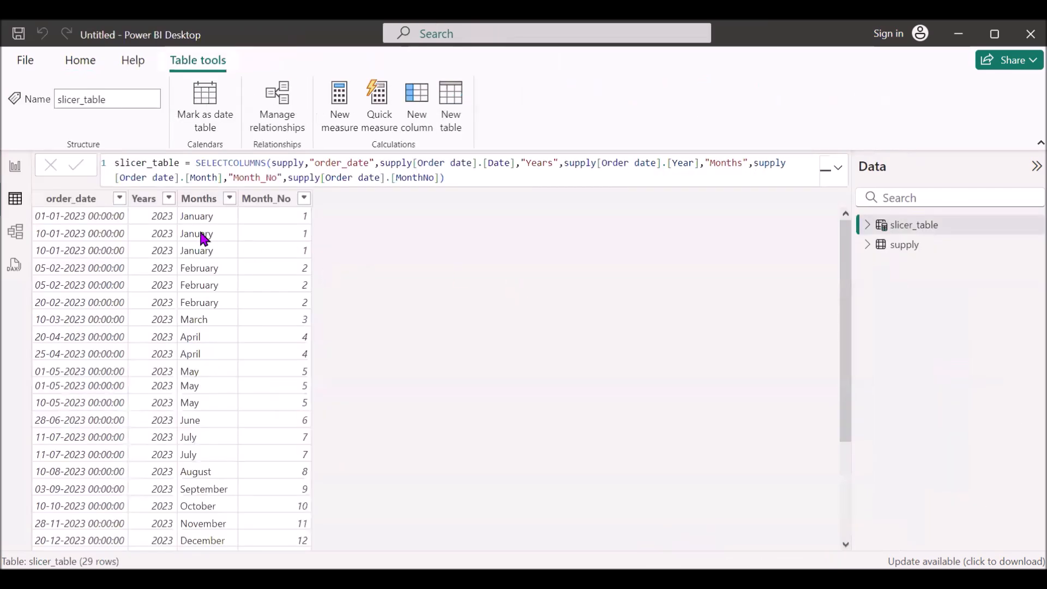
# Step: Change the data type of slicer_table's order_date column to Date
pyautogui.click(81, 202)
pyautogui.click(171, 122)
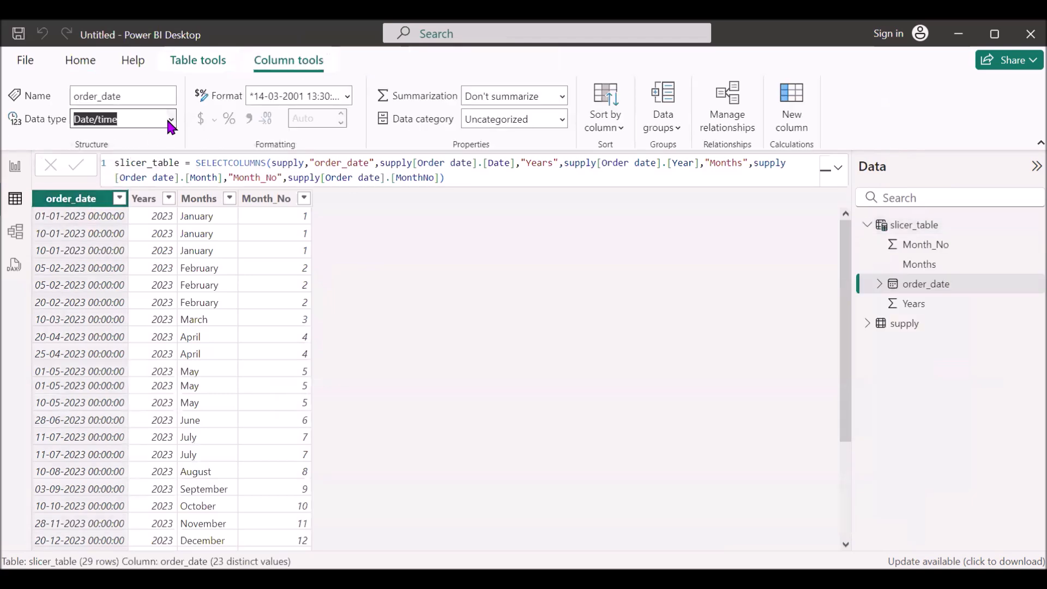
pyautogui.click(98, 240)
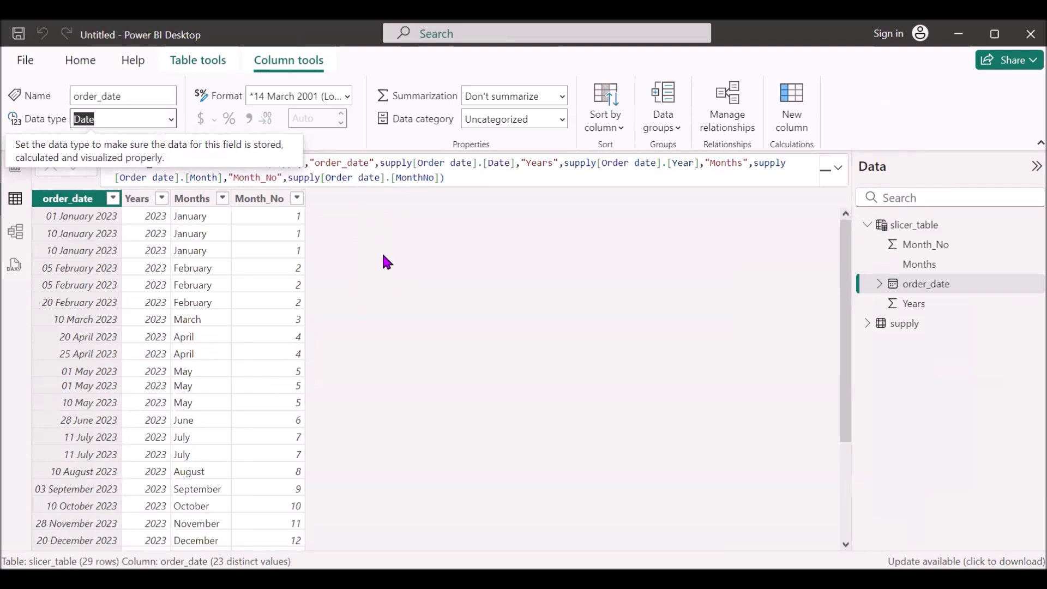
# Step: Add a calculated column named month_year to slicer_table and begin its formula with the LEFT function
pyautogui.click(794, 109)
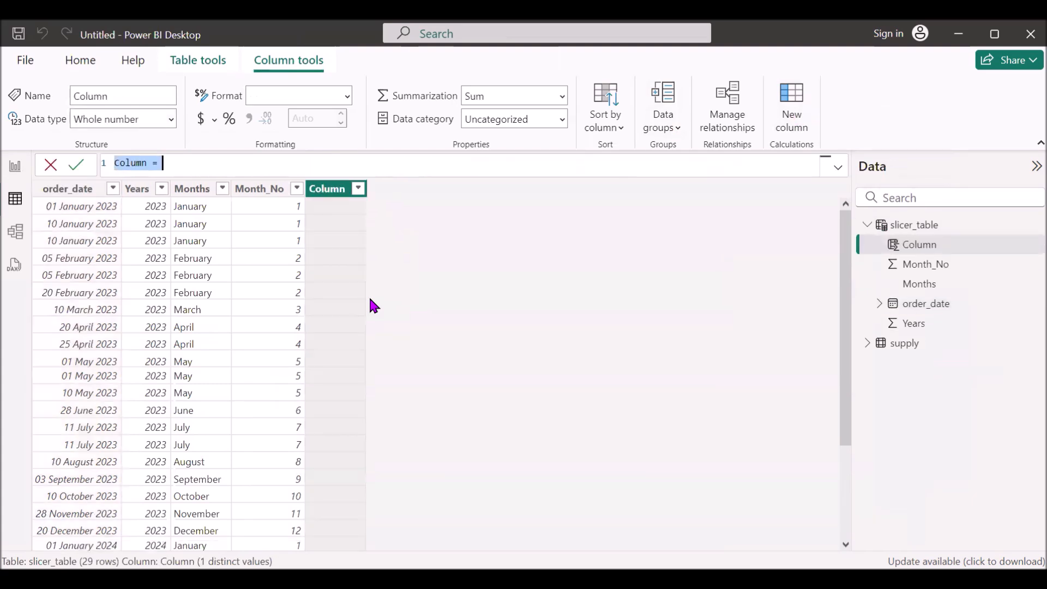
pyautogui.write('month')
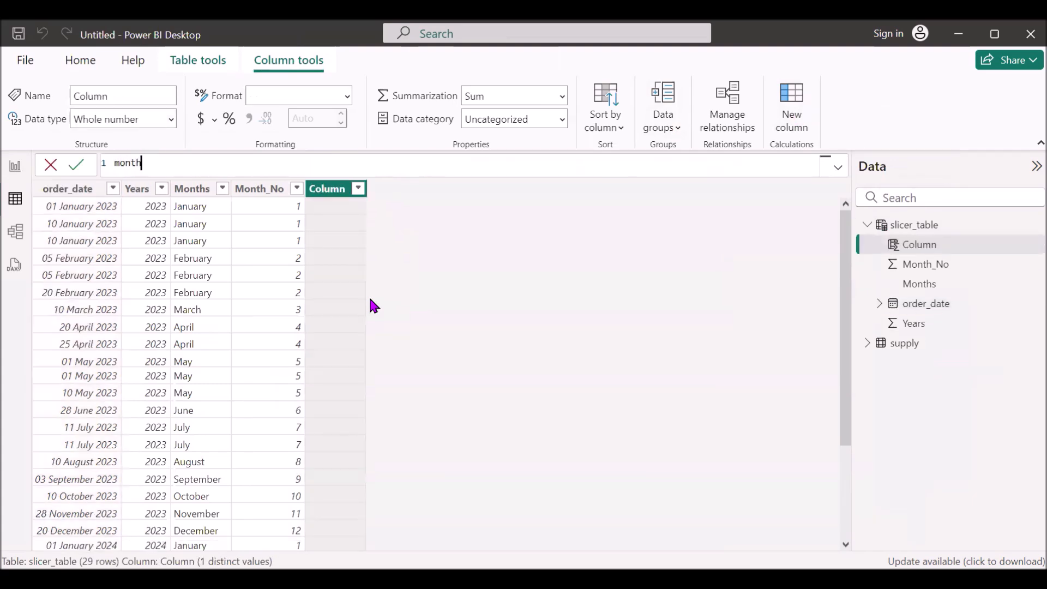
pyautogui.write('_yes')
pyautogui.press('BackSpace')
pyautogui.write('a')
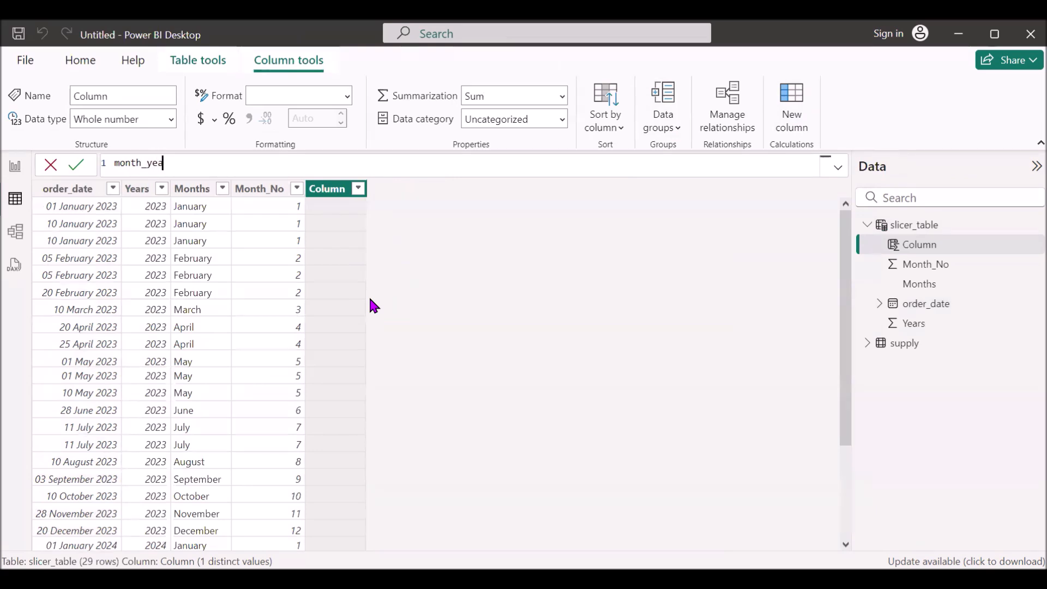
pyautogui.write('r=lef')
pyautogui.press('Tab')
# Step: Complete the LEFT function so it takes the first 3 characters of slicer_table[Months]
pyautogui.write('mo')
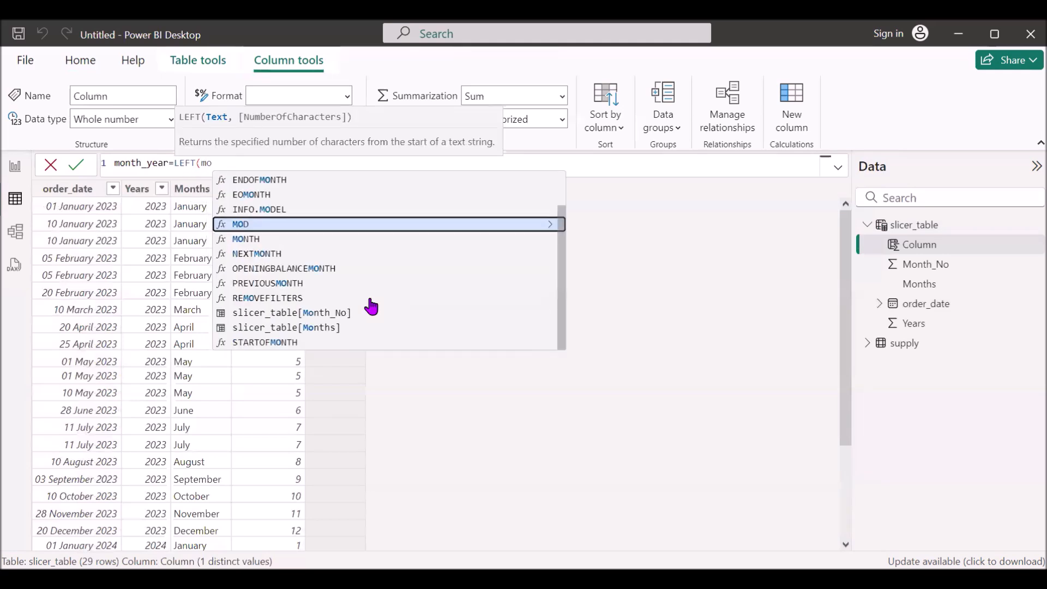
pyautogui.press('Down')
pyautogui.press('Down')
pyautogui.press('Down')
pyautogui.press('Down')
pyautogui.press('Down')
pyautogui.press('Down')
pyautogui.press('Down')
pyautogui.press('Tab')
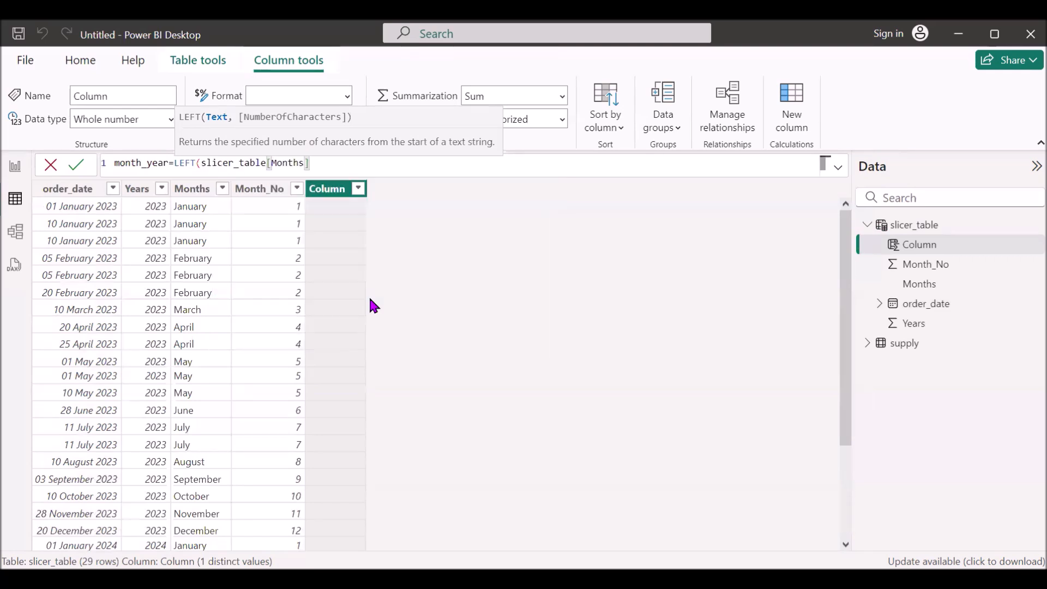
pyautogui.write(',')
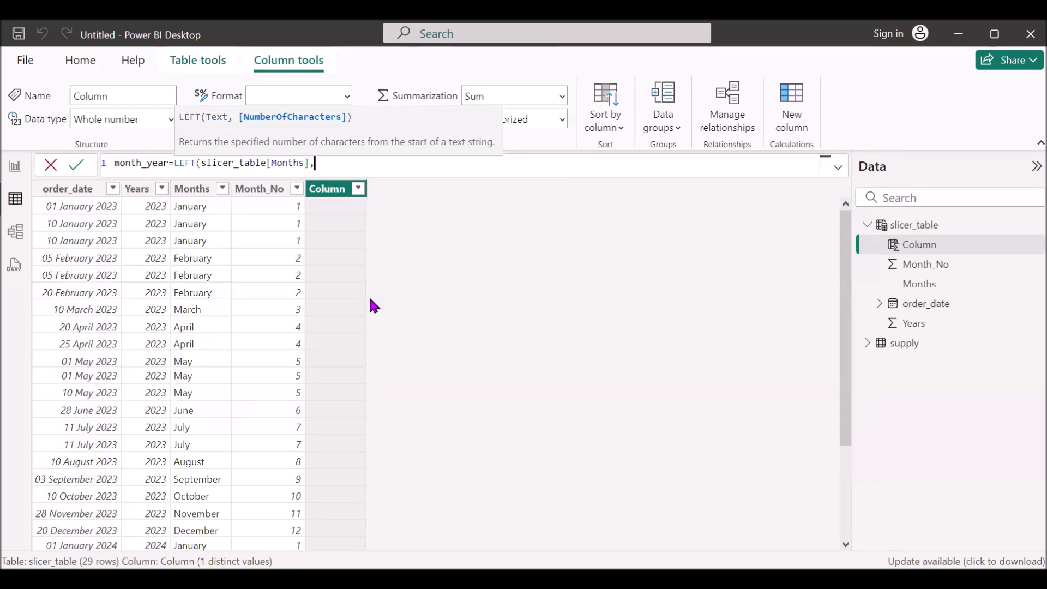
pyautogui.write('3)')
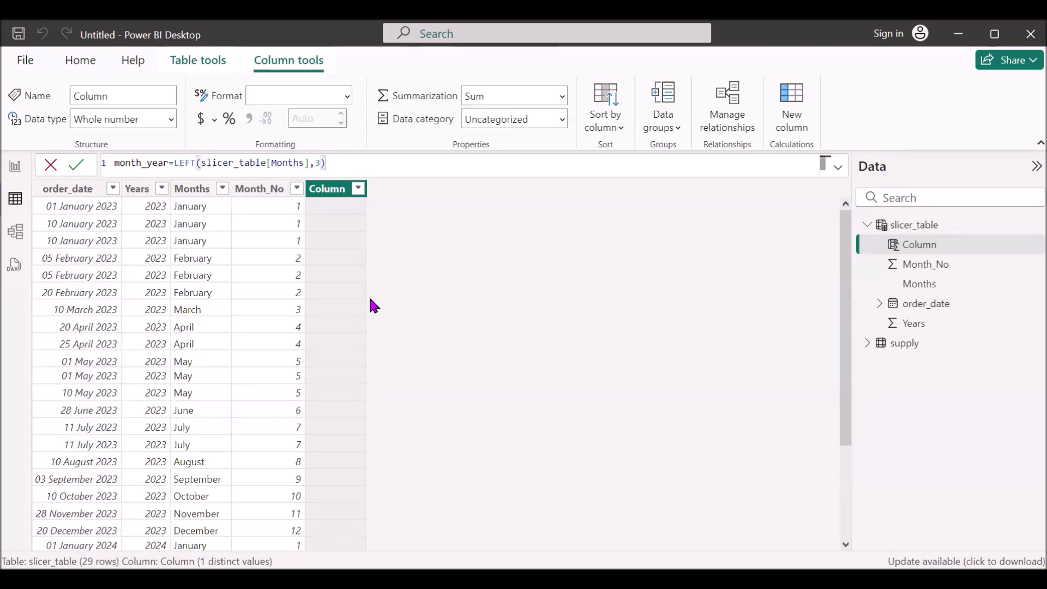
# Step: Append &"-"&RIGHT(slicer_table[Years],2) to the month_year formula and commit the column
pyautogui.write("&'")
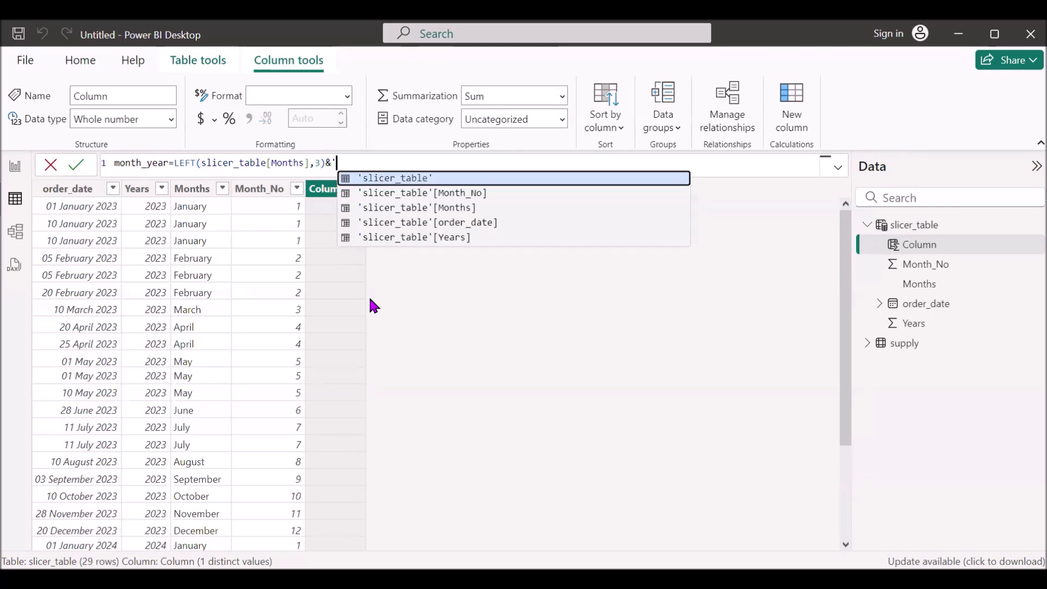
pyautogui.press('BackSpace')
pyautogui.write('"')
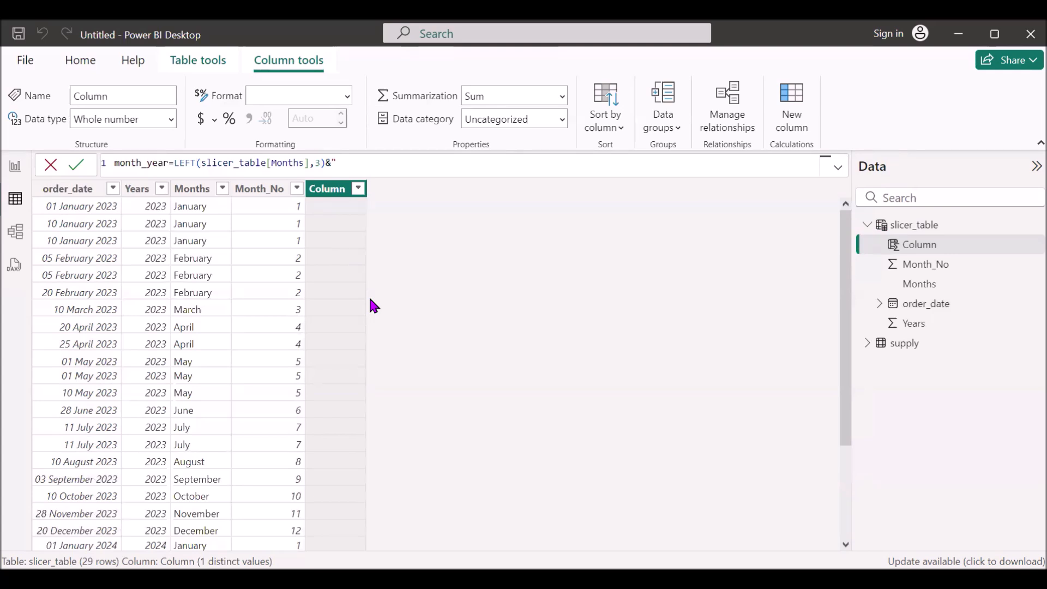
pyautogui.write('-"&righ')
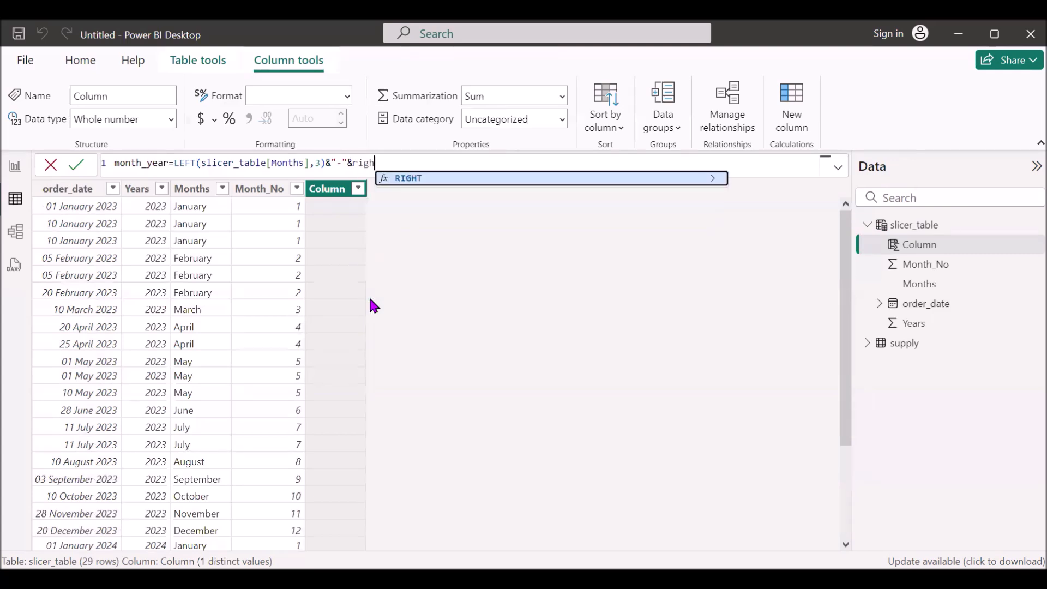
pyautogui.press('Tab')
pyautogui.write('sl')
pyautogui.press('Down')
pyautogui.press('Down')
pyautogui.press('Down')
pyautogui.press('Tab')
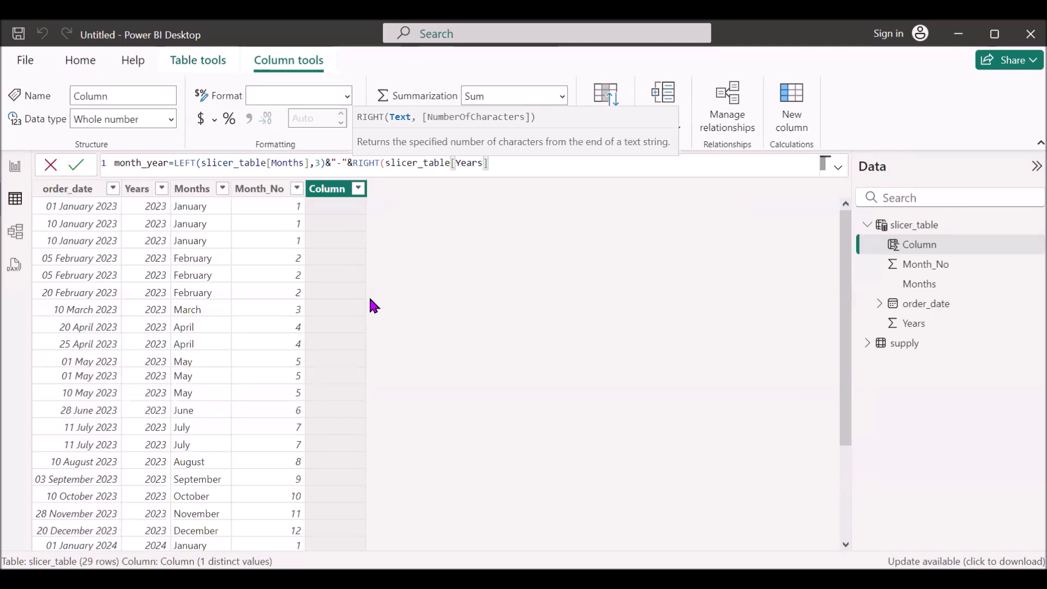
pyautogui.write(',')
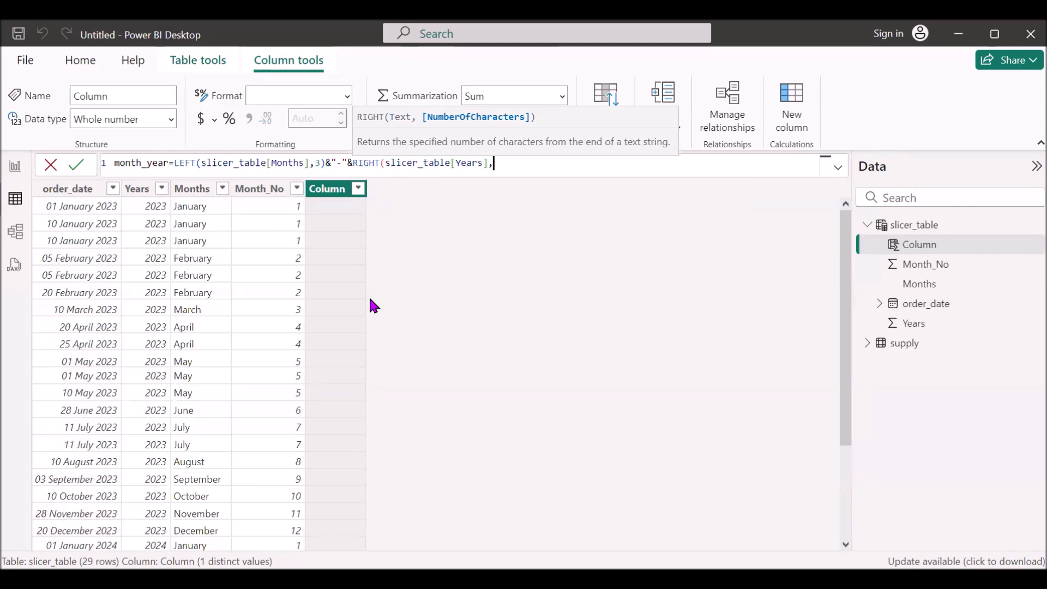
pyautogui.write('2))')
pyautogui.press('BackSpace')
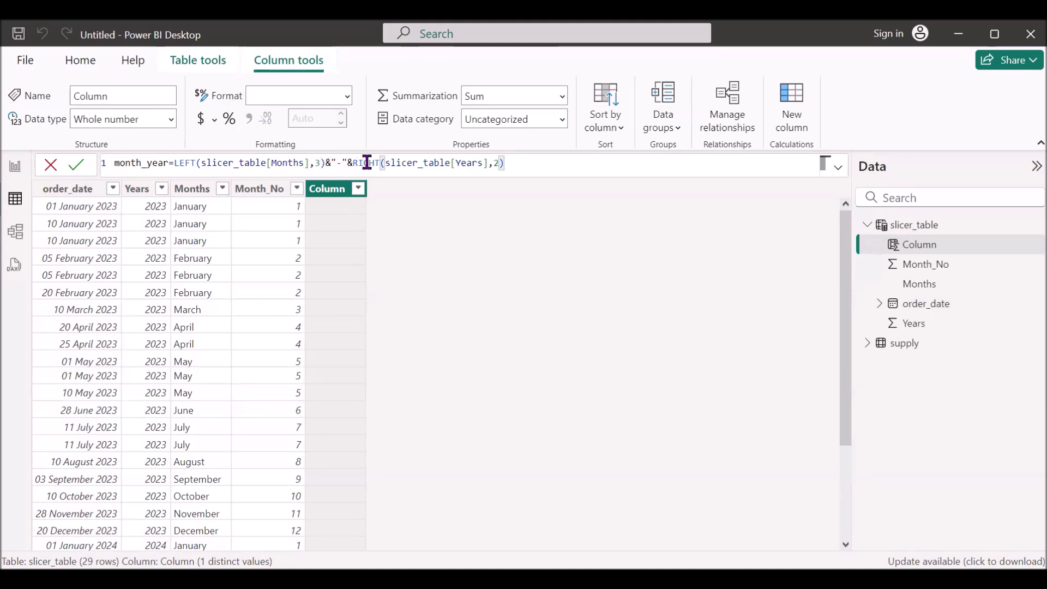
pyautogui.press('Return')
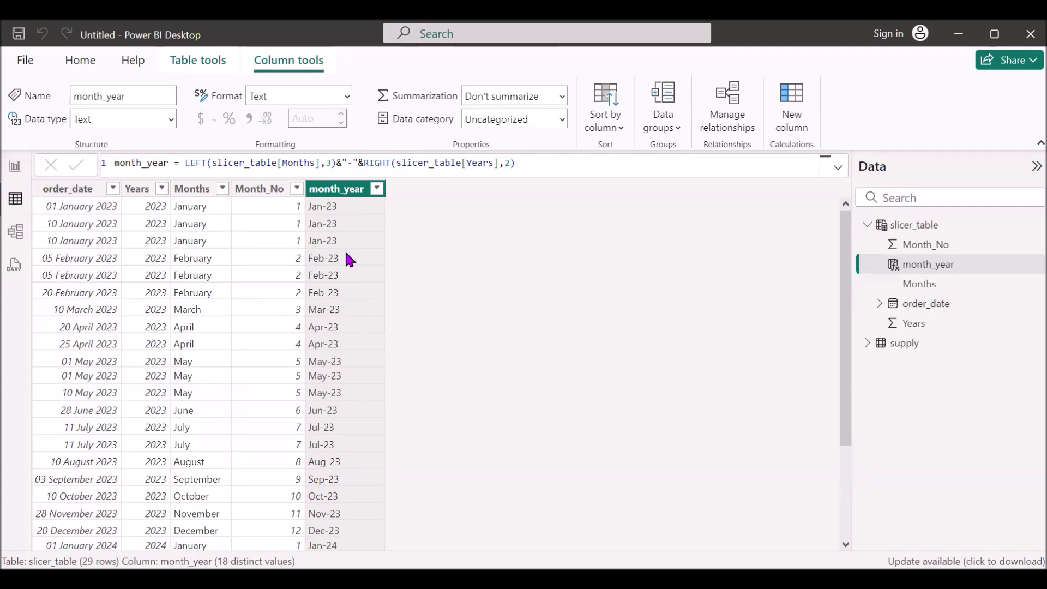
# Step: Add a slicer to the report page with month_year from slicer_table as its field
pyautogui.click(15, 169)
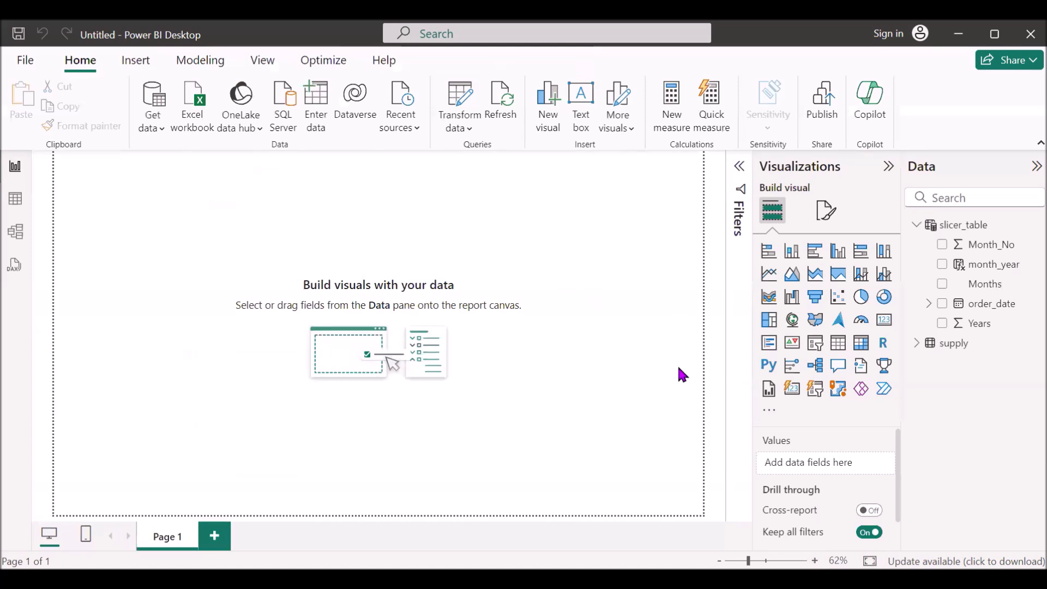
pyautogui.click(814, 348)
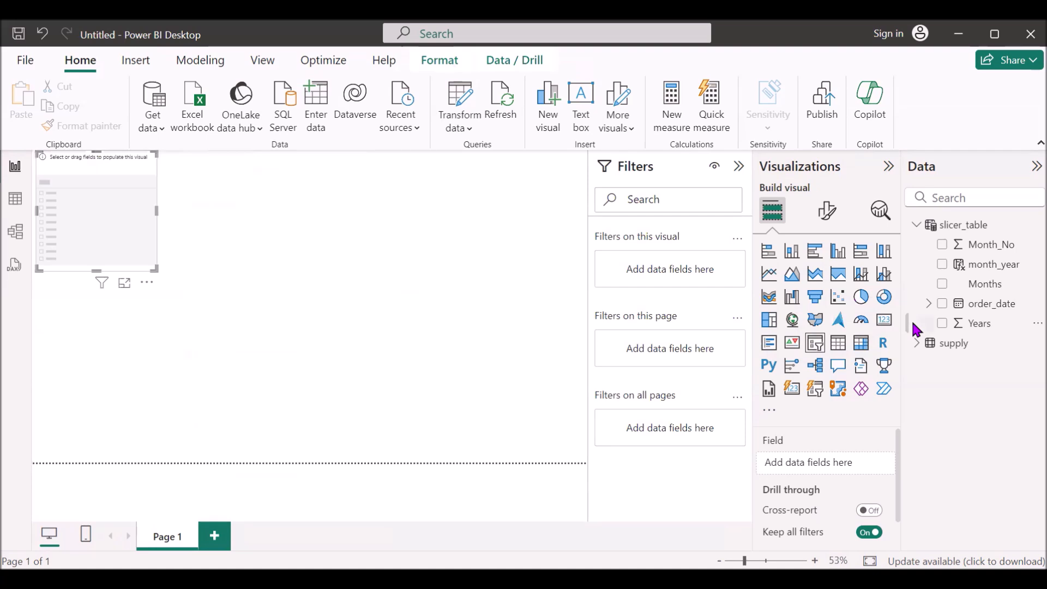
pyautogui.click(942, 266)
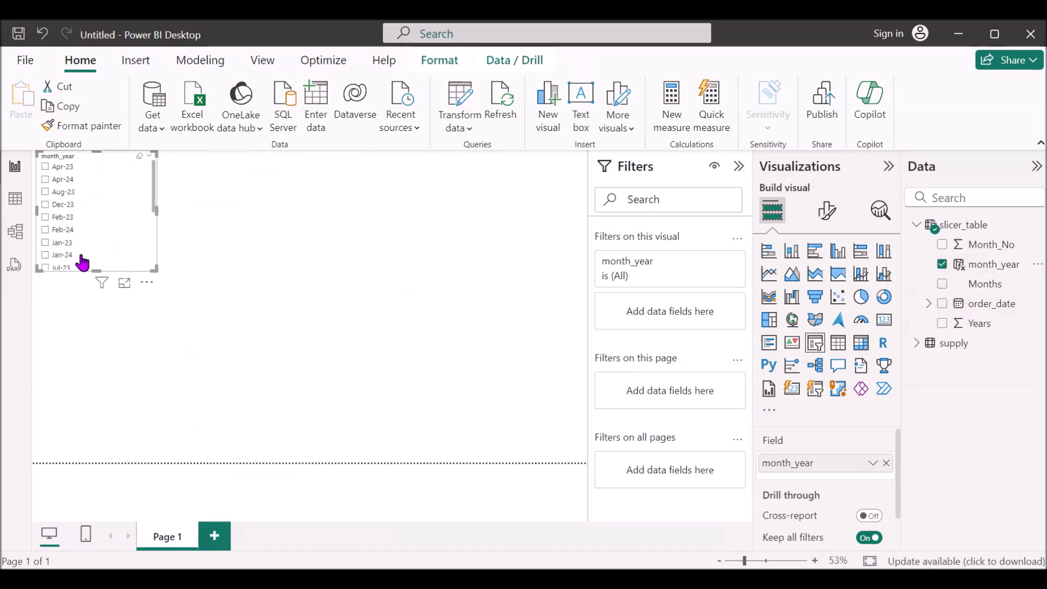
# Step: Start another calculated column in slicer_table and name it sort_field
pyautogui.click(15, 198)
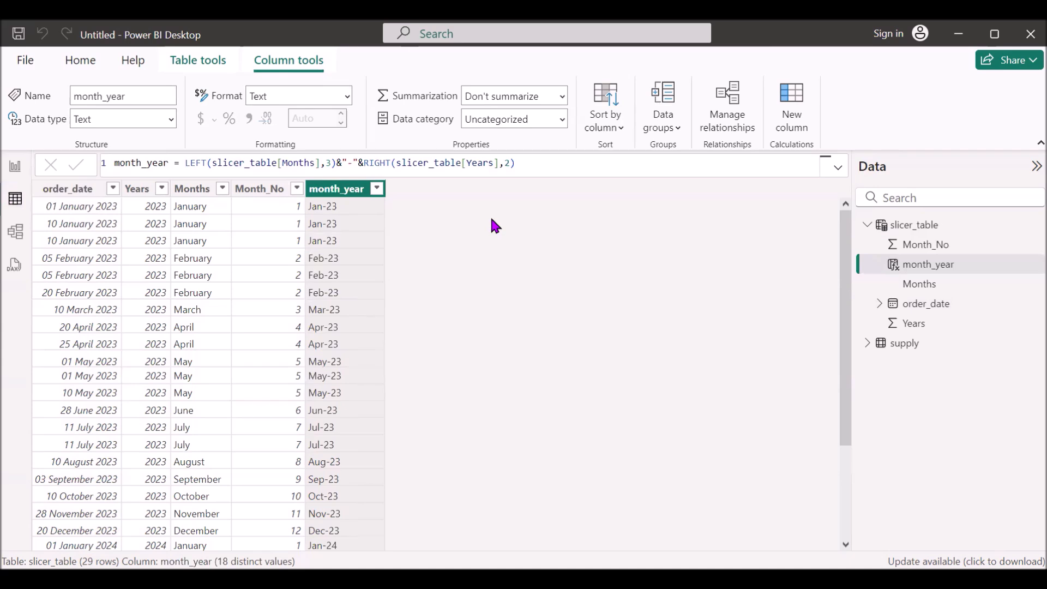
pyautogui.click(789, 109)
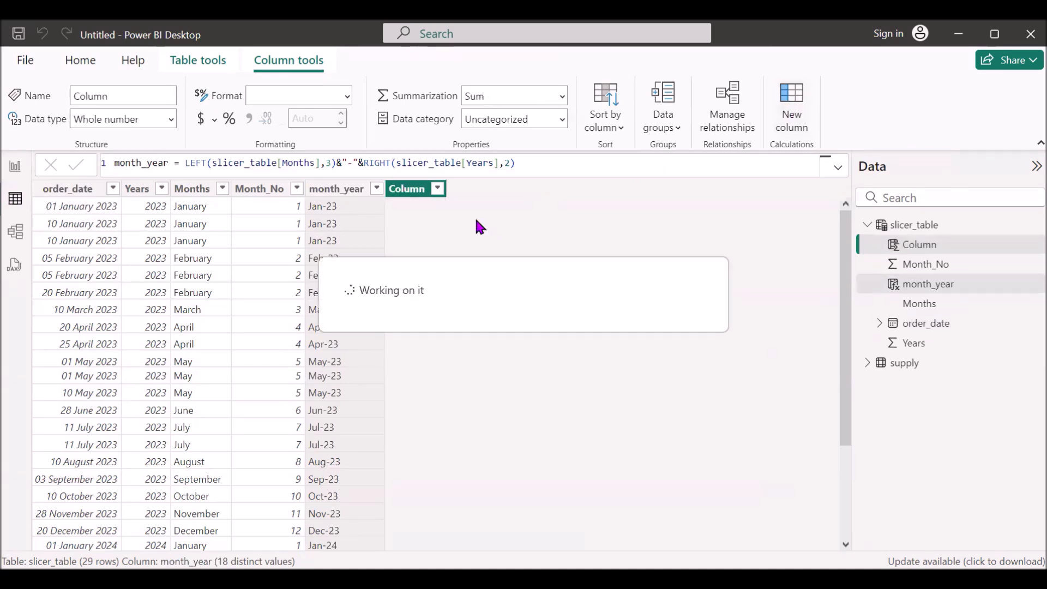
pyautogui.click(185, 165)
pyautogui.doubleClick(131, 163)
pyautogui.write('sort_t')
pyautogui.press('BackSpace')
pyautogui.write('firls')
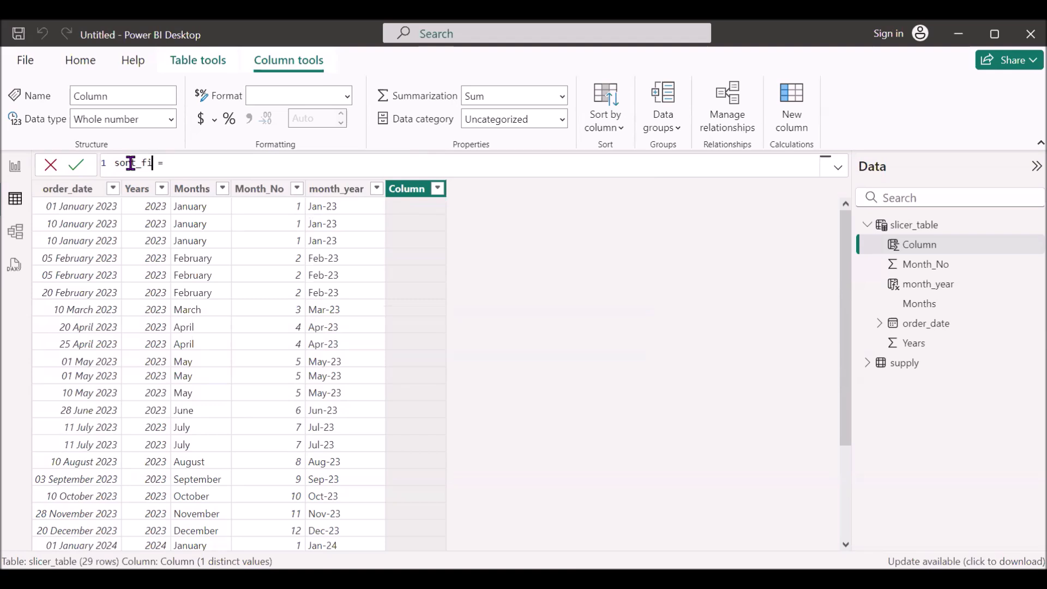
pyautogui.press('BackSpace')
pyautogui.press('BackSpace')
pyautogui.press('BackSpace')
pyautogui.write('el')
pyautogui.write('d')
# Step: Define sort_field as slicer_table[Years]*12+slicer_table[Month_No] and commit the column
pyautogui.write('yea')
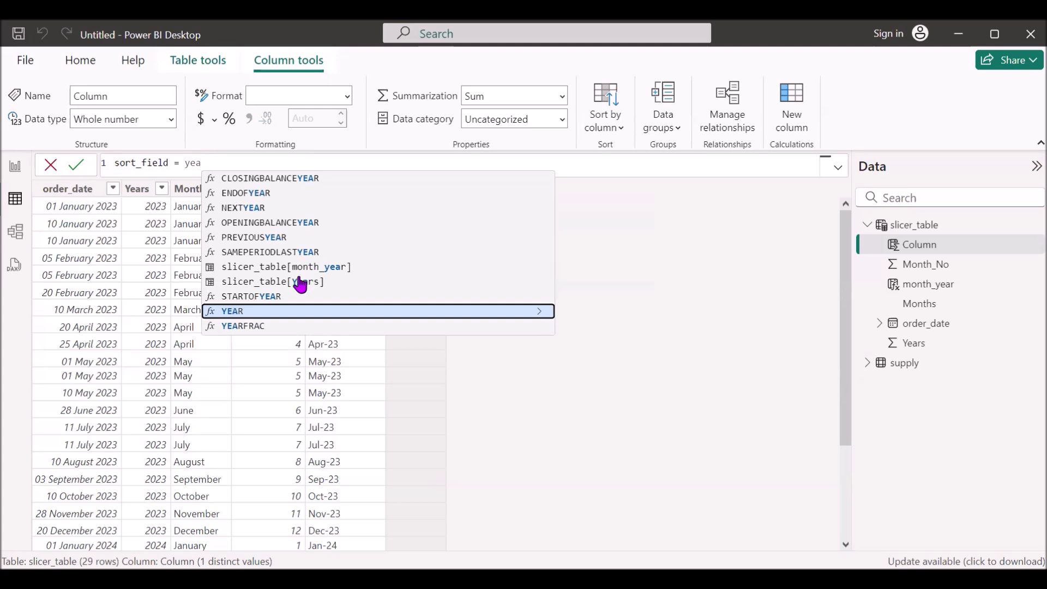
pyautogui.click(299, 281)
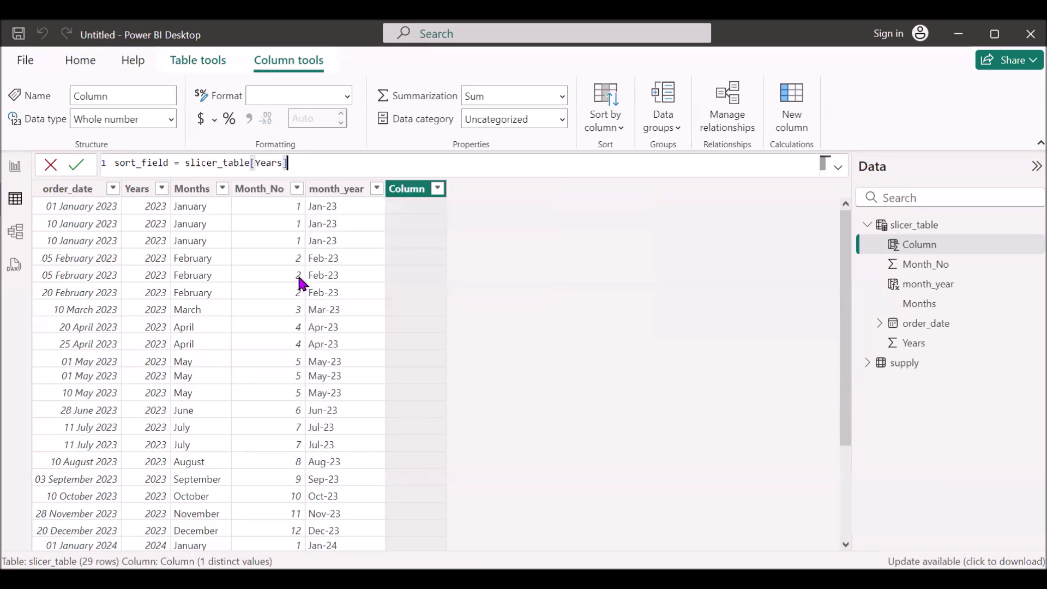
pyautogui.write('*12+mon')
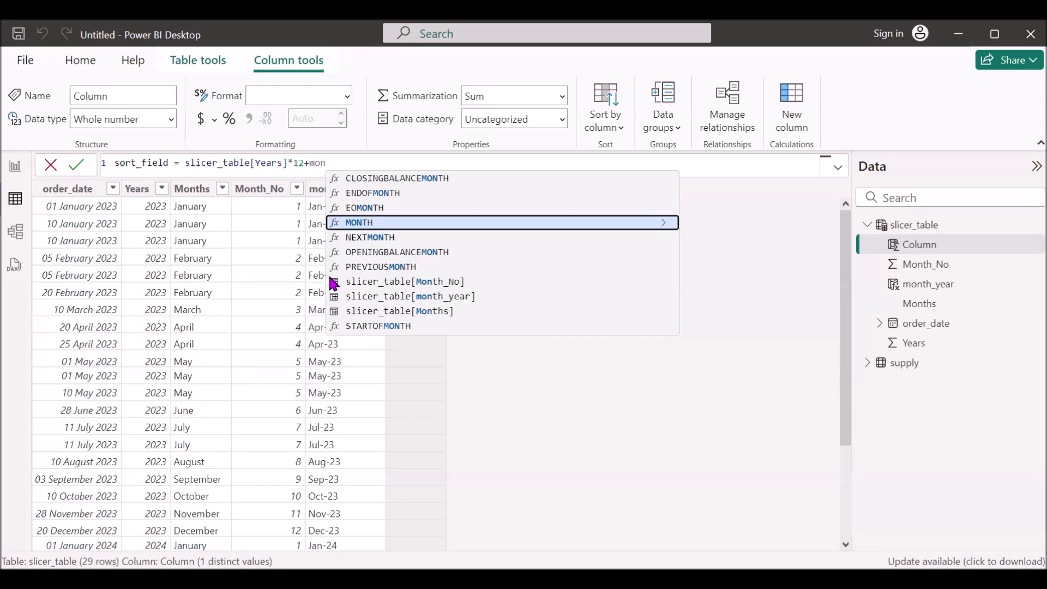
pyautogui.click(406, 280)
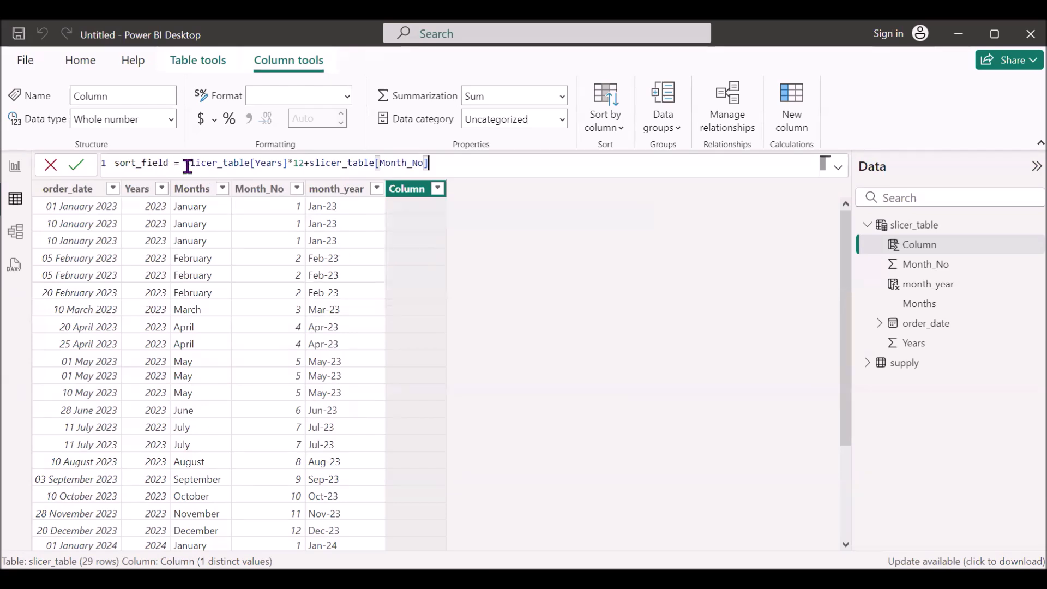
pyautogui.press('Return')
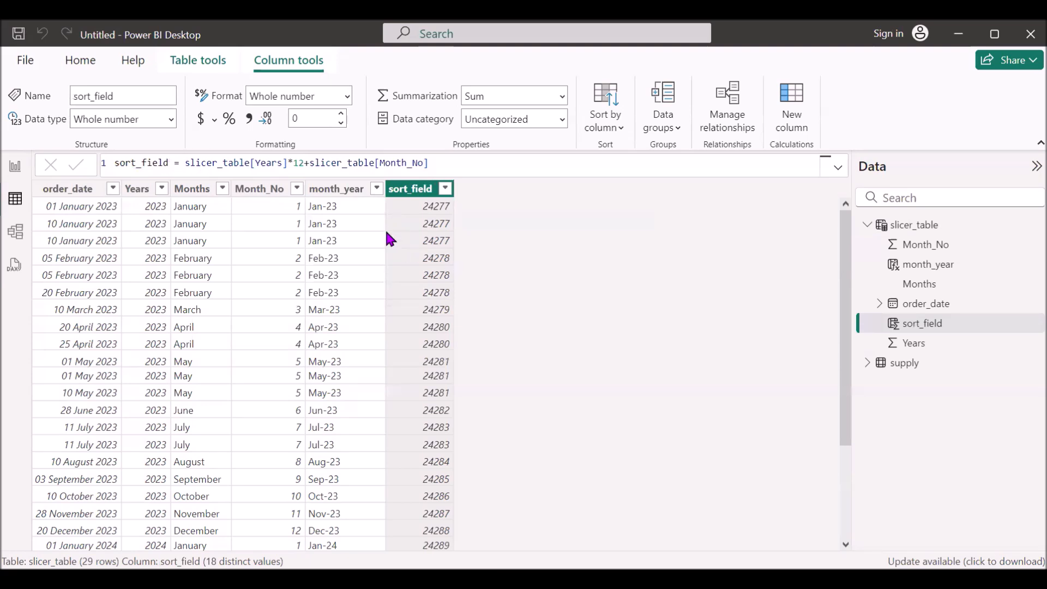
# Step: Sort the month_year column by sort_field and check the month order in the report page's slicer
pyautogui.click(328, 190)
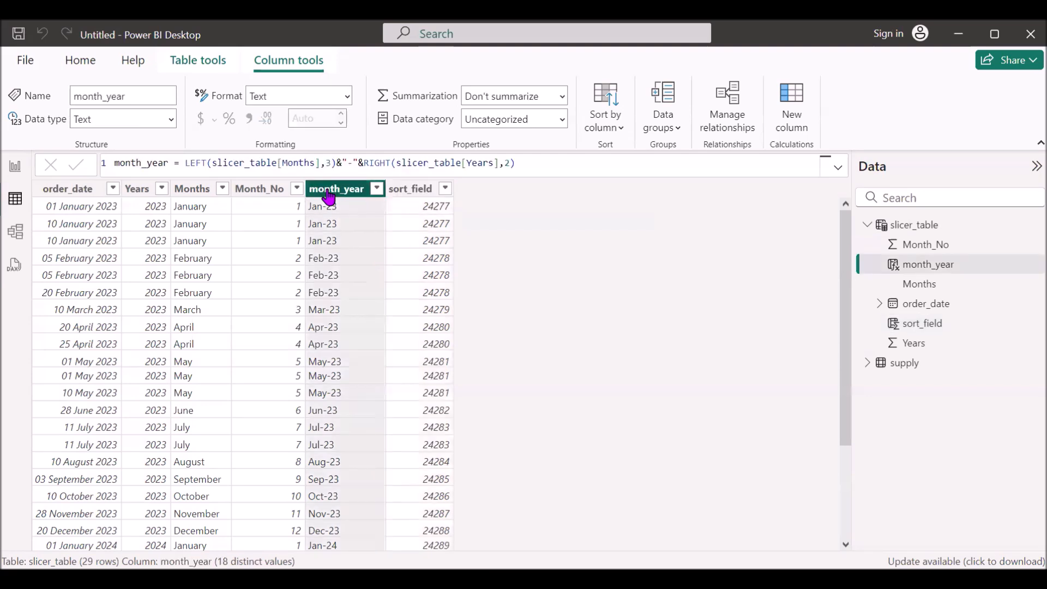
pyautogui.click(616, 127)
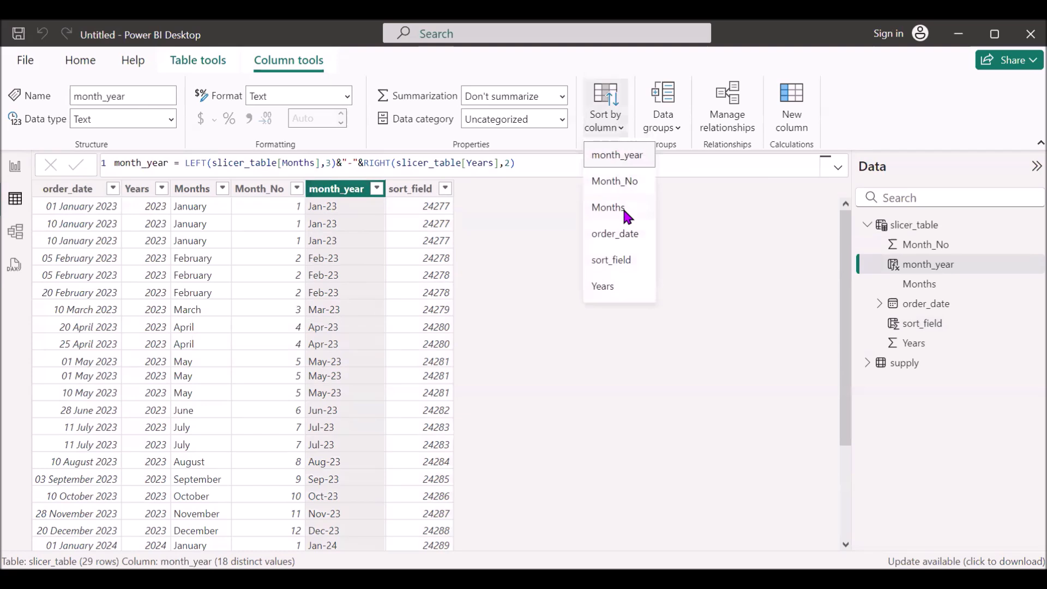
pyautogui.click(612, 261)
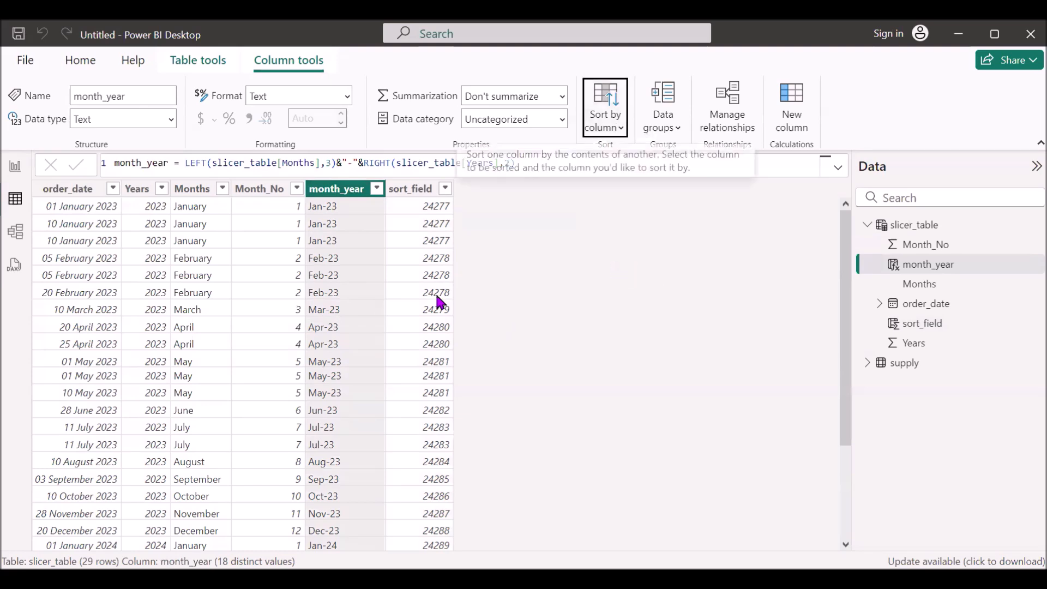
pyautogui.click(16, 170)
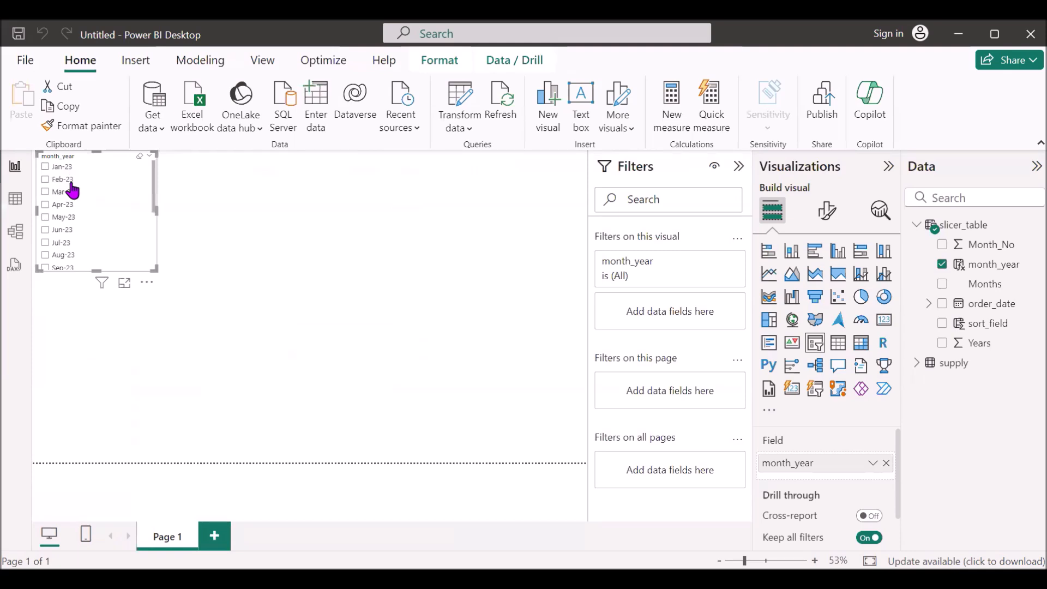
pyautogui.scroll(-3, 71, 223)
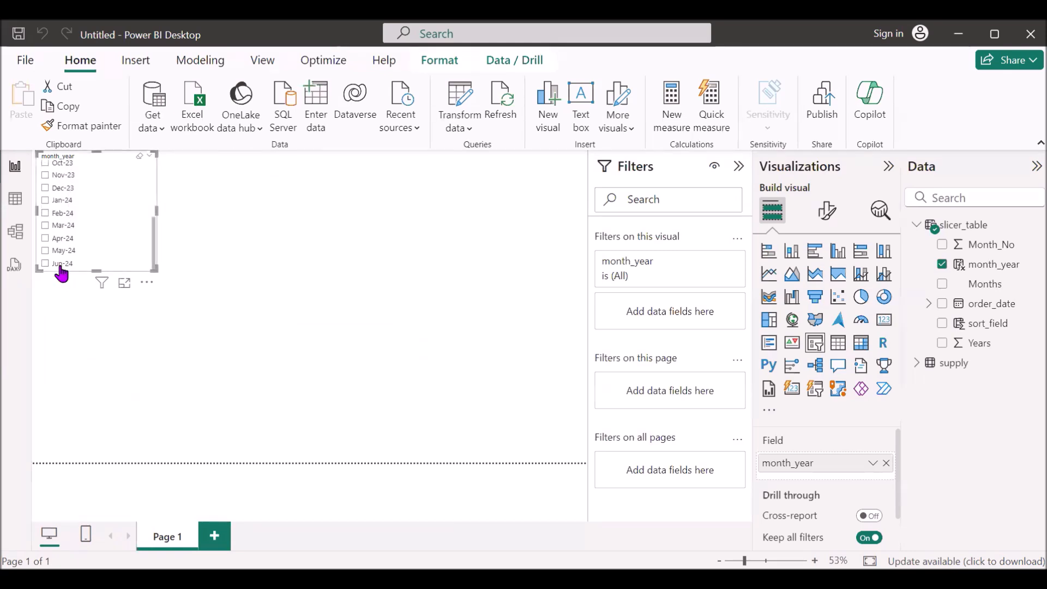
# Step: Redefine sort_field as (slicer_table[Years]*12+slicer_table[Month_No])*-1 and check the month order in the report page's slicer
pyautogui.scroll(3, 127, 202)
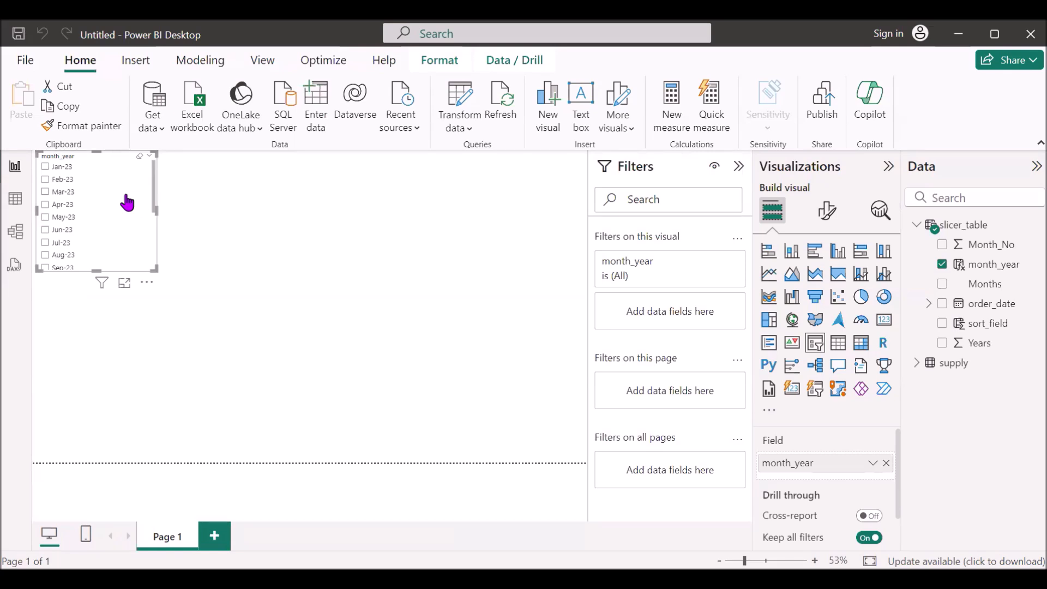
pyautogui.scroll(-3, 105, 229)
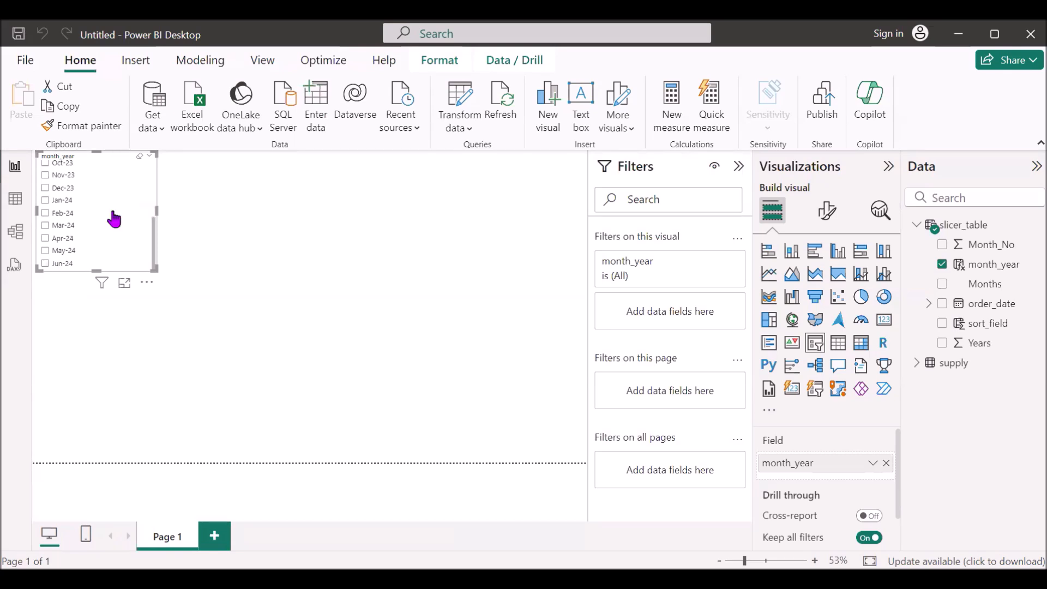
pyautogui.scroll(3, 113, 218)
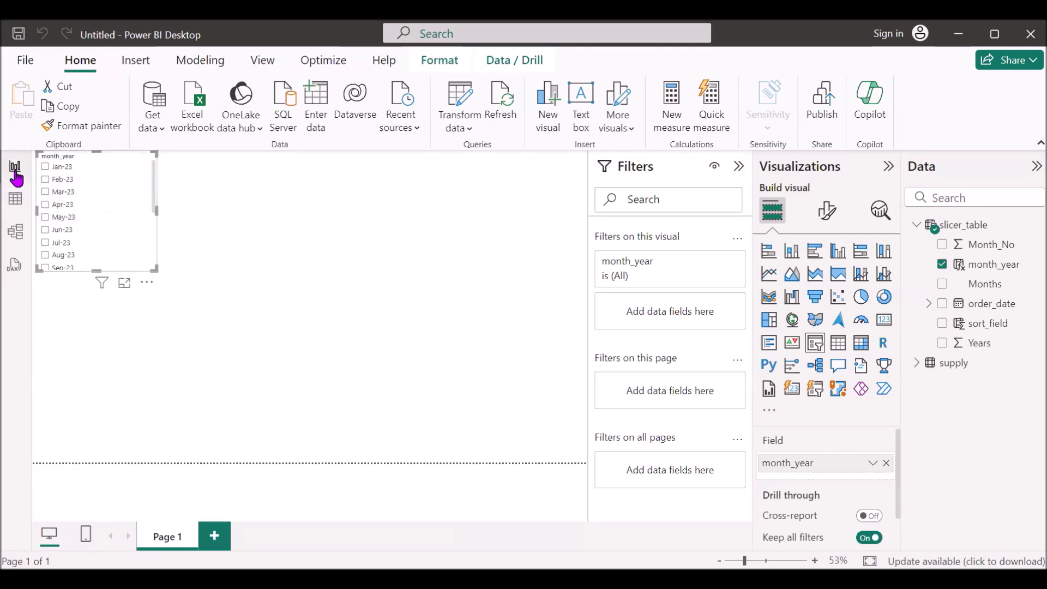
pyautogui.click(15, 198)
pyautogui.click(186, 164)
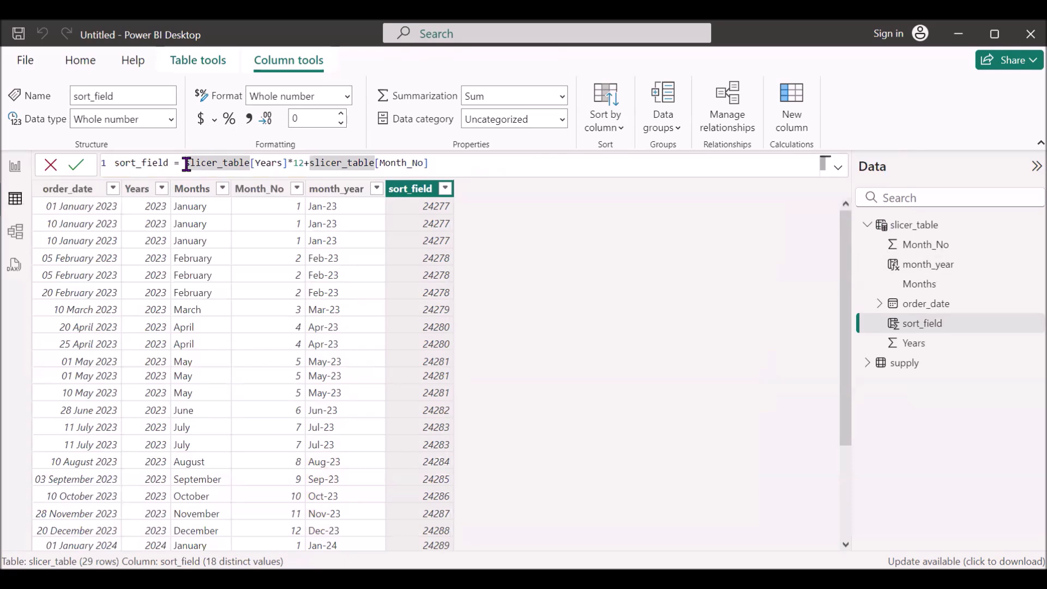
pyautogui.write('(')
pyautogui.click(446, 163)
pyautogui.write(')')
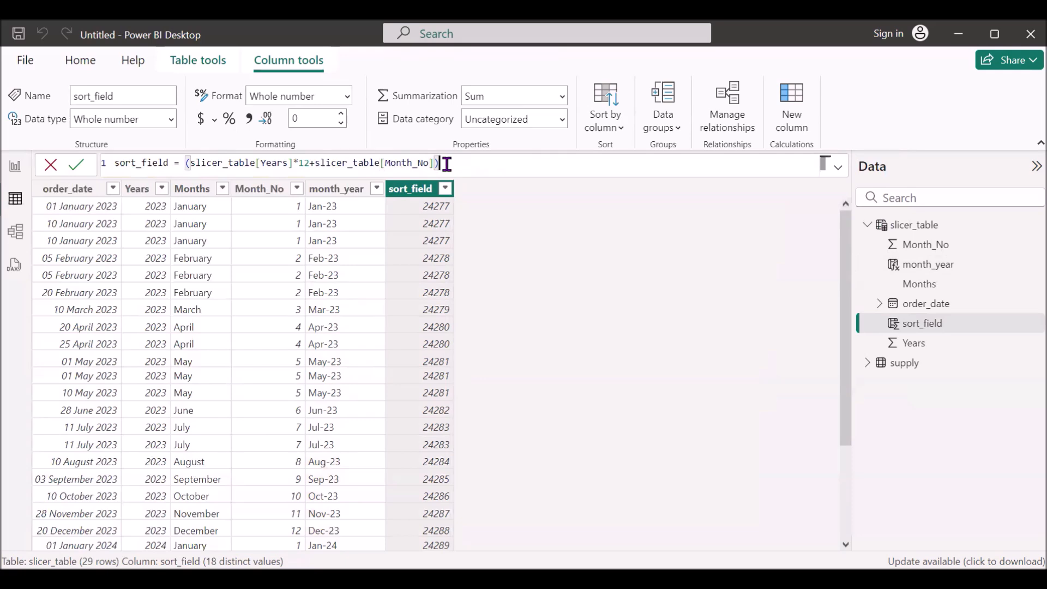
pyautogui.write('*-1')
pyautogui.press('Return')
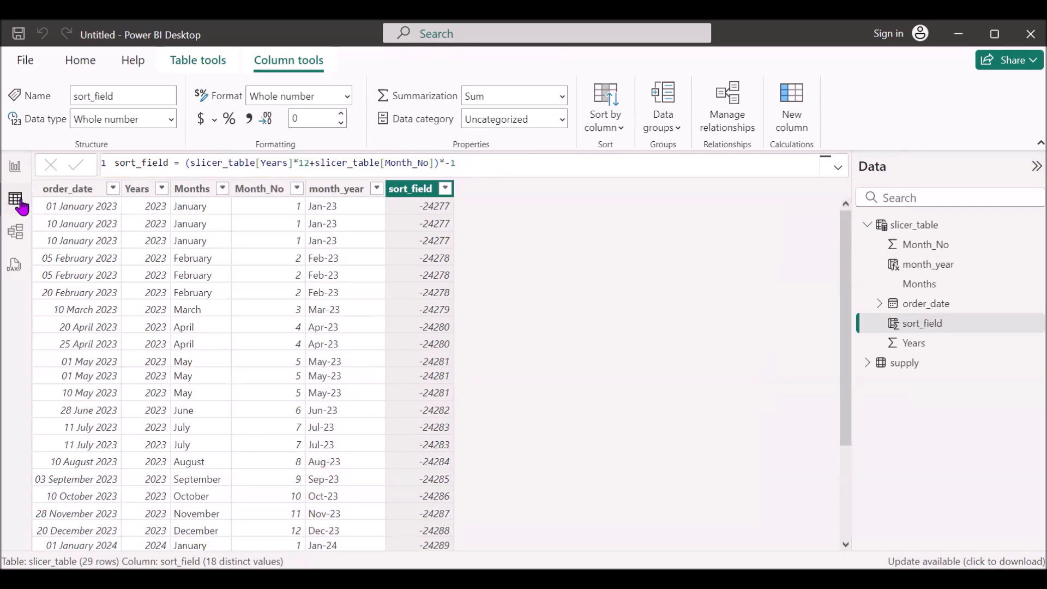
pyautogui.click(15, 167)
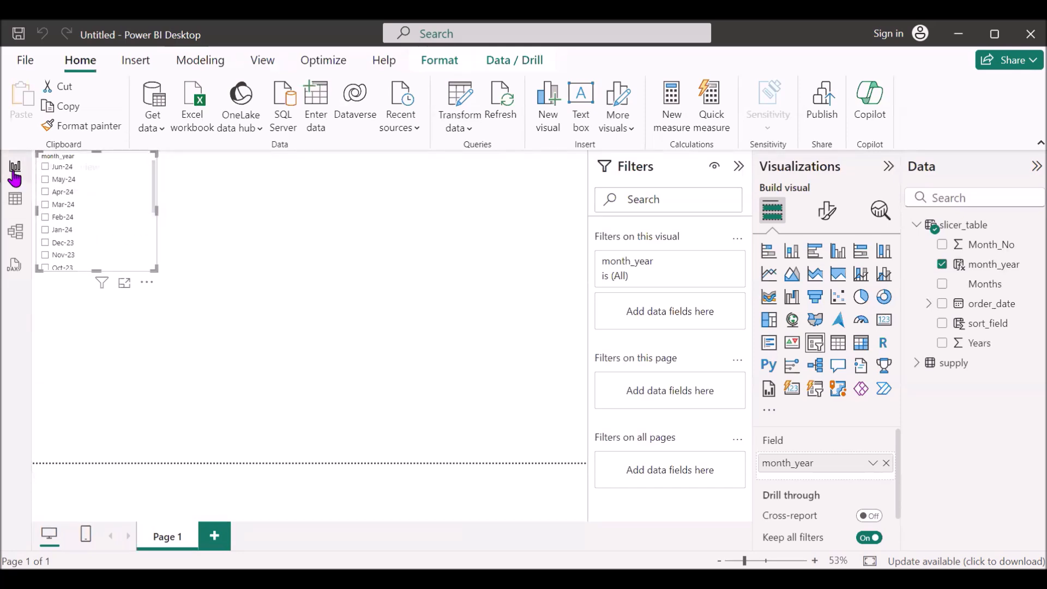
pyautogui.click(15, 200)
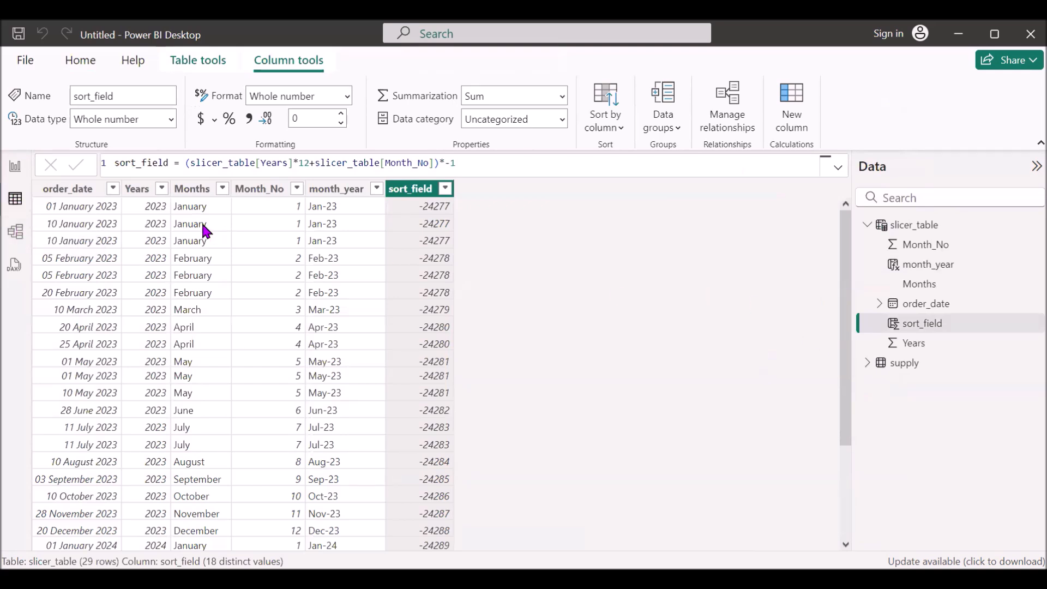
pyautogui.click(16, 169)
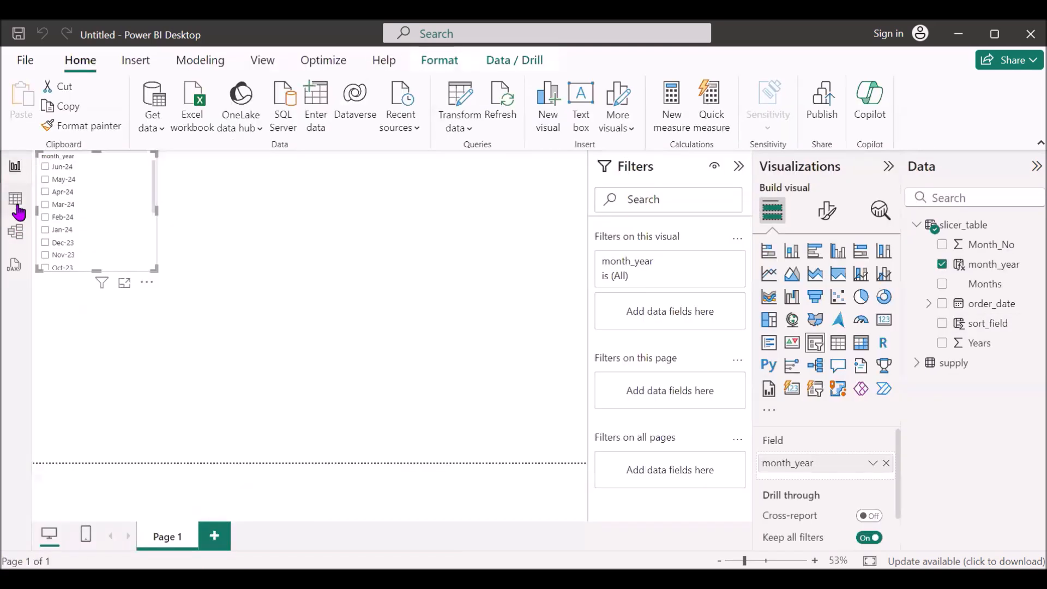
# Step: Start a calculated column named month_years in the supply table, opening its formula with the LEFT function
pyautogui.click(16, 200)
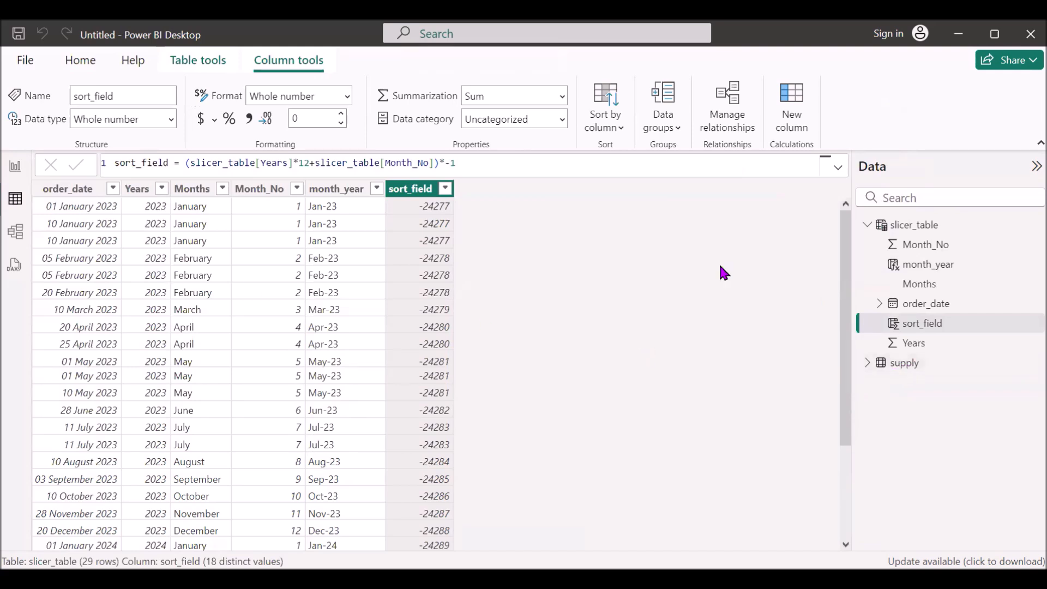
pyautogui.click(909, 364)
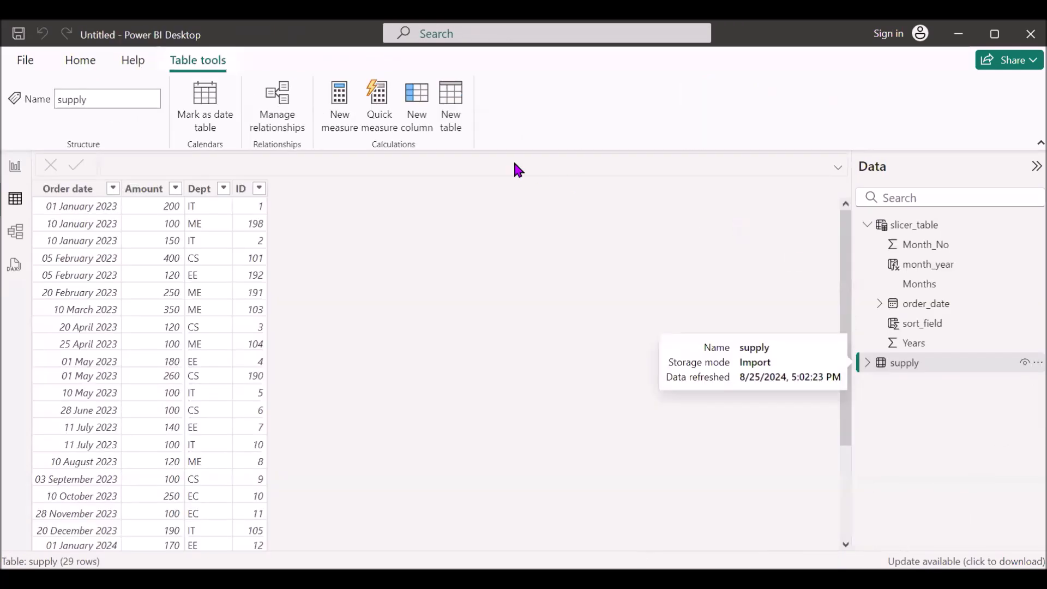
pyautogui.click(418, 109)
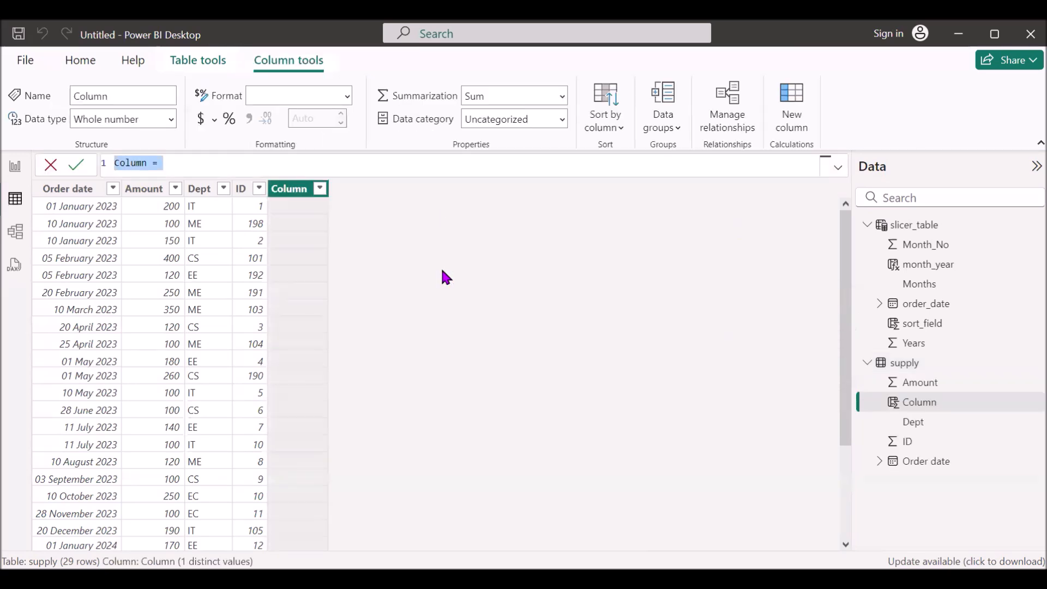
pyautogui.write('m')
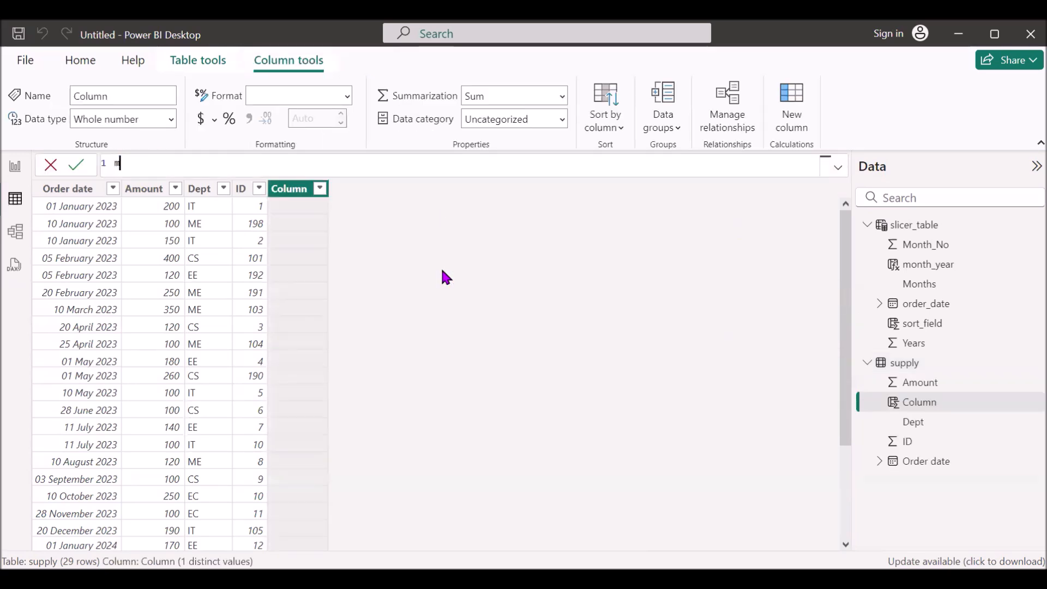
pyautogui.write('onth_years=left')
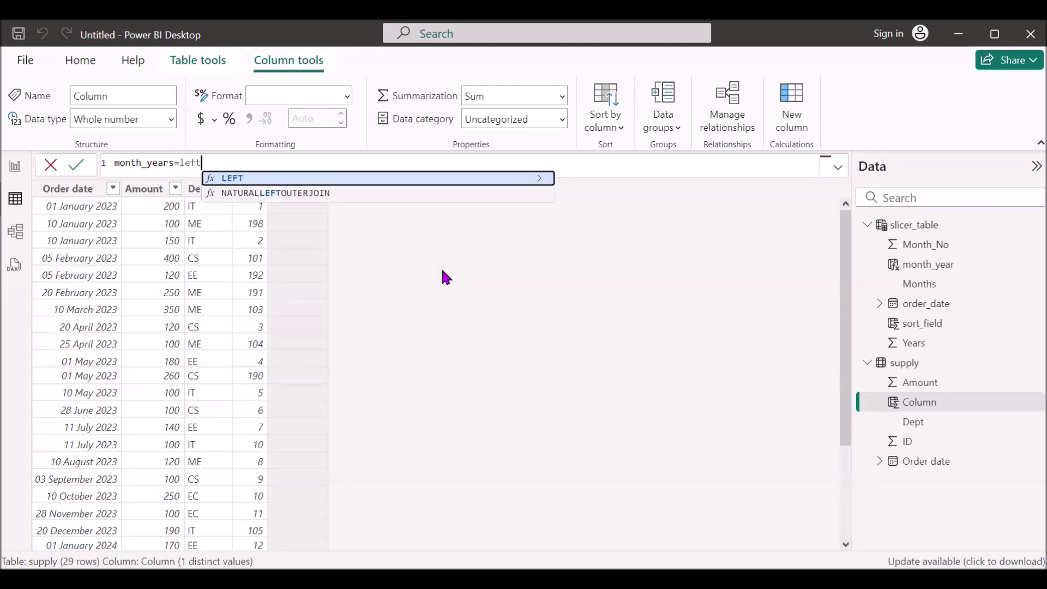
# Step: Complete the LEFT function in the month_years formula with supply[Order date].[Month] as text and 3 characters
pyautogui.write('(ord')
pyautogui.press('Tab')
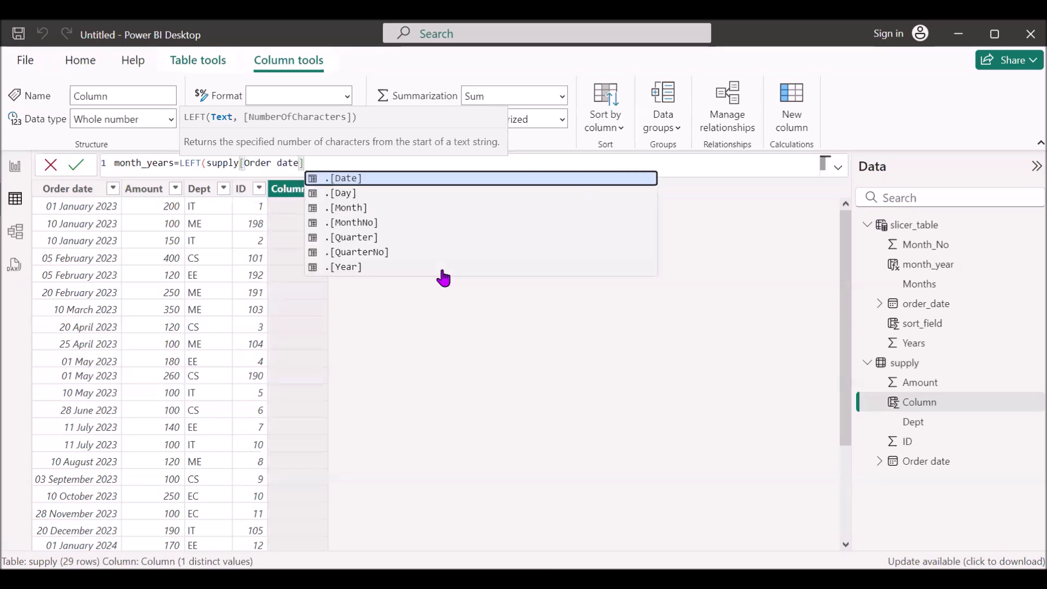
pyautogui.press('Down')
pyautogui.press('Down')
pyautogui.press('Down')
pyautogui.press('Down')
pyautogui.press('Down')
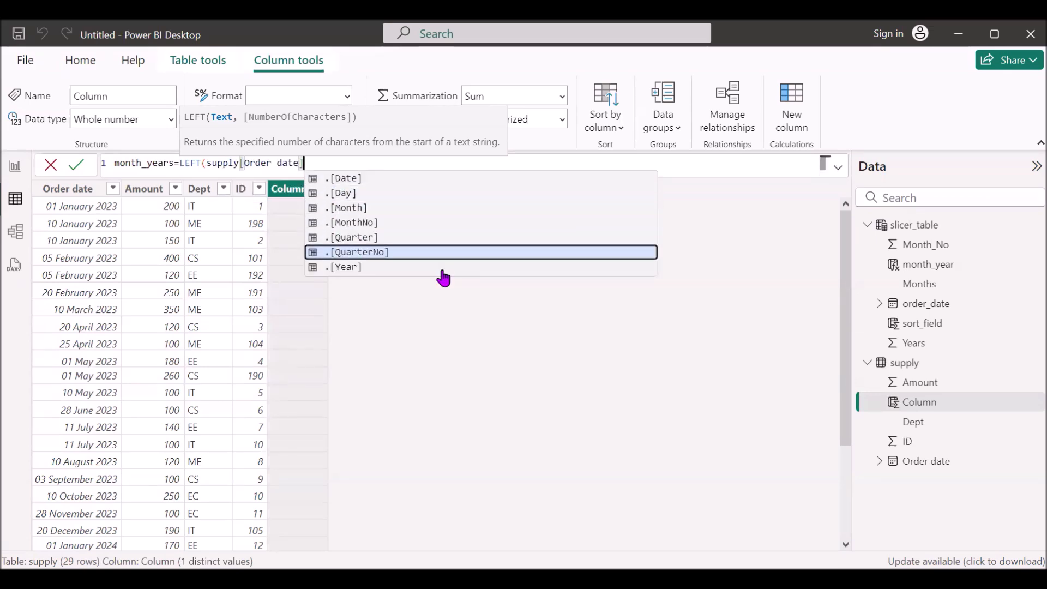
pyautogui.press('Up')
pyautogui.press('Up')
pyautogui.press('Up')
pyautogui.press('Up')
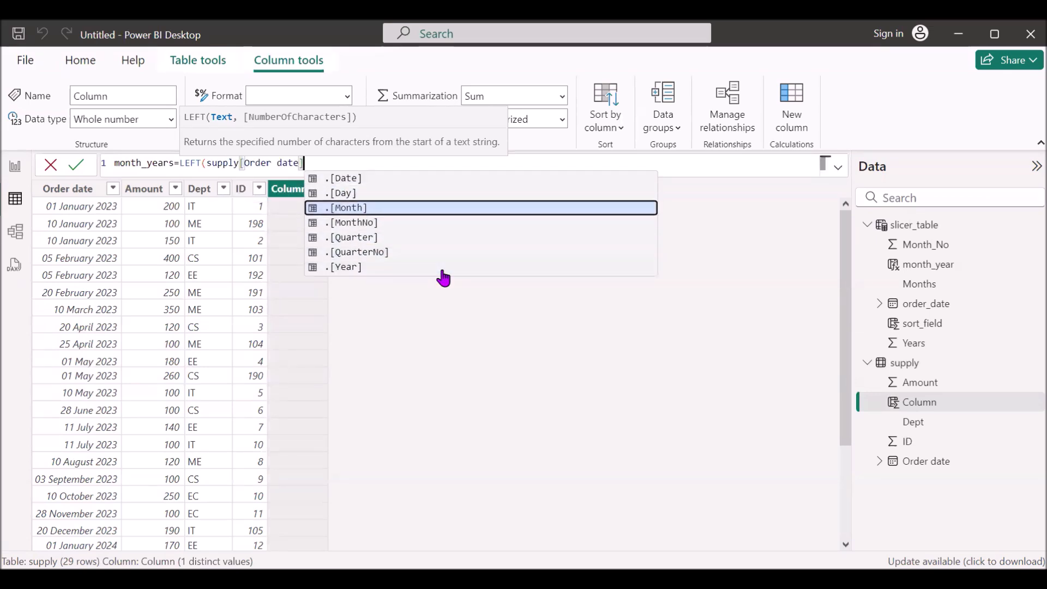
pyautogui.press('Tab')
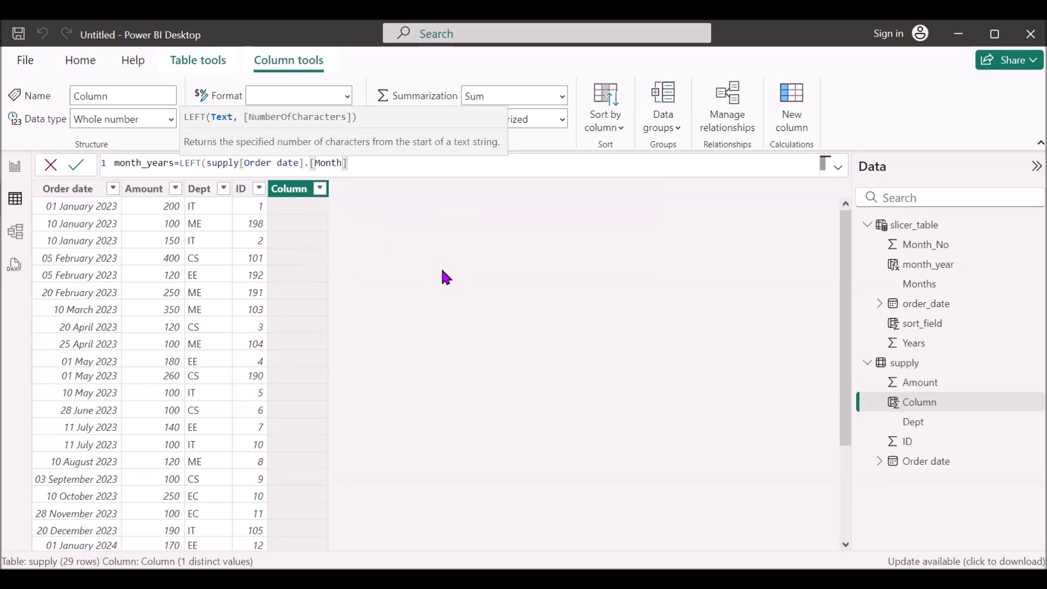
pyautogui.write(',3)')
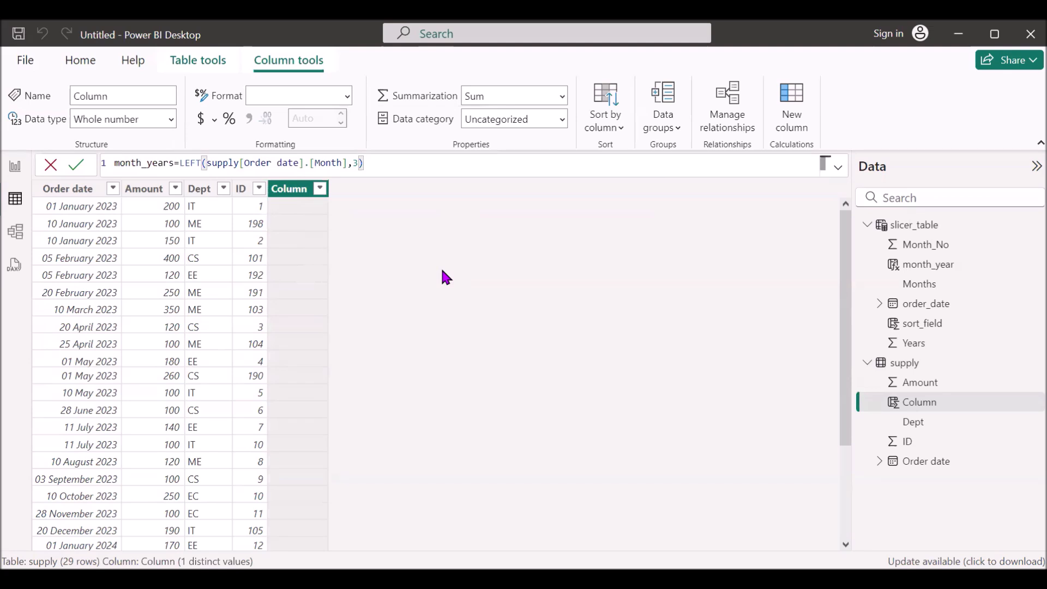
# Step: Append &"-"&RIGHT(supply[Order date].[Year],2) to the month_years formula and commit the column
pyautogui.write('"')
pyautogui.press('BackSpace')
pyautogui.write('&"-"&rig')
pyautogui.press('Tab')
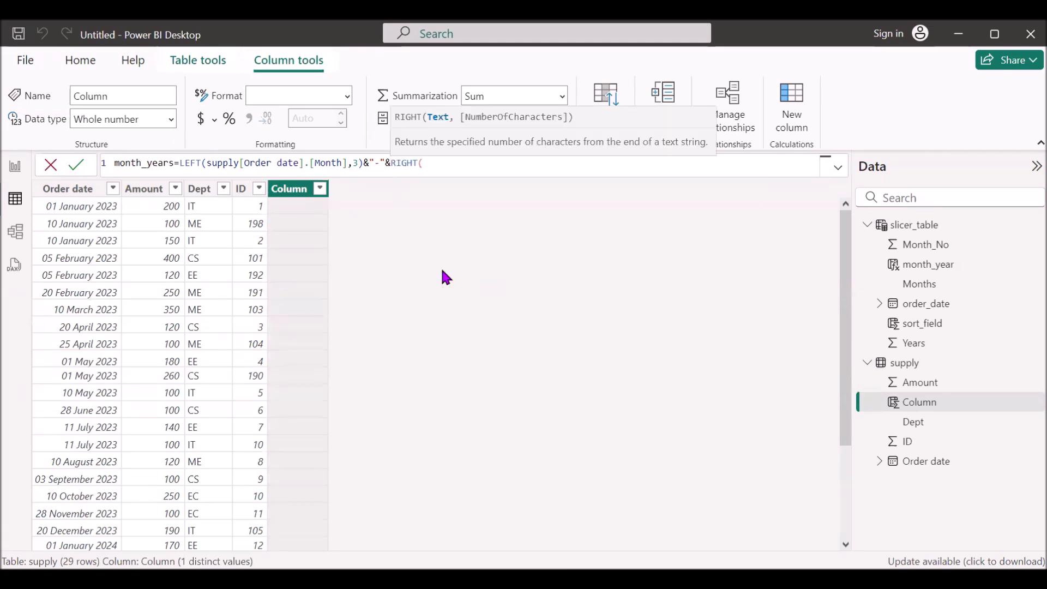
pyautogui.write('supp')
pyautogui.press('Down')
pyautogui.press('Down')
pyautogui.press('Down')
pyautogui.press('Down')
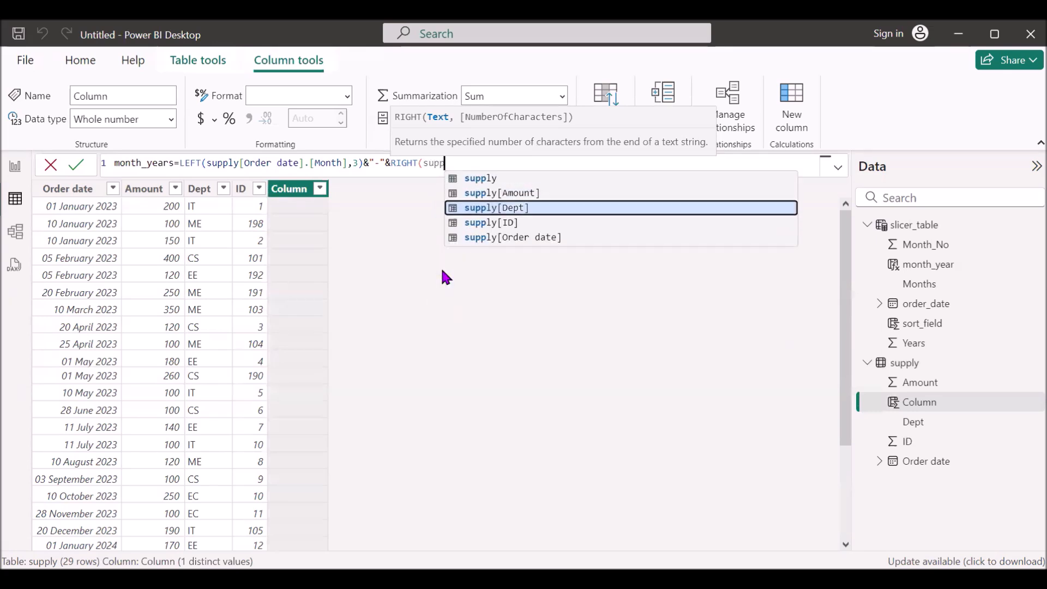
pyautogui.press('Tab')
pyautogui.press('Down')
pyautogui.press('Down')
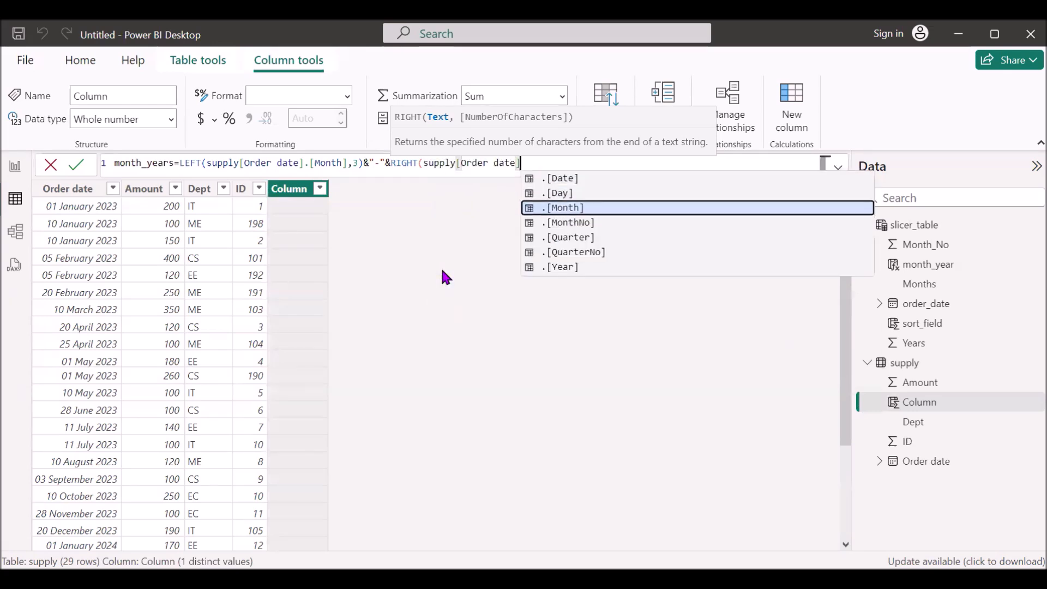
pyautogui.press('Down')
pyautogui.press('Down')
pyautogui.press('Down')
pyautogui.press('Down')
pyautogui.press('Tab')
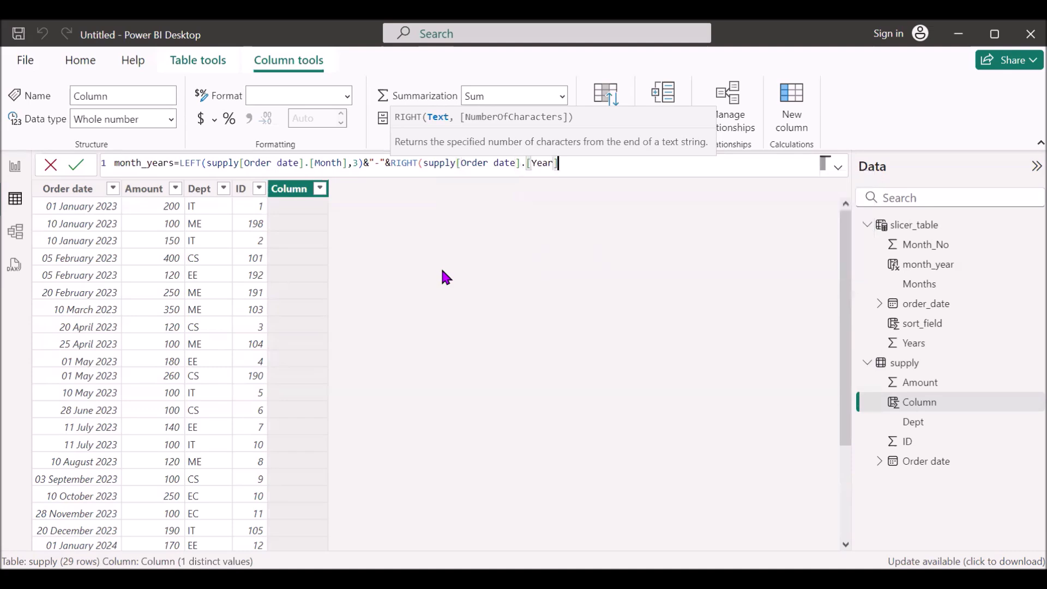
pyautogui.write(',2)')
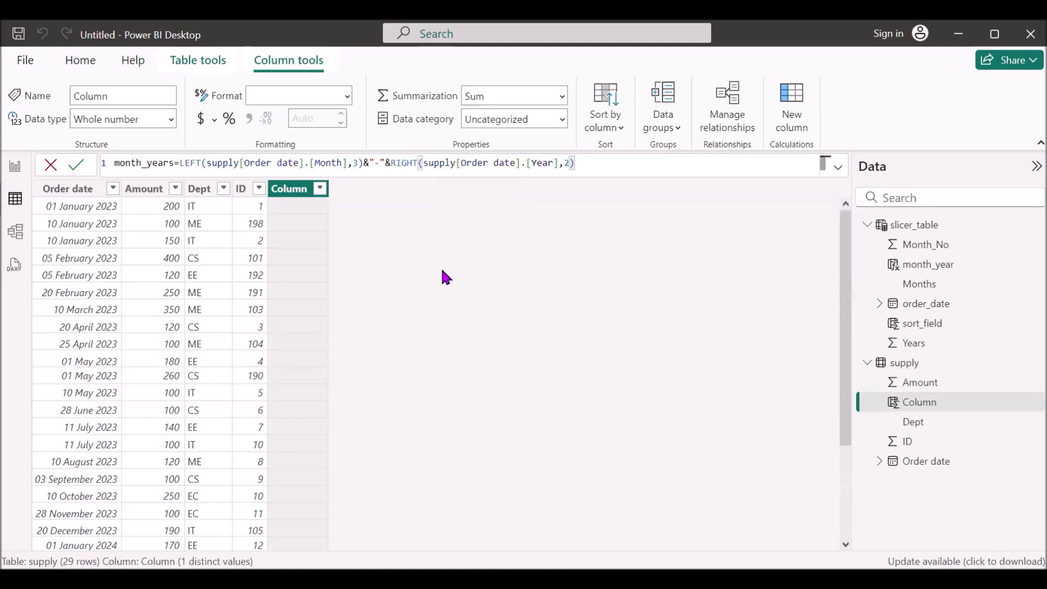
pyautogui.press('Return')
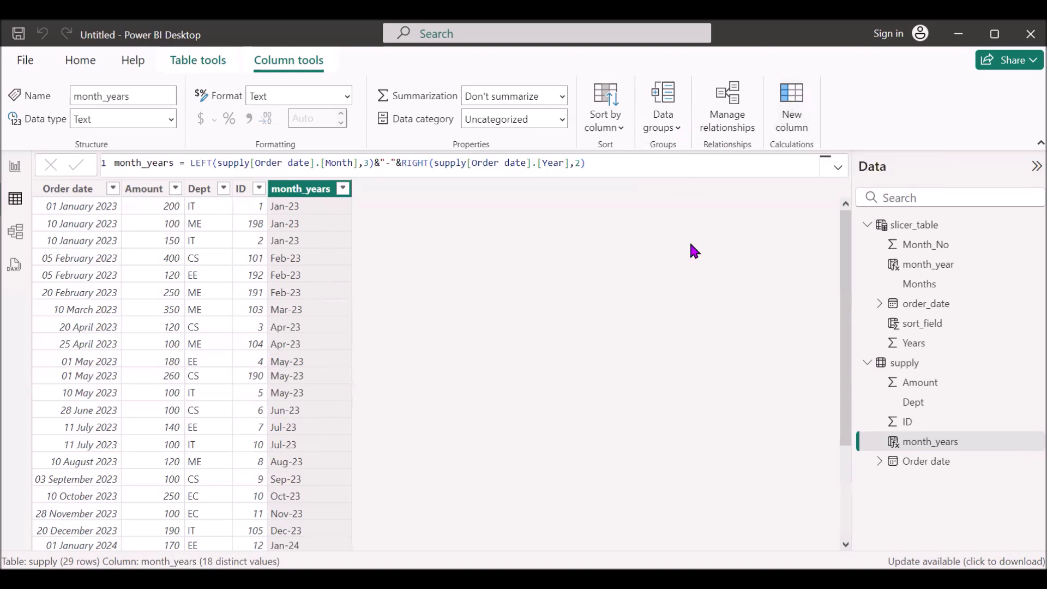
# Step: Add another calculated column to supply with the formula supply[Order date].[Year]*12+supply[Order date].[MonthNo]
pyautogui.click(242, 163)
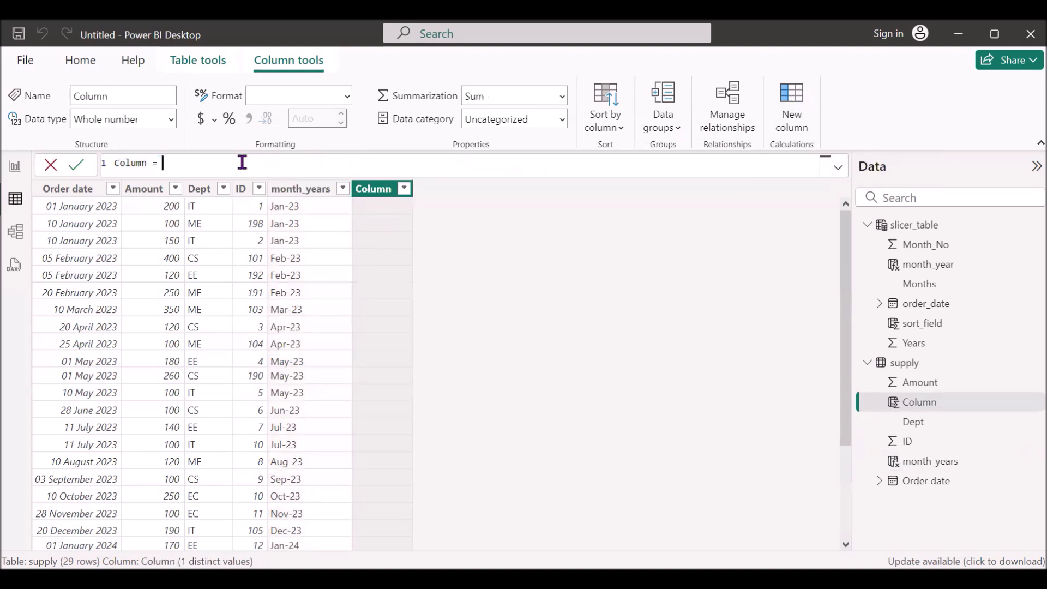
pyautogui.write('orde')
pyautogui.press('Tab')
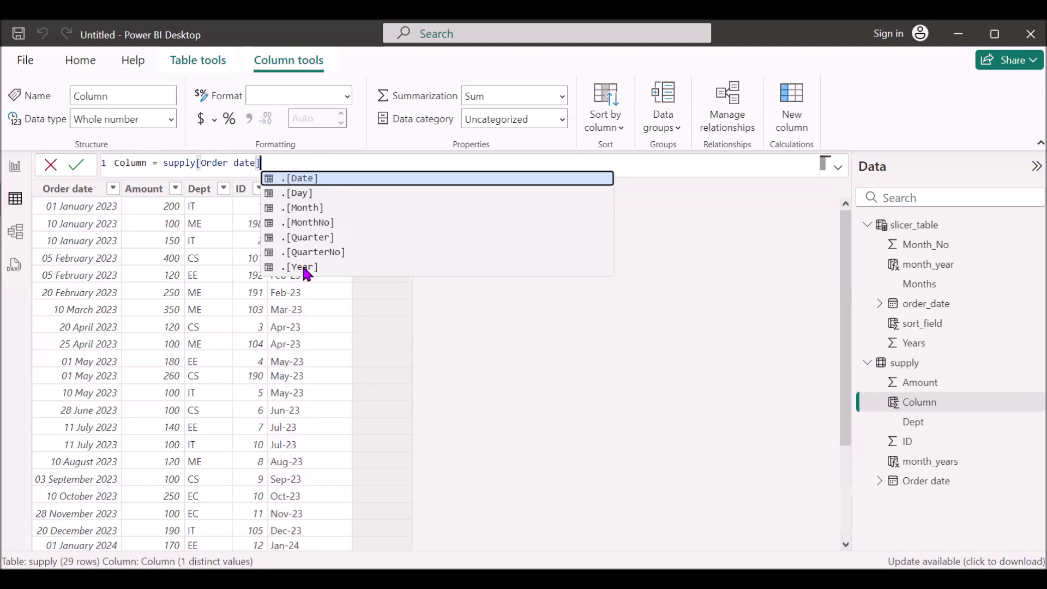
pyautogui.click(302, 267)
pyautogui.write('*')
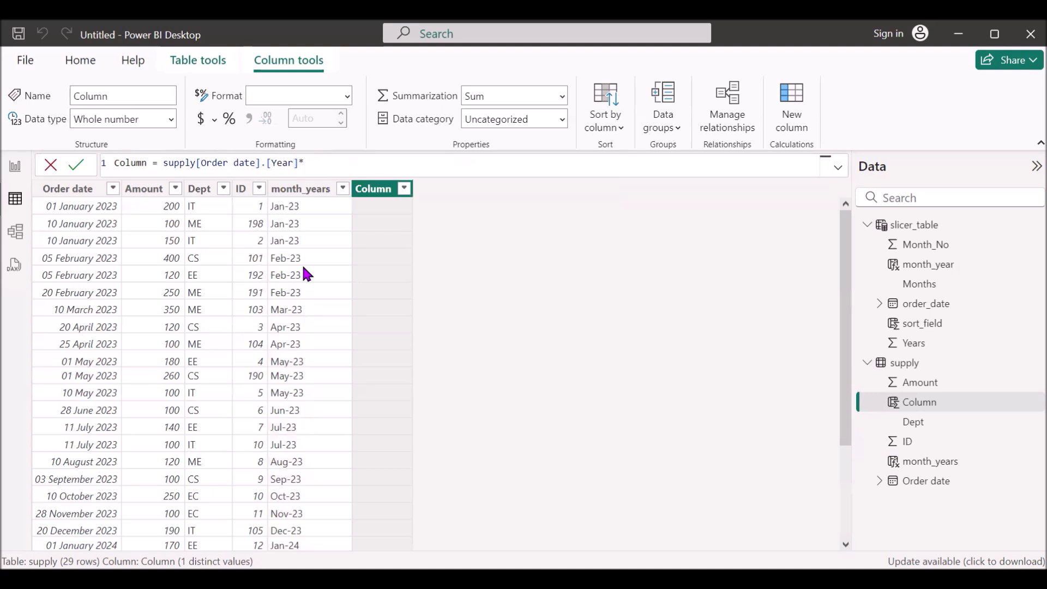
pyautogui.write('12+sup')
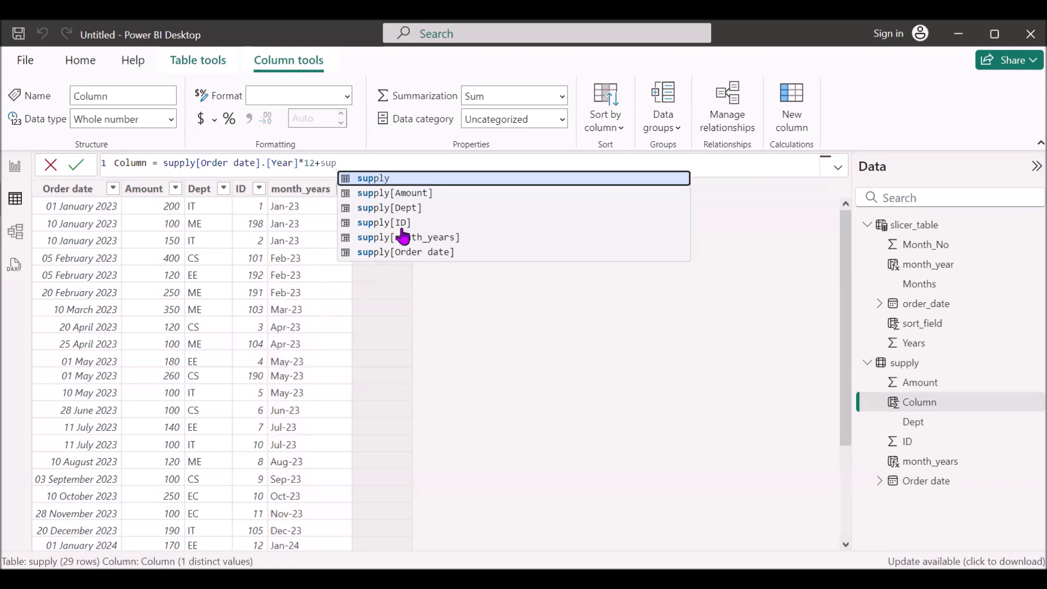
pyautogui.click(401, 252)
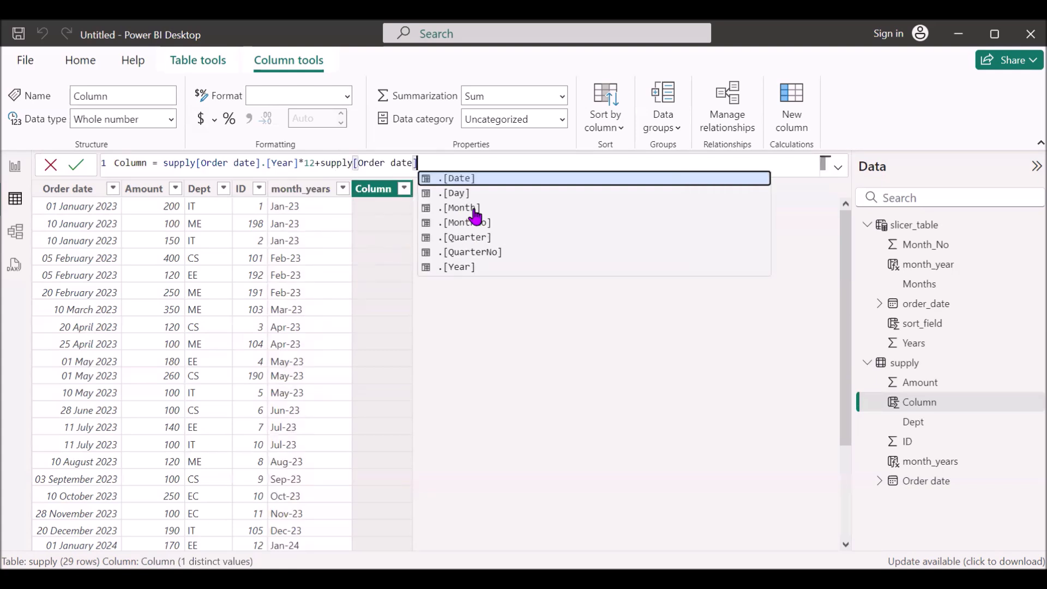
pyautogui.click(462, 223)
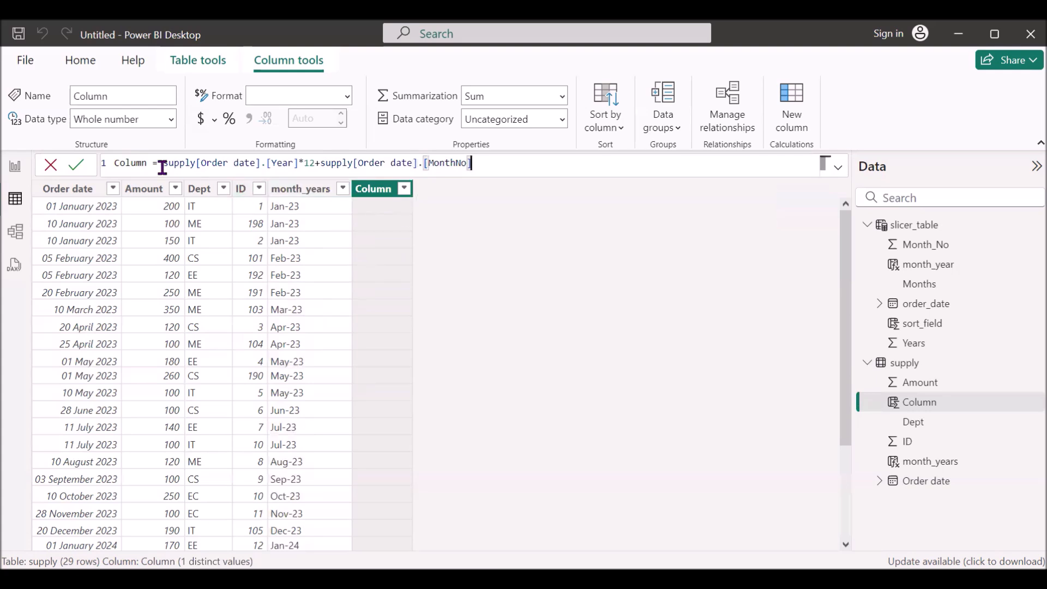
# Step: Name the new supply column sorted_axis in its formula and commit it
pyautogui.doubleClick(133, 162)
pyautogui.write('sorted_axis')
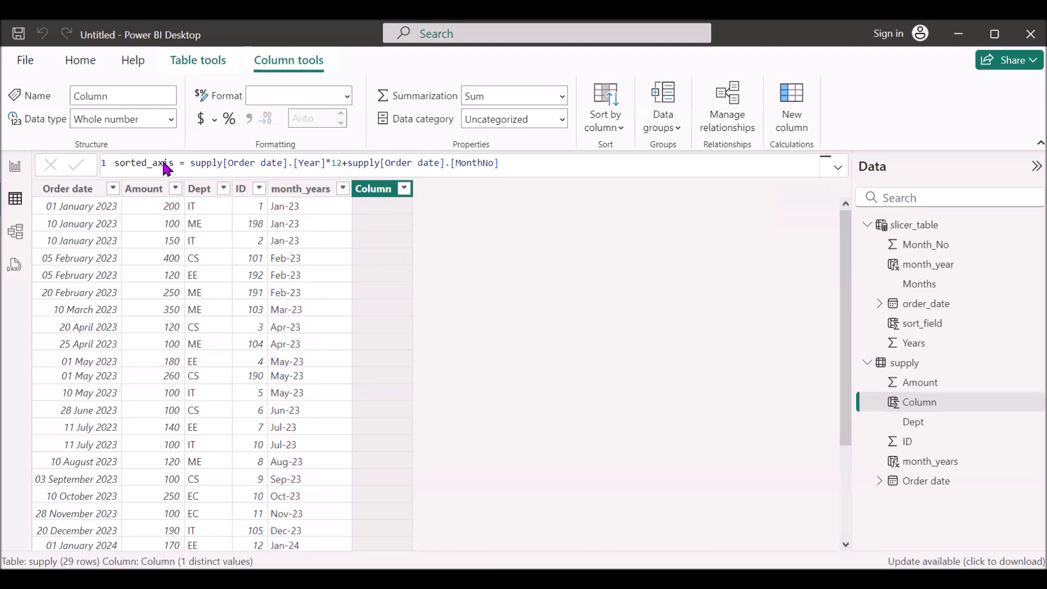
pyautogui.press('Return')
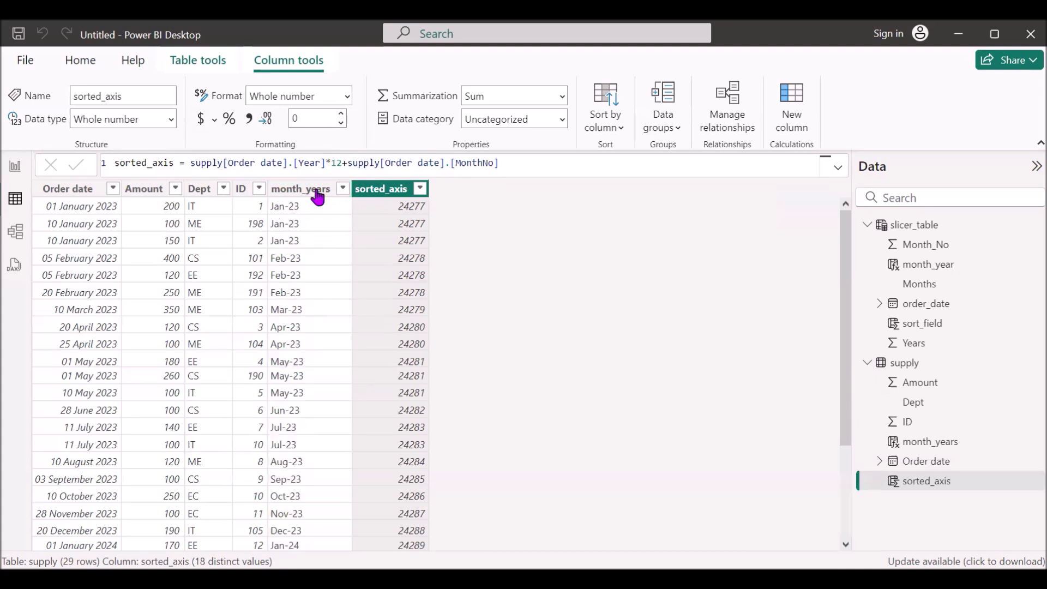
# Step: Set the supply table's month_years column to sort by sorted_axis
pyautogui.click(315, 191)
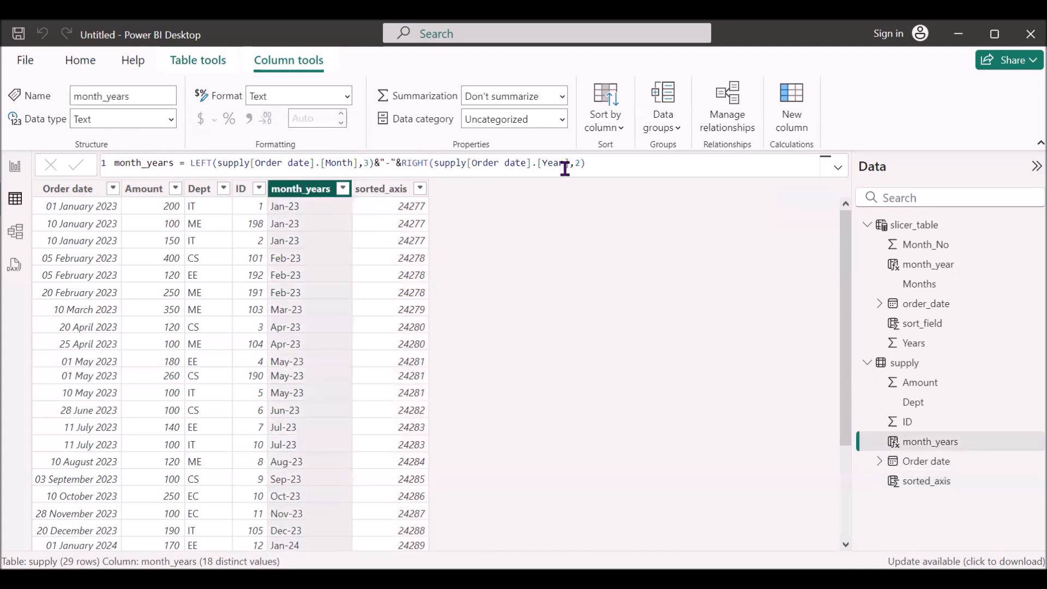
pyautogui.click(622, 131)
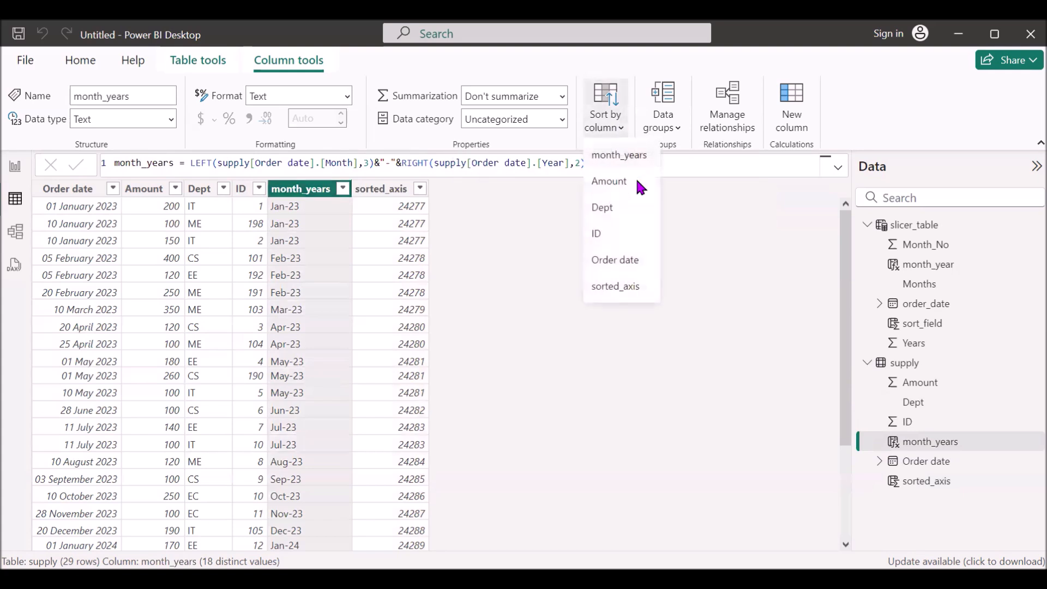
pyautogui.click(620, 286)
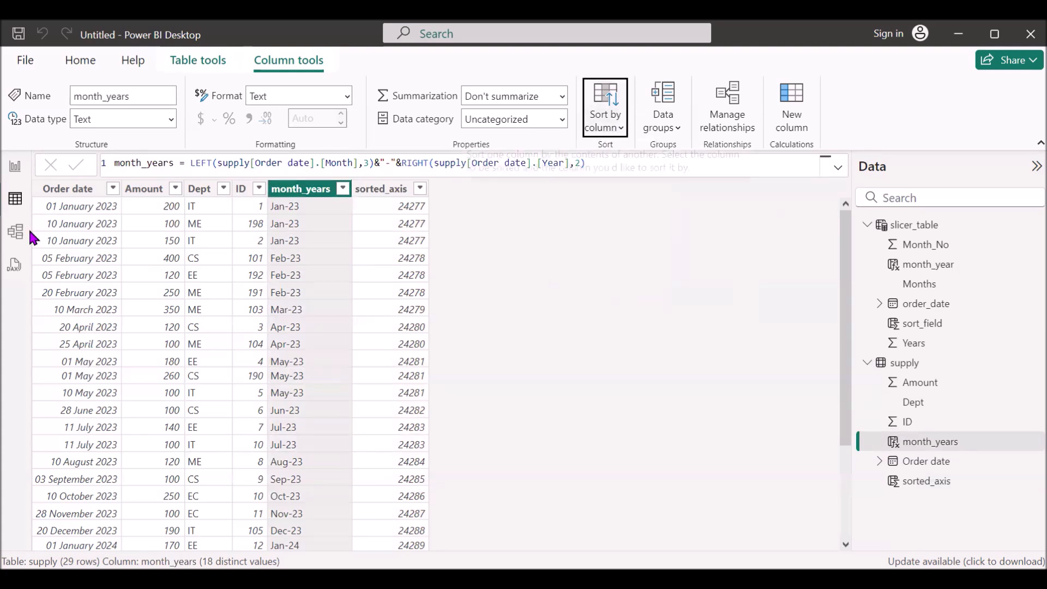
# Step: Add a clustered column chart to the report page with supply month_years on the X-axis and Amount on the Y-axis
pyautogui.click(16, 167)
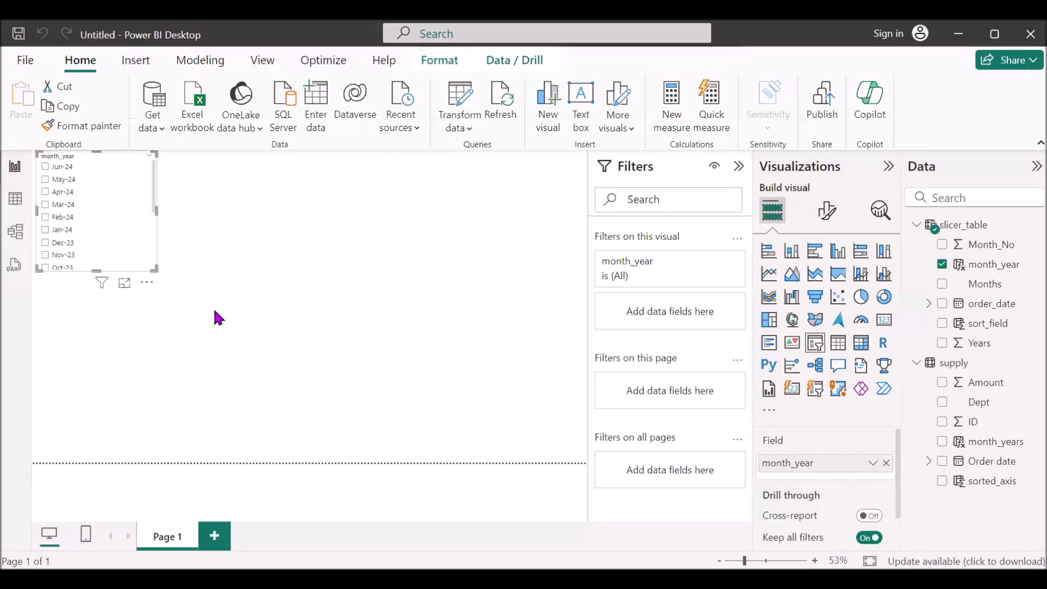
pyautogui.click(227, 326)
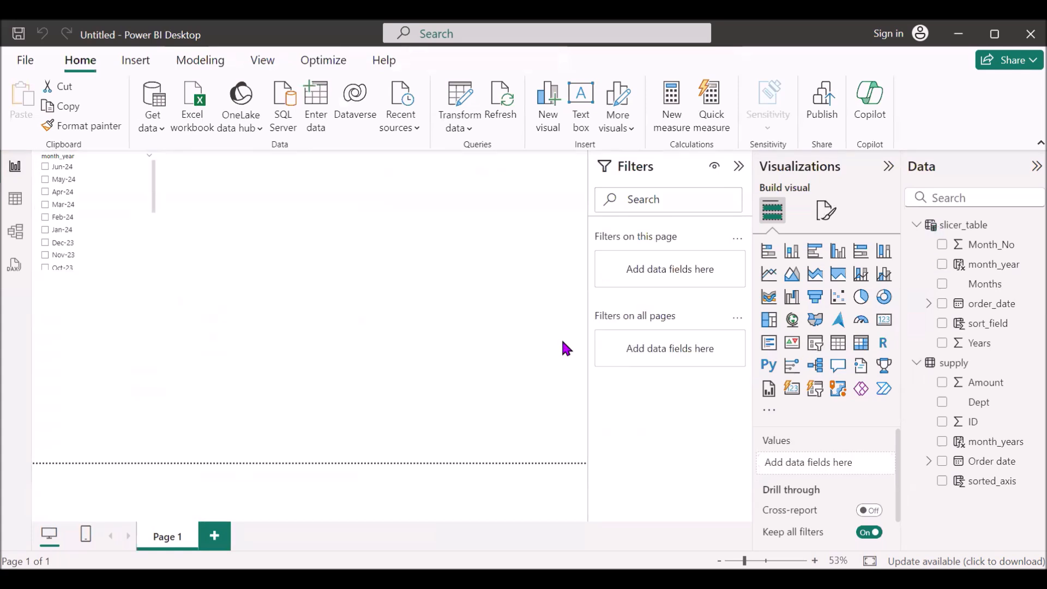
pyautogui.click(838, 252)
pyautogui.moveTo(104, 306); pyautogui.dragTo(331, 287)
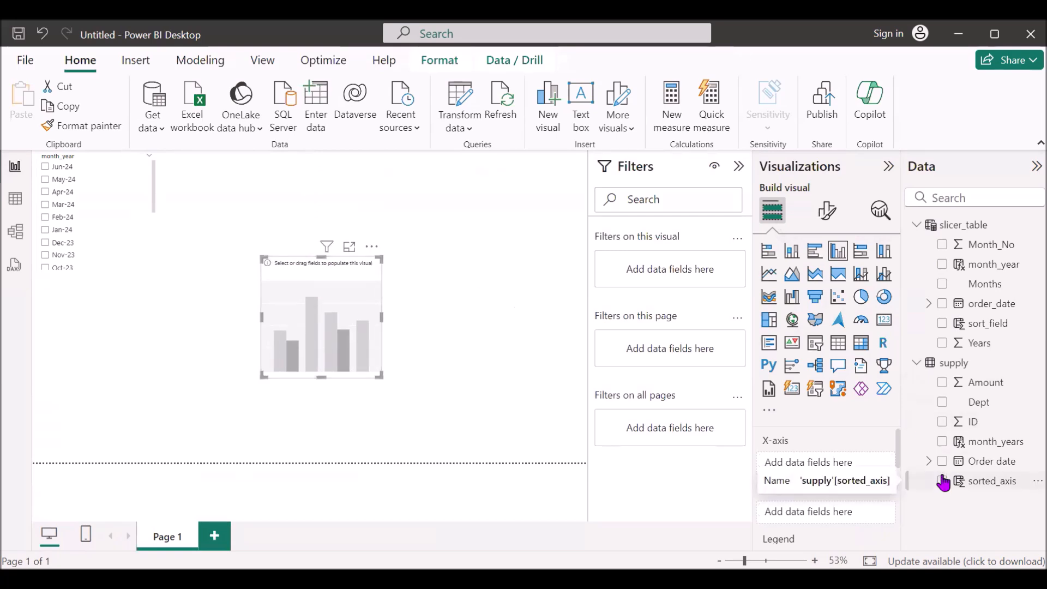
pyautogui.click(942, 443)
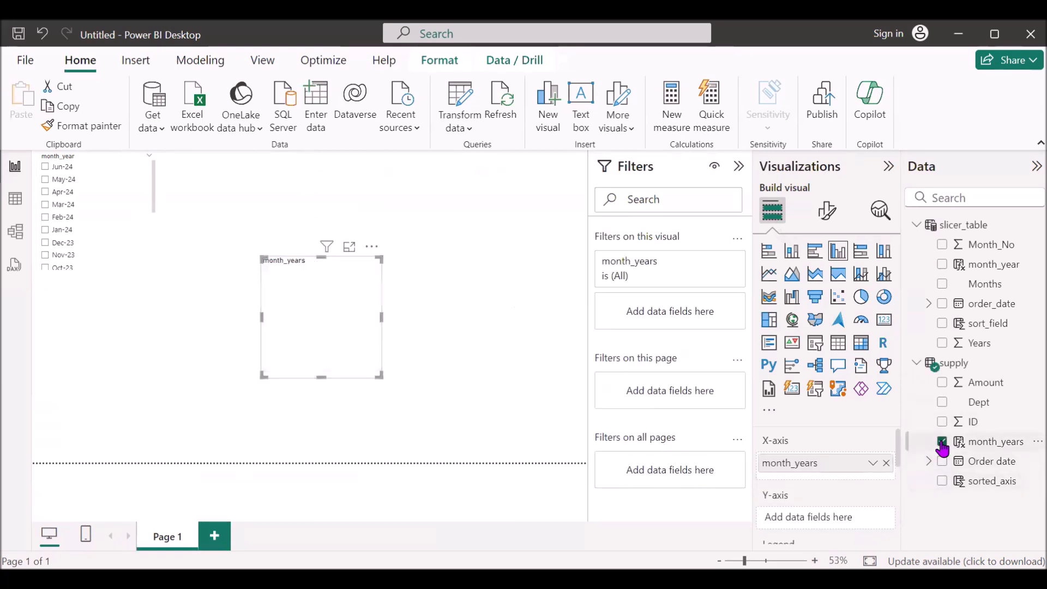
pyautogui.click(942, 383)
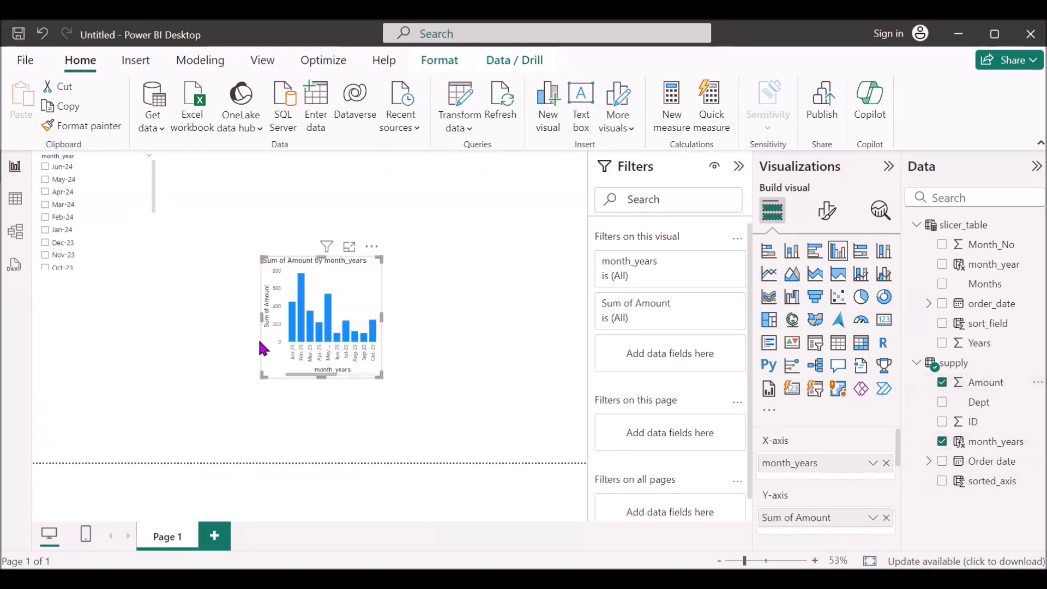
# Step: Enlarge the column chart to fill the area beside and below the month slicer without overlapping it
pyautogui.moveTo(261, 318); pyautogui.dragTo(157, 317)
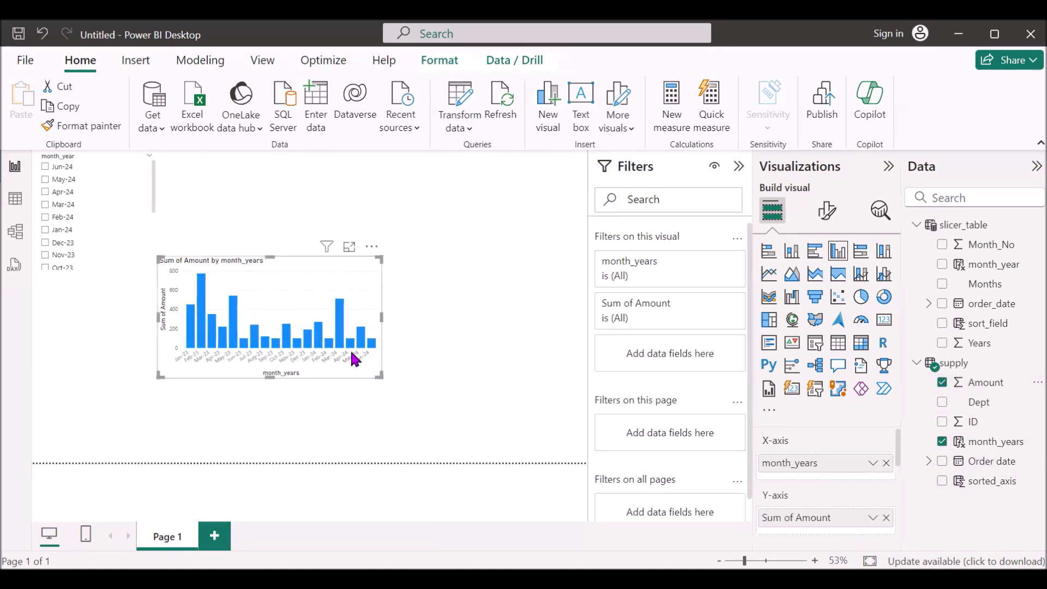
pyautogui.moveTo(381, 377); pyautogui.dragTo(574, 451)
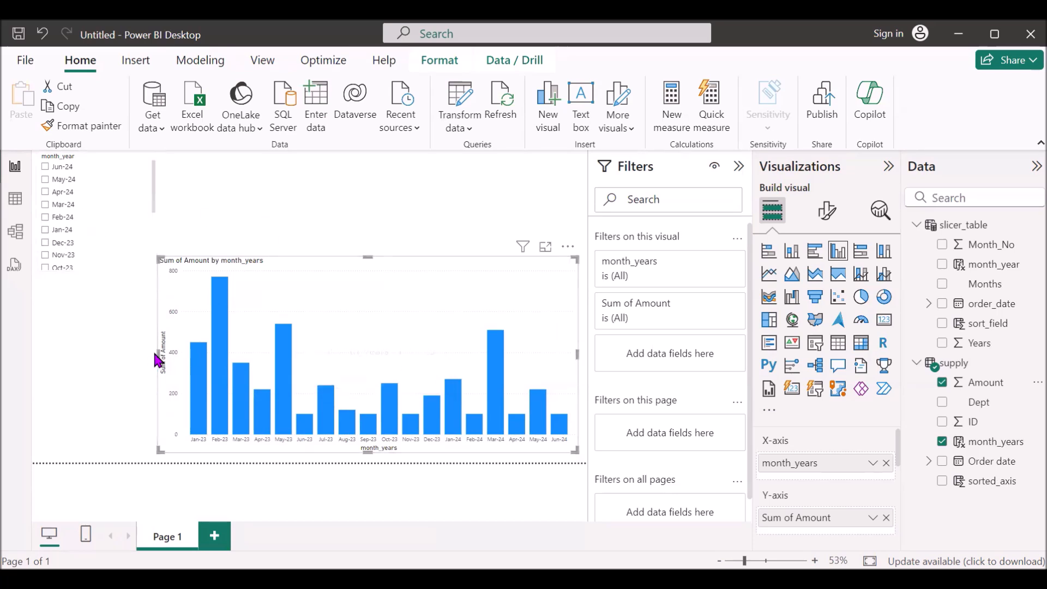
pyautogui.moveTo(156, 353); pyautogui.dragTo(175, 353)
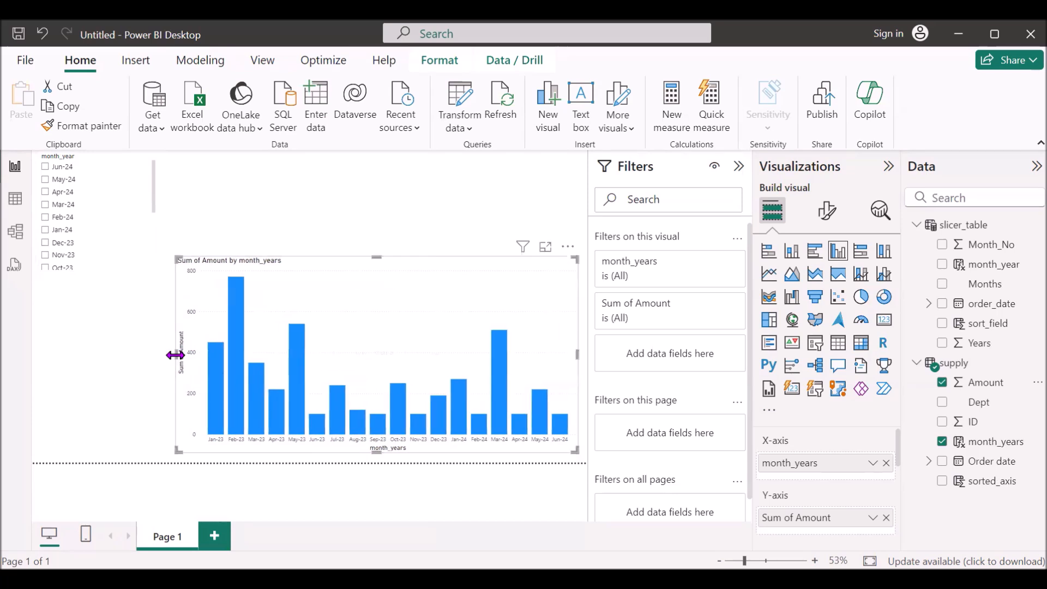
pyautogui.moveTo(355, 436)
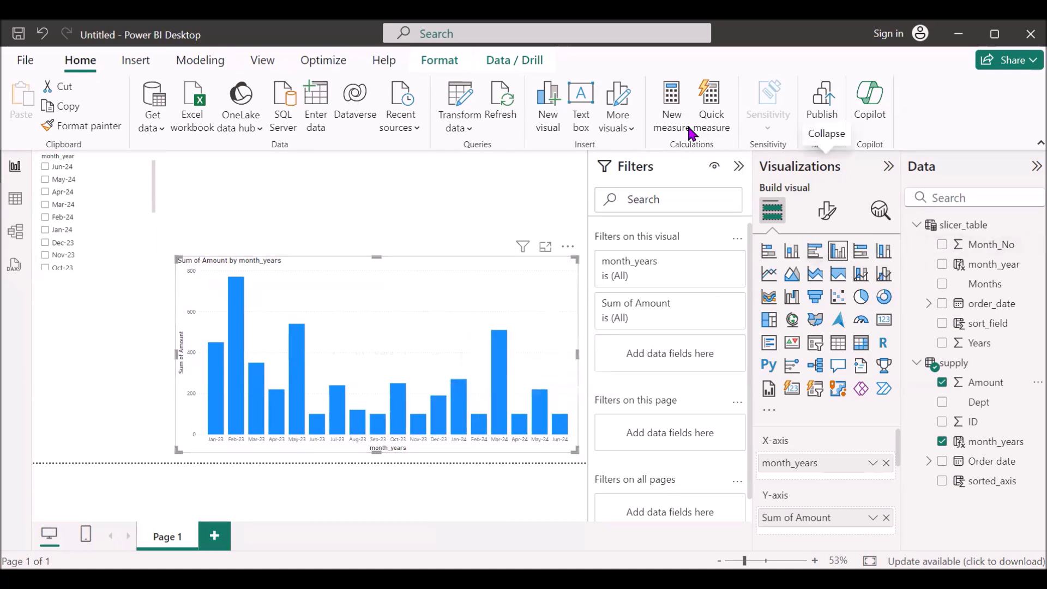
# Step: Create a new measure in the supply table and start its formula with the name last_6_months=
pyautogui.click(675, 107)
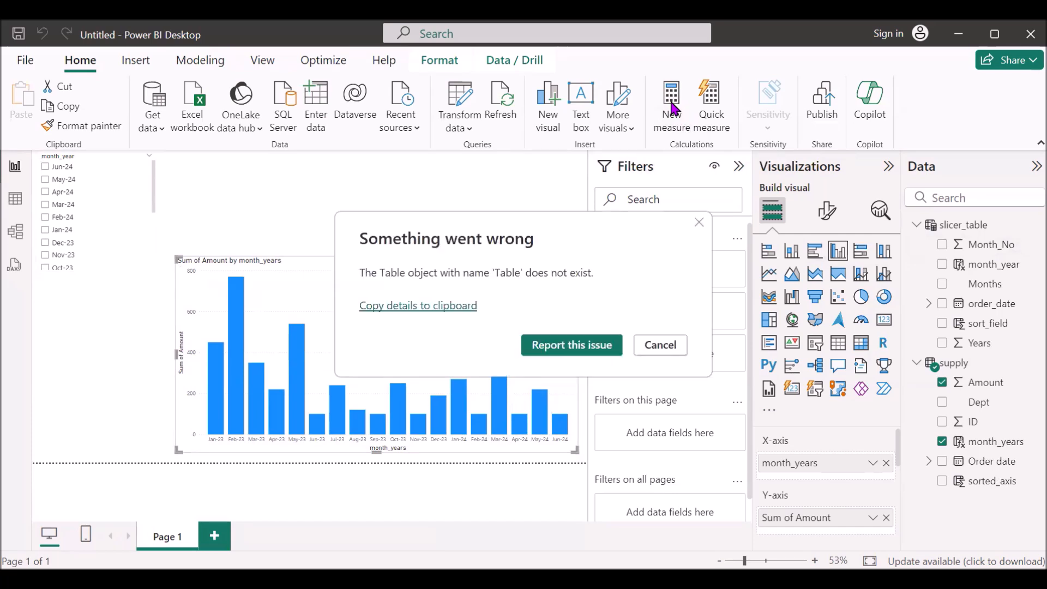
pyautogui.click(673, 348)
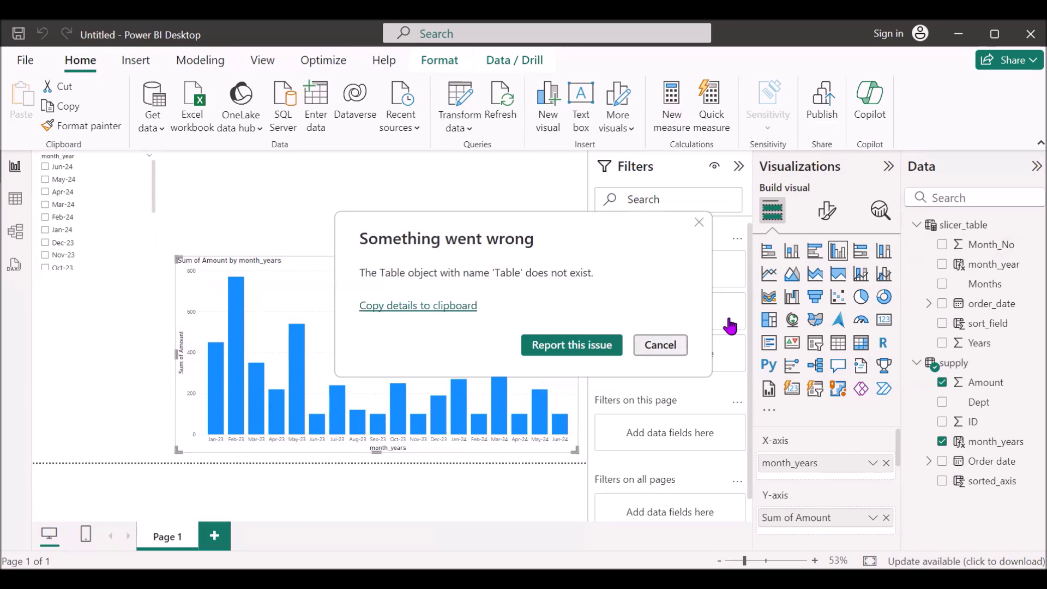
pyautogui.click(1029, 365)
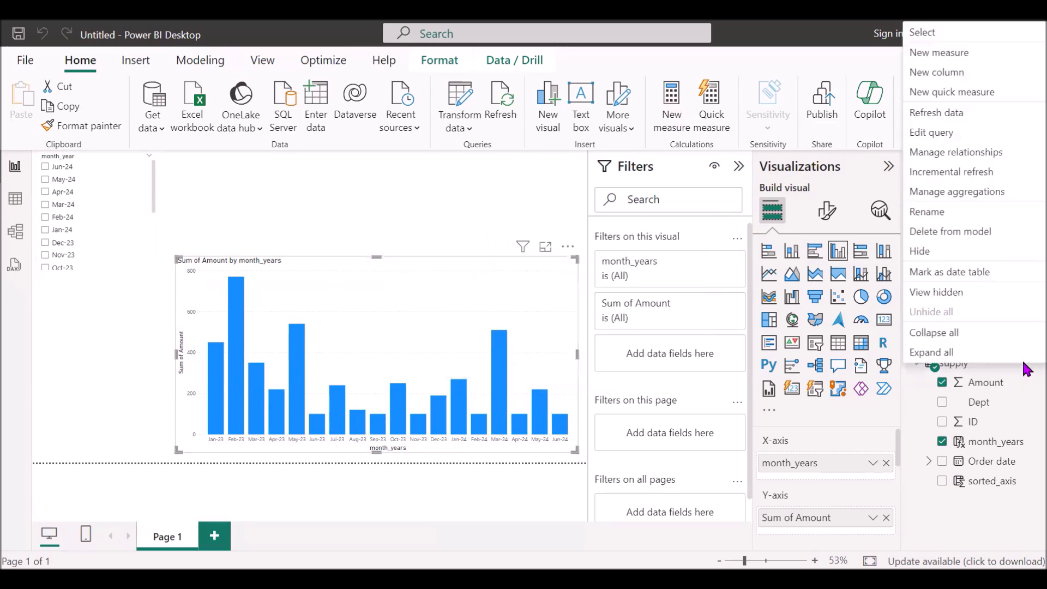
pyautogui.click(937, 54)
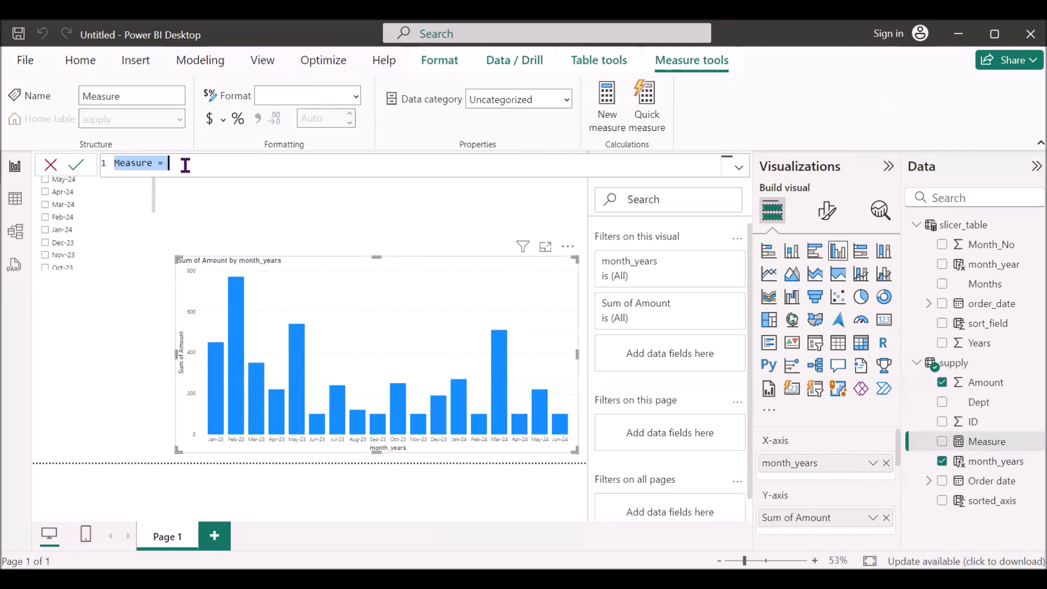
pyautogui.write('last_')
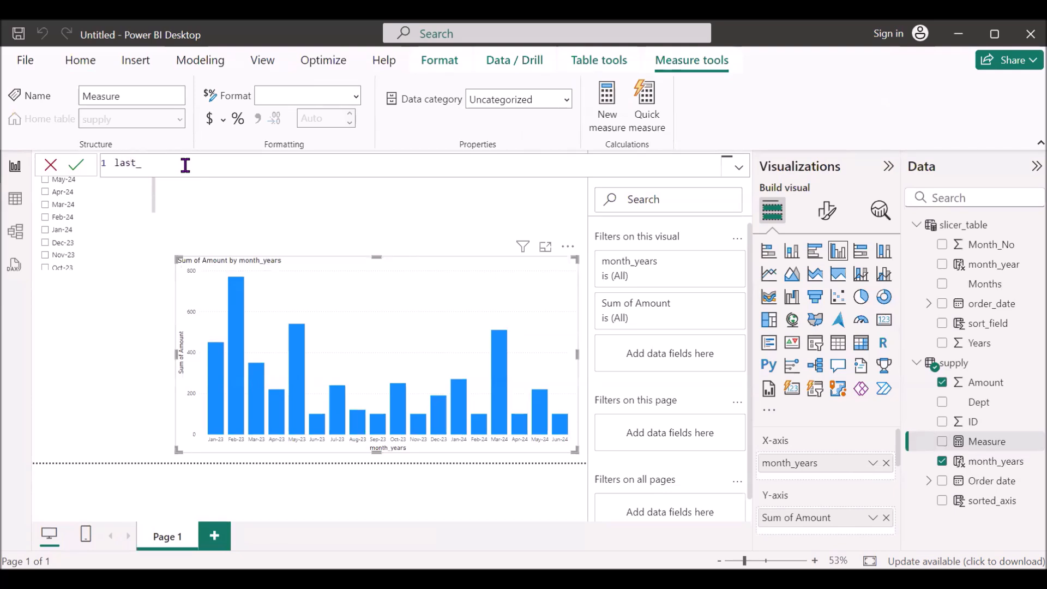
pyautogui.write('6_months')
pyautogui.write('=')
pyautogui.hotkey('shift', 'Return')
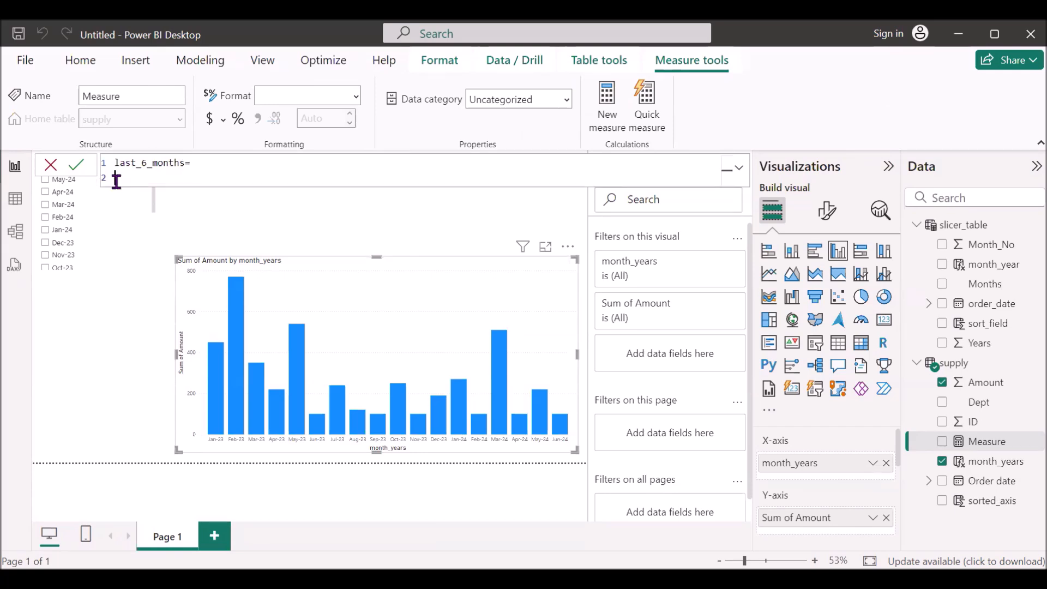
# Step: Declare the variable max_date=MAX(slicer_table[order_date]) in the last_6_months measure
pyautogui.write('v')
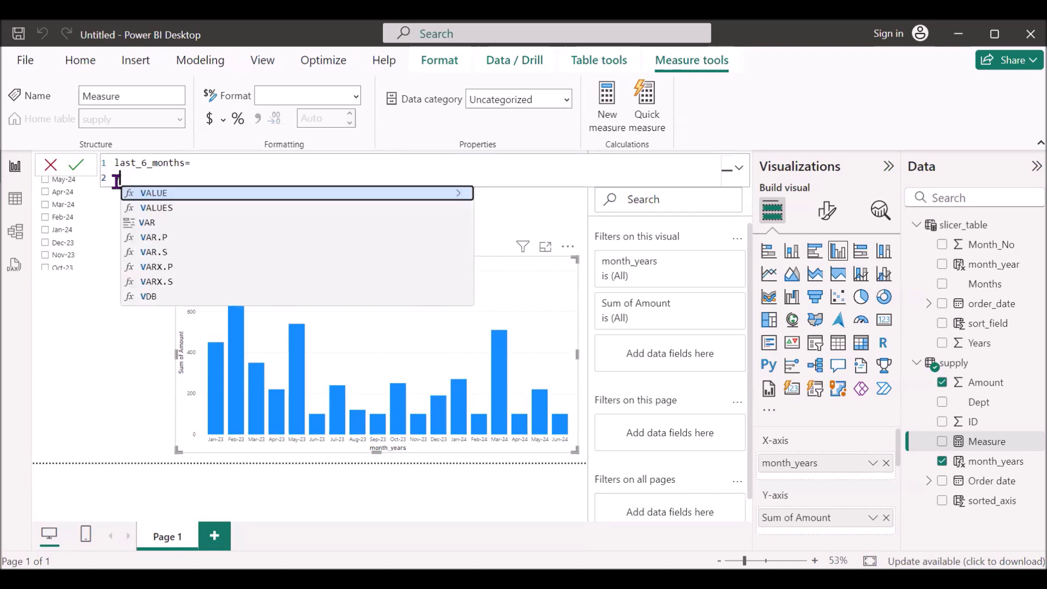
pyautogui.write('ar max-')
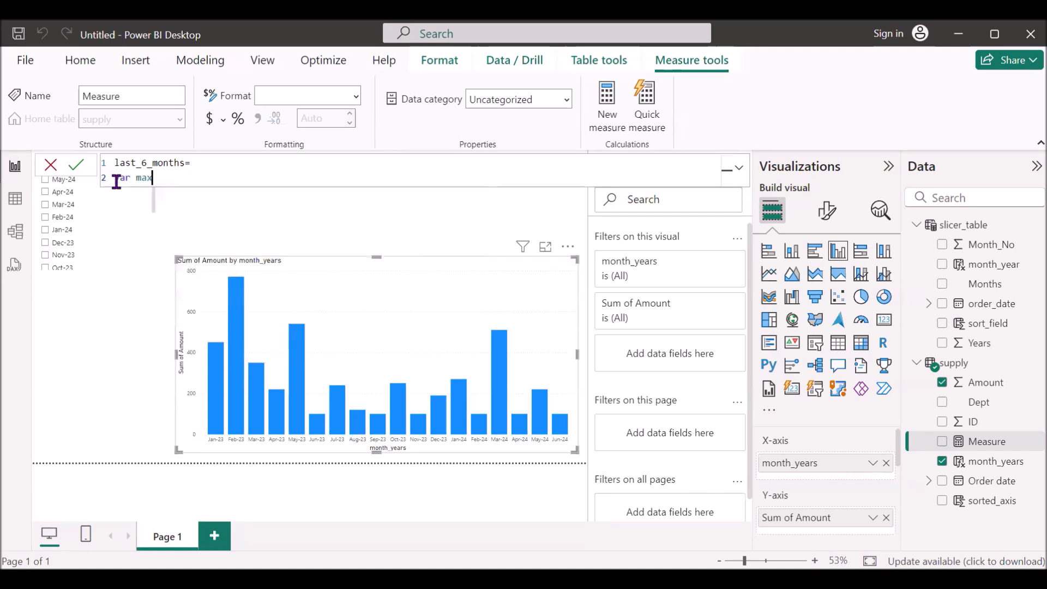
pyautogui.press('BackSpace')
pyautogui.press('BackSpace')
pyautogui.write('x_date=max')
pyautogui.press('Tab')
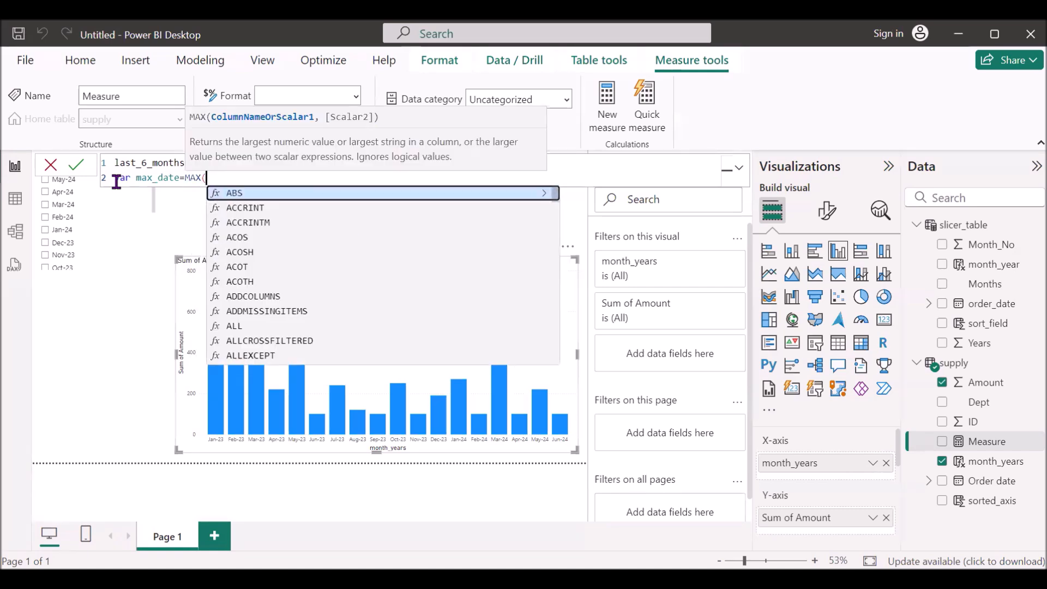
pyautogui.write('sli')
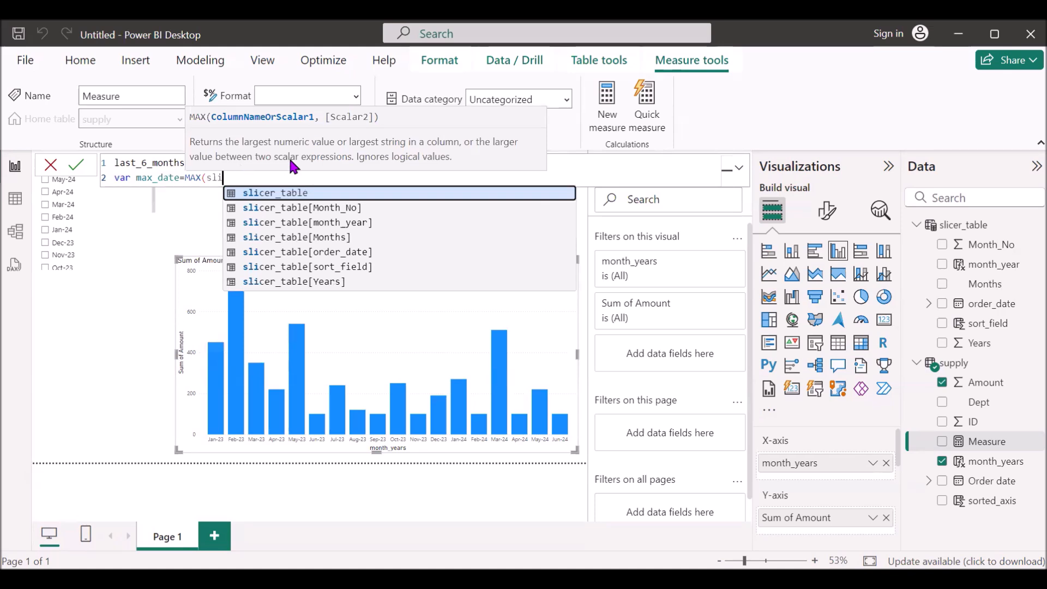
pyautogui.click(337, 253)
pyautogui.write(')')
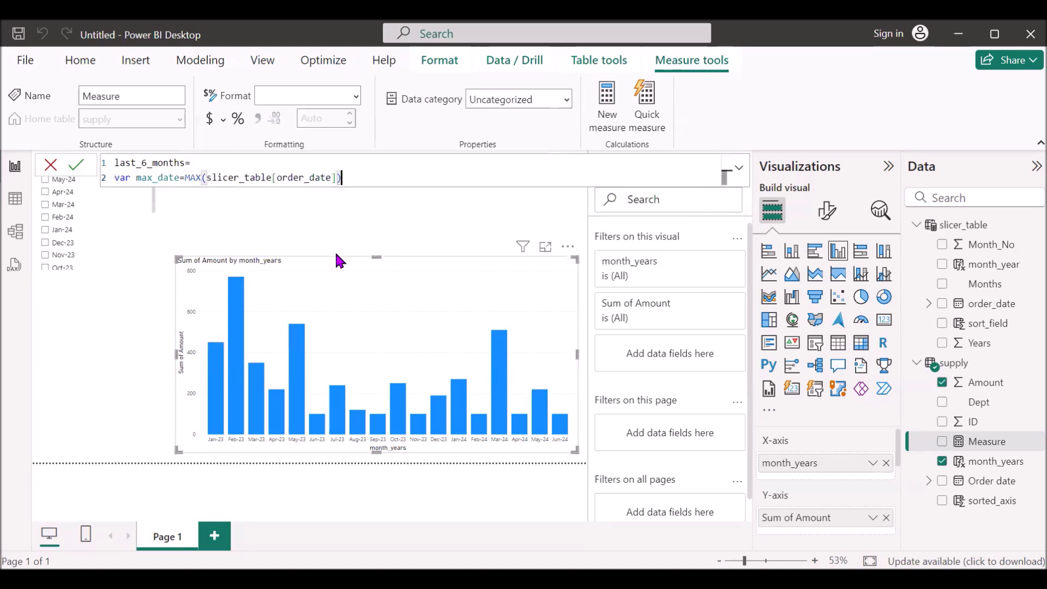
# Step: Start a min_date variable on a new line using DATE, with YEAR of max_date as its year argument
pyautogui.hotkey('shift', 'Return')
pyautogui.write('var')
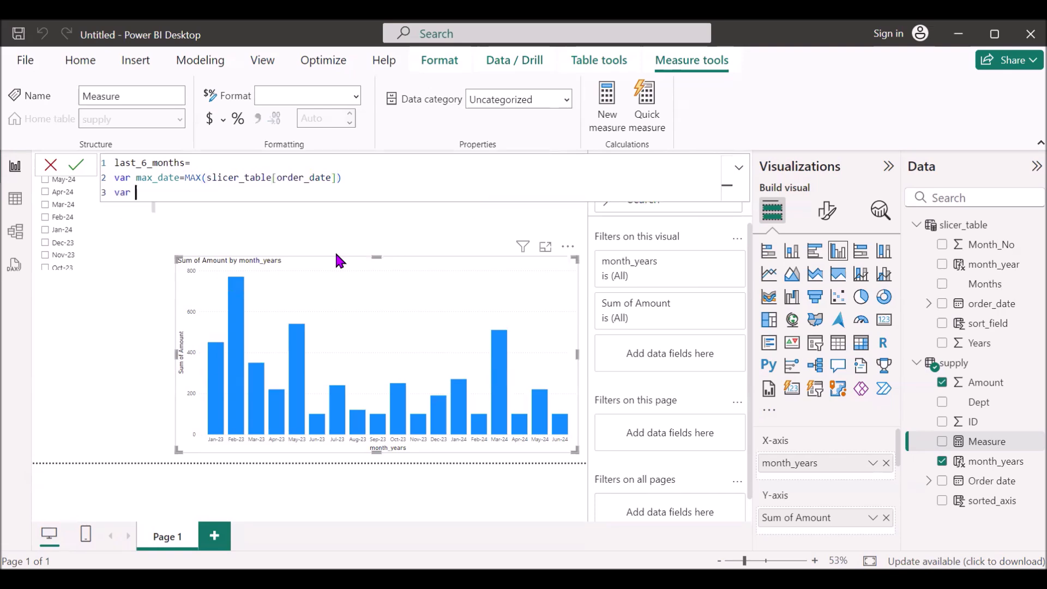
pyautogui.write(' min_date=c')
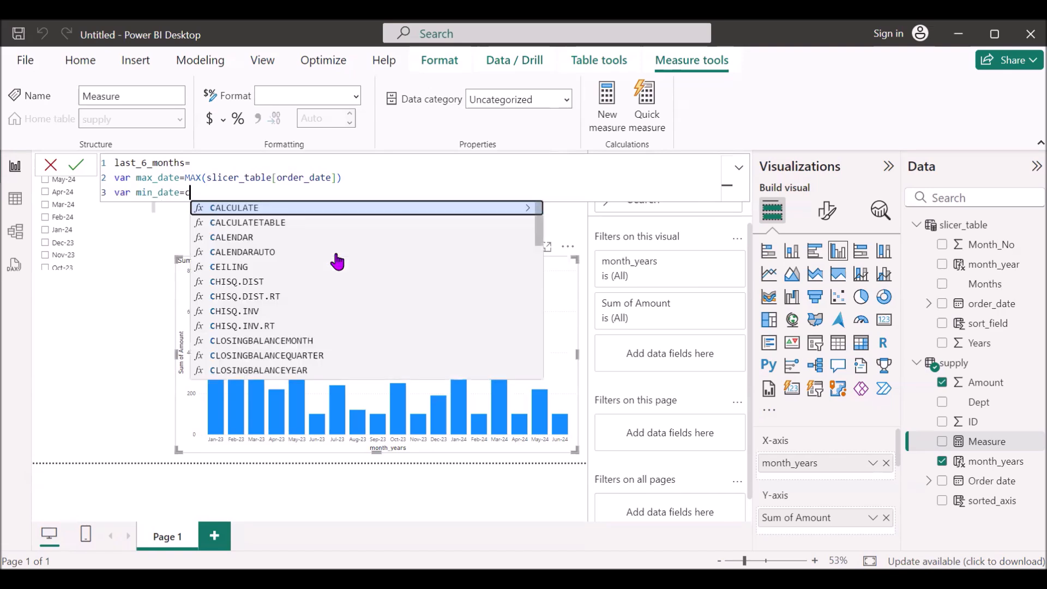
pyautogui.press('BackSpace')
pyautogui.write('dat')
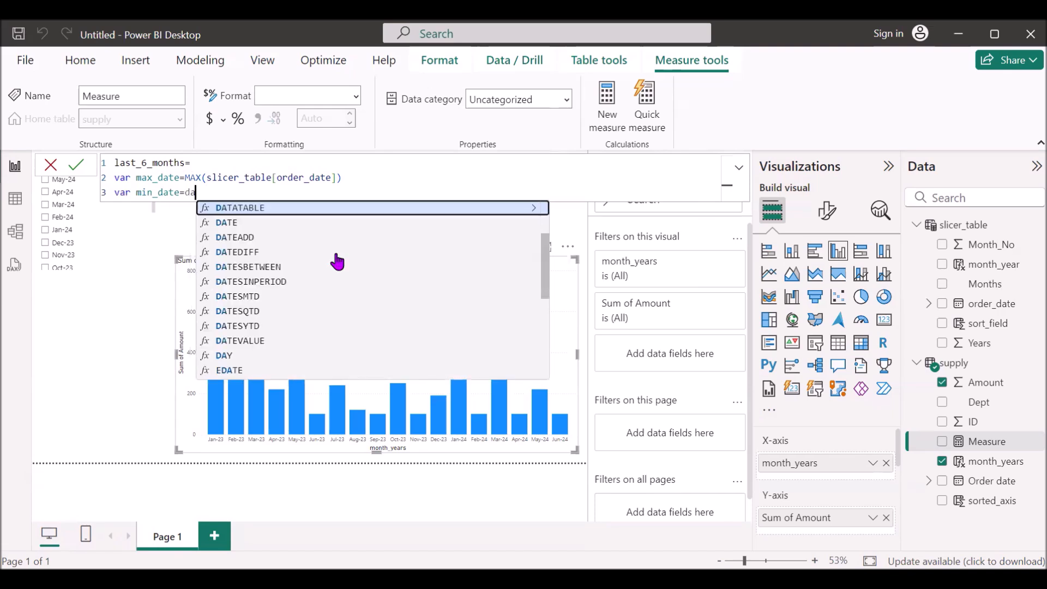
pyautogui.write('e')
pyautogui.press('Tab')
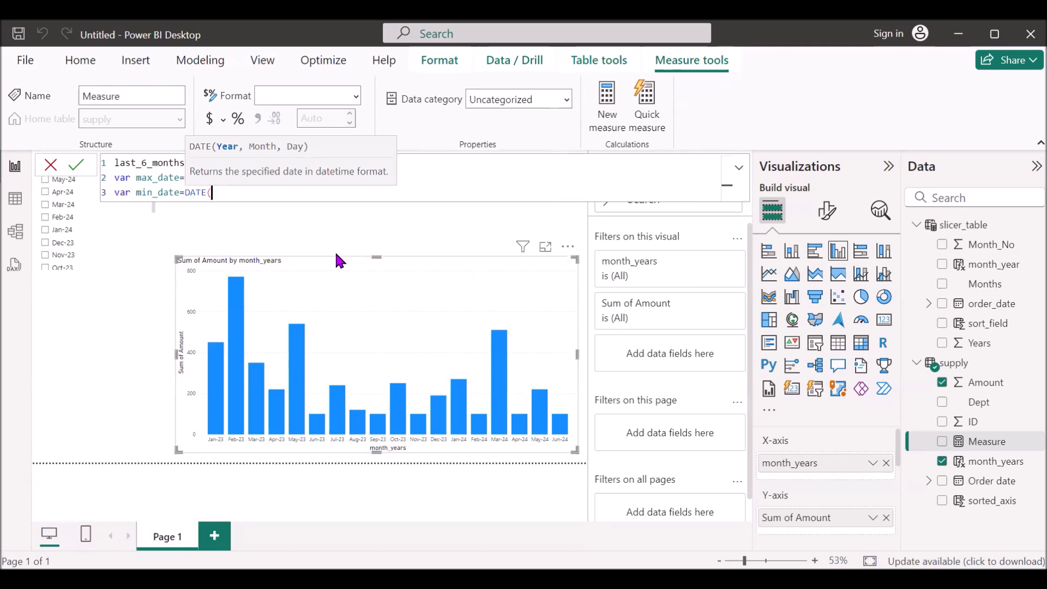
pyautogui.write('year')
pyautogui.press('Tab')
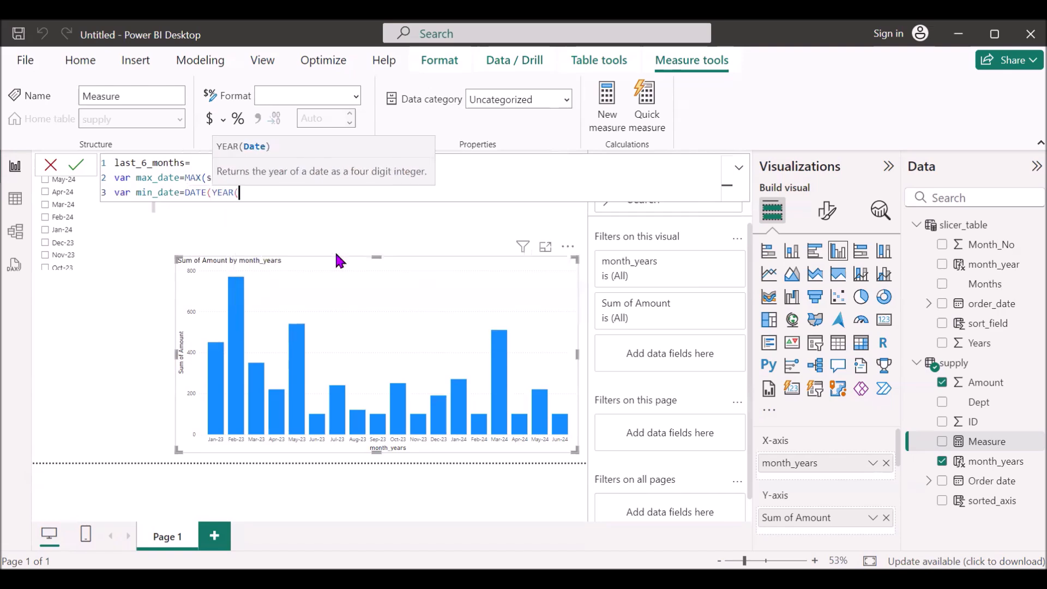
pyautogui.write('max')
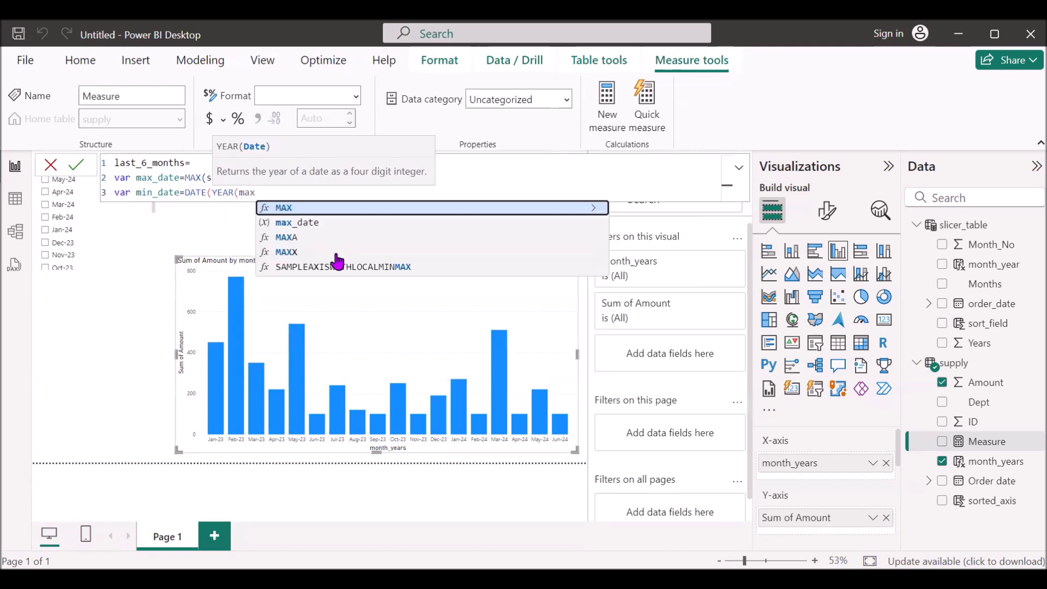
pyautogui.press('Down')
pyautogui.press('Tab')
# Step: Complete the min_date DATE function with MONTH(max_date)-5 as the month and 01 as the day
pyautogui.write('),mon')
pyautogui.press('Tab')
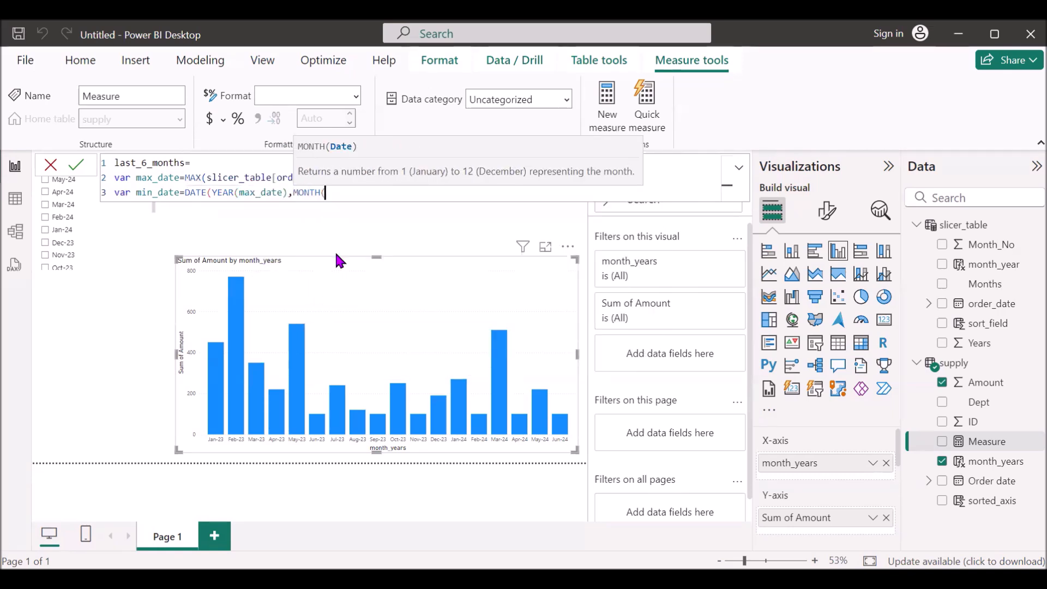
pyautogui.write('max')
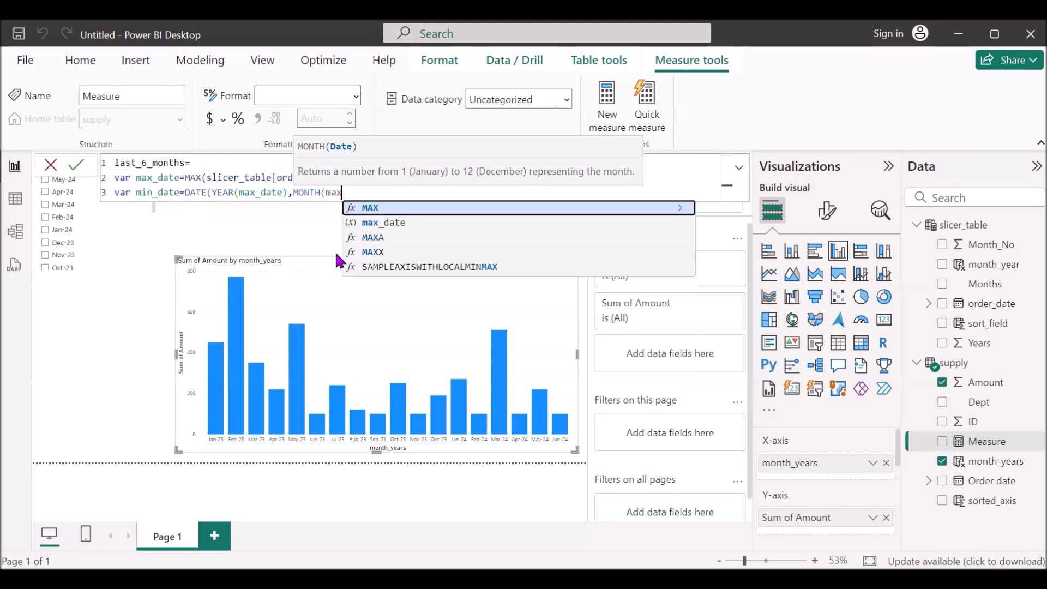
pyautogui.press('Down')
pyautogui.press('Tab')
pyautogui.write(')')
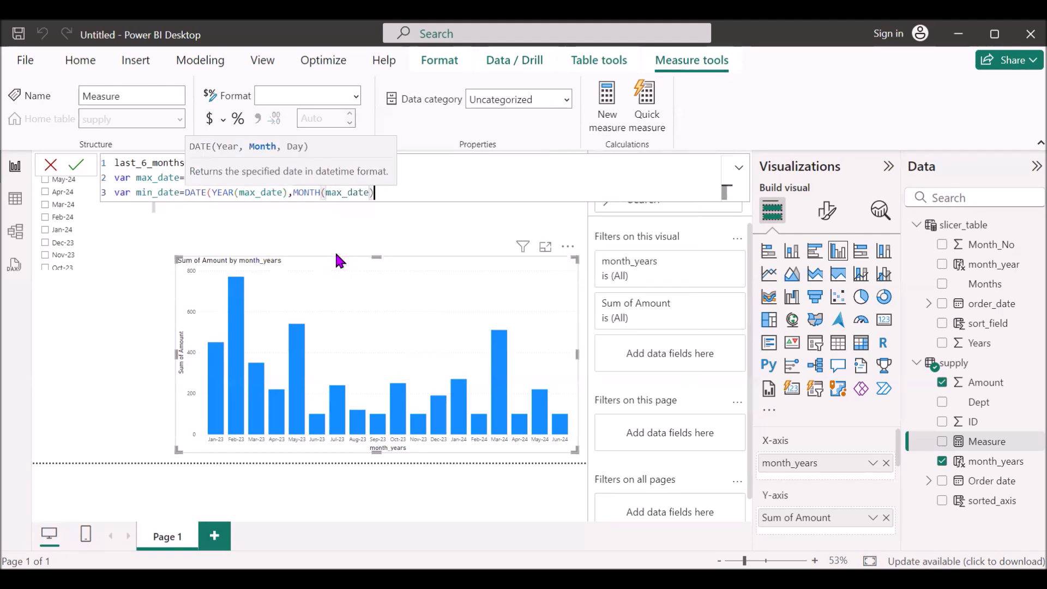
pyautogui.write('-5,')
pyautogui.write('01)')
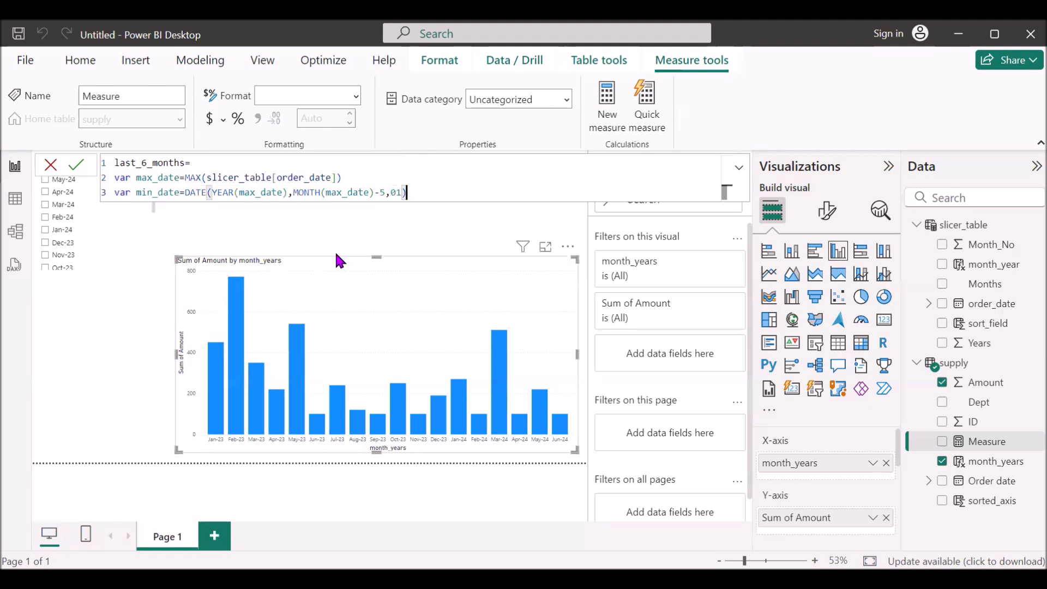
# Step: Add a RETURN line below the variables in the measure and open a new line after it
pyautogui.hotkey('shift', 'Return')
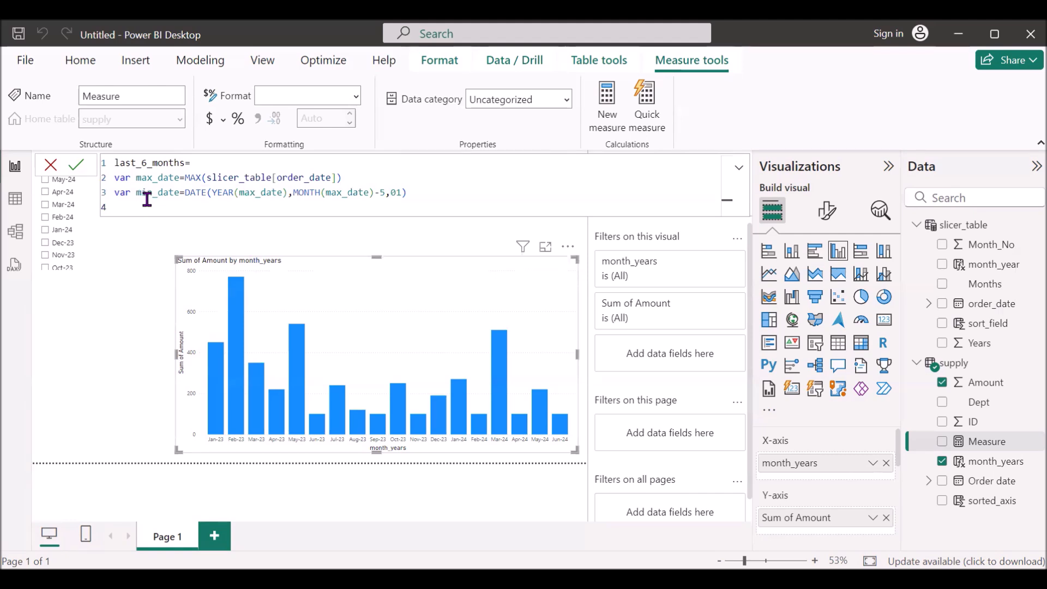
pyautogui.write('RETURN')
pyautogui.press('Return')
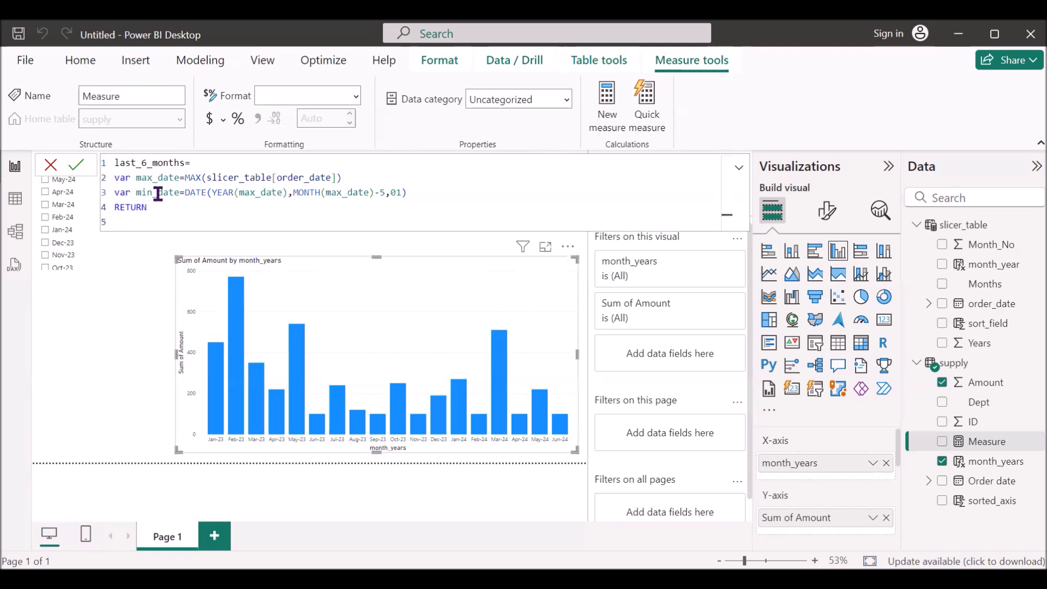
# Step: Start the measure's return expression with CALCULATE, using SUM(supply[Amount]) as its expression
pyautogui.write('calc')
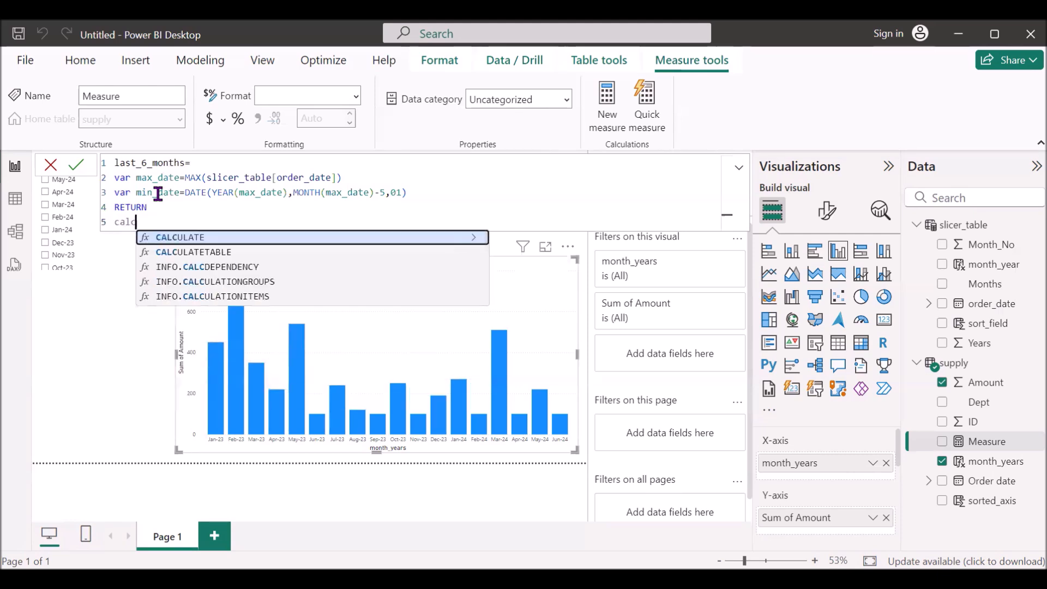
pyautogui.press('Tab')
pyautogui.write('(sum')
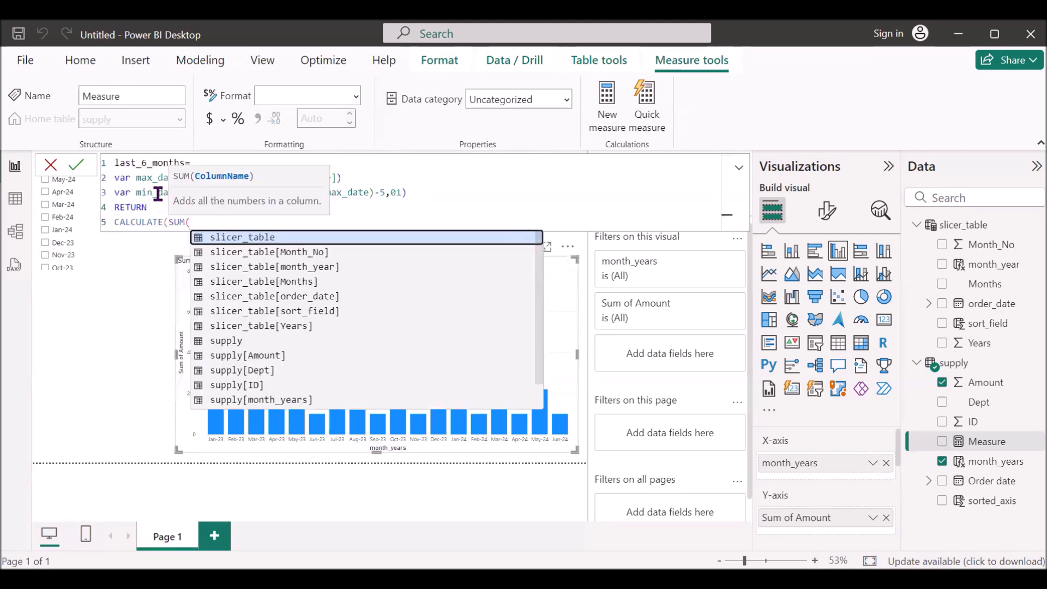
pyautogui.press('Down')
pyautogui.press('Down')
pyautogui.press('Down')
pyautogui.press('Down')
pyautogui.press('Down')
pyautogui.press('Down')
pyautogui.press('Down')
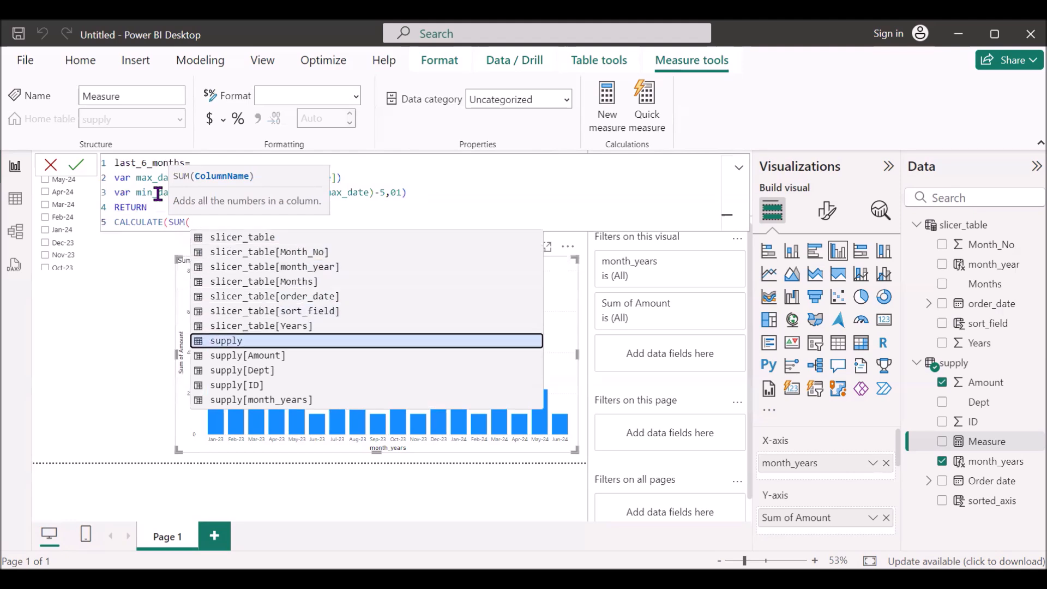
pyautogui.press('Down')
pyautogui.press('Tab')
pyautogui.write(')')
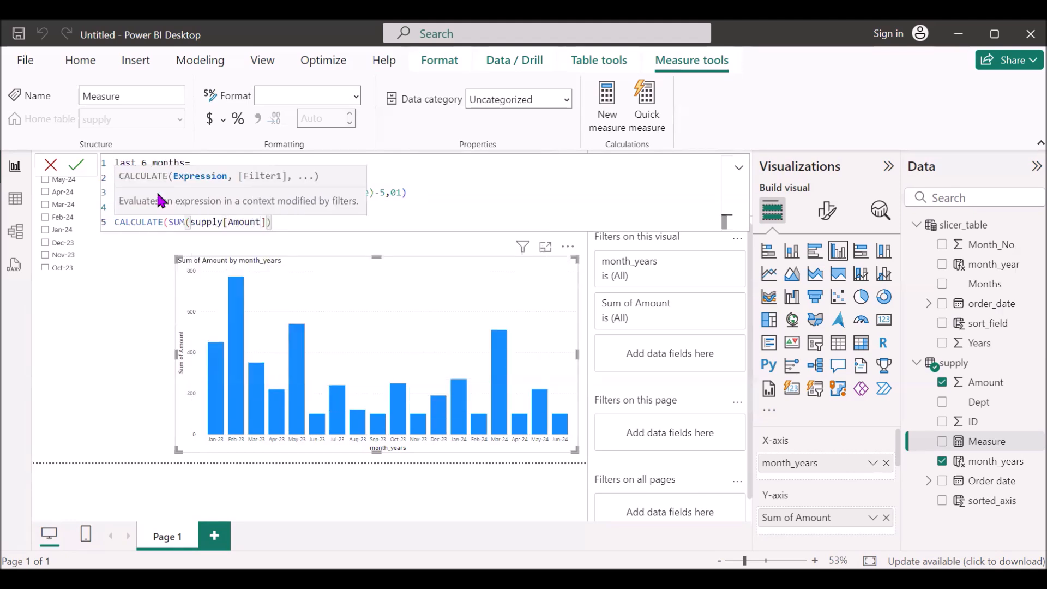
# Step: Add a FILTER function over the supply table as the filter argument of CALCULATE
pyautogui.write(',FILTER(')
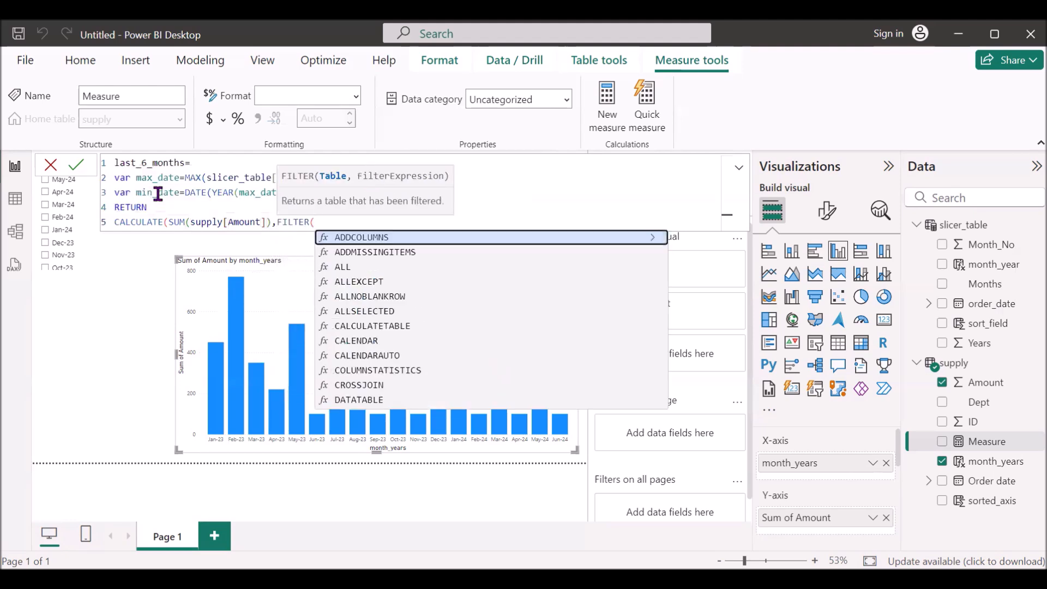
pyautogui.write('supp')
pyautogui.press('Tab')
pyautogui.write(',')
# Step: Enter supply[Order date]>=min_date as the first condition of the FILTER function
pyautogui.write('supply,su')
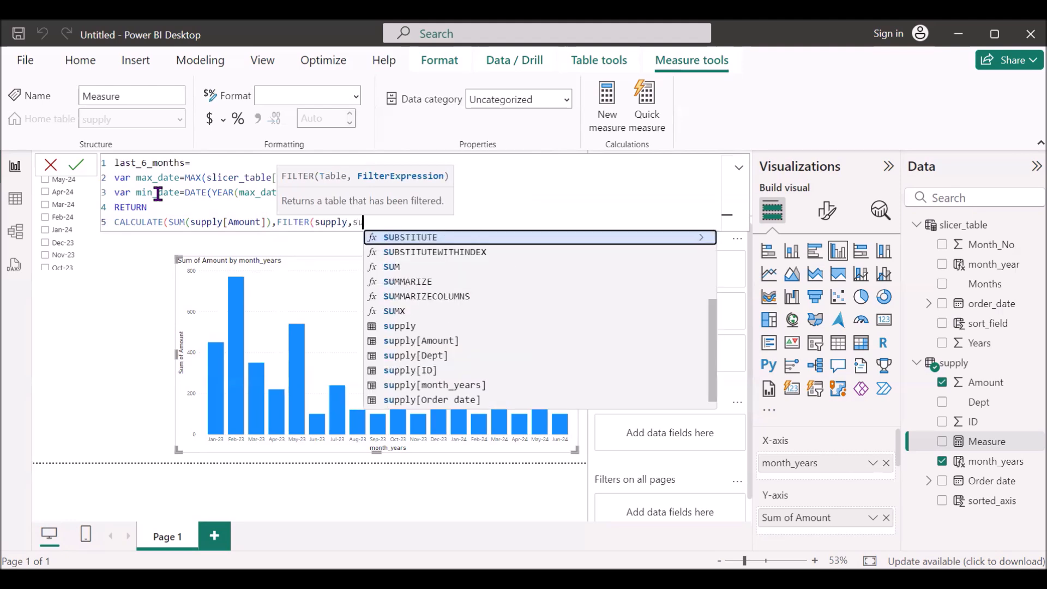
pyautogui.press('Down')
pyautogui.press('Down')
pyautogui.press('Down')
pyautogui.press('Down')
pyautogui.press('Down')
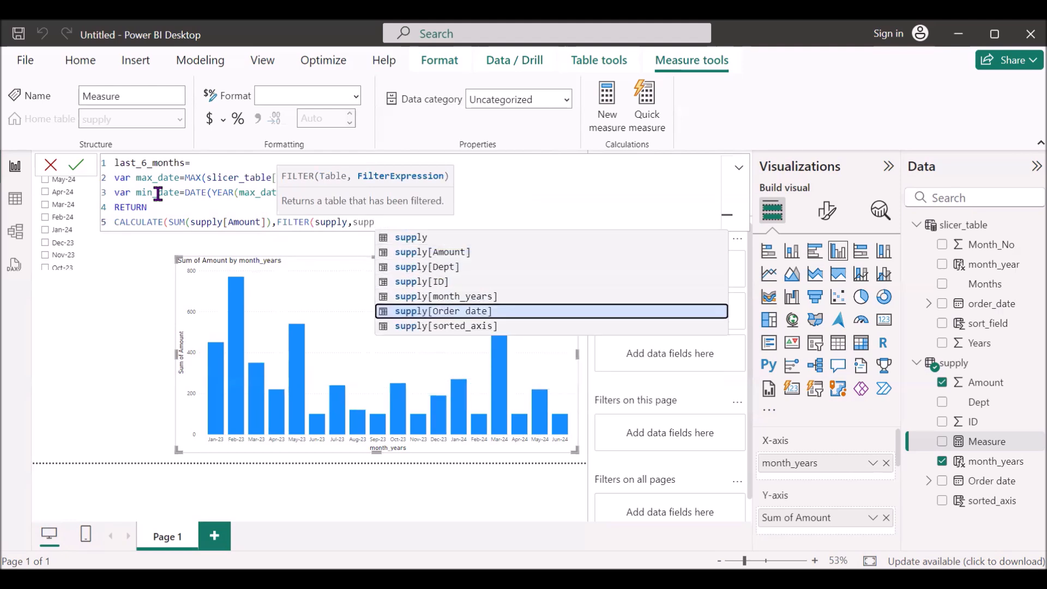
pyautogui.press('Tab')
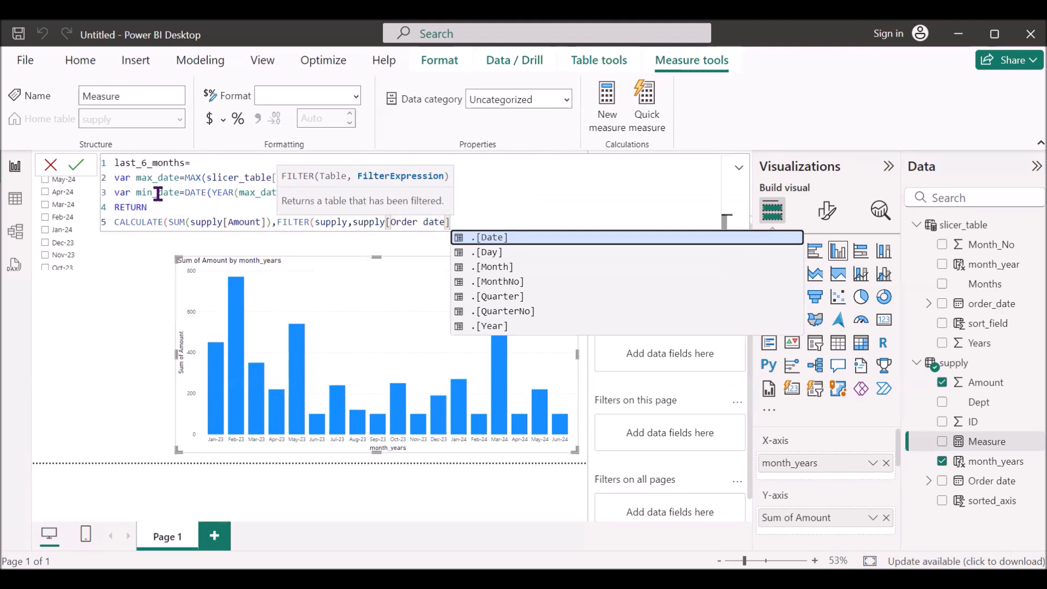
pyautogui.write('>=')
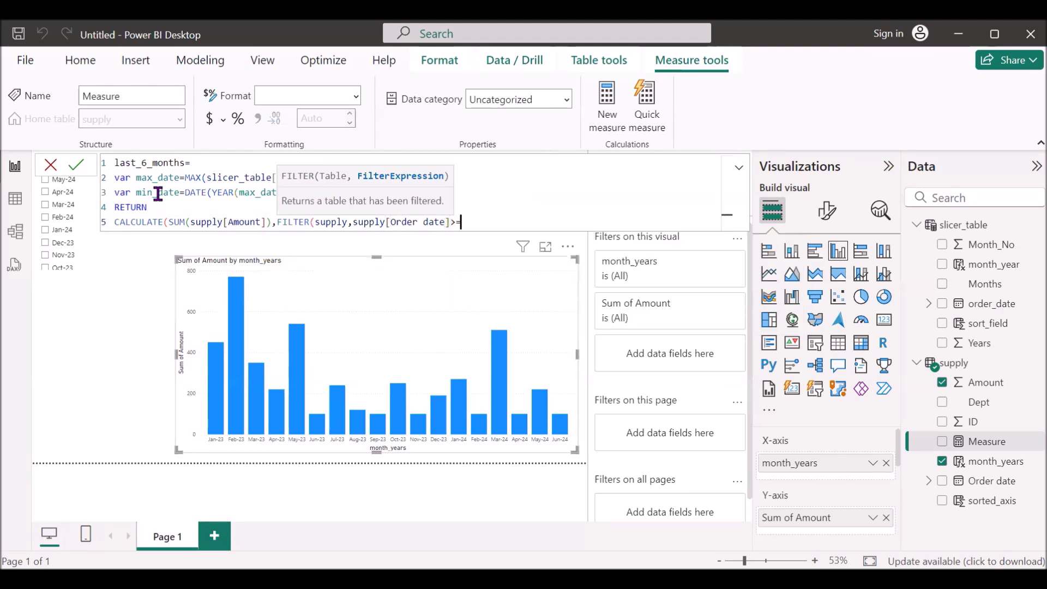
pyautogui.write('min')
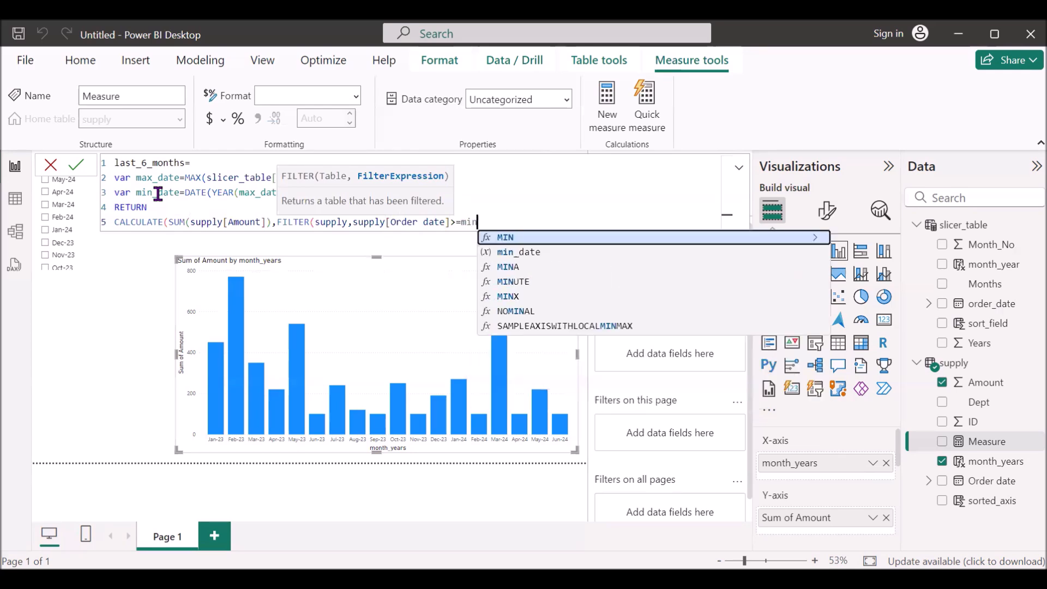
pyautogui.press('Down')
pyautogui.press('Tab')
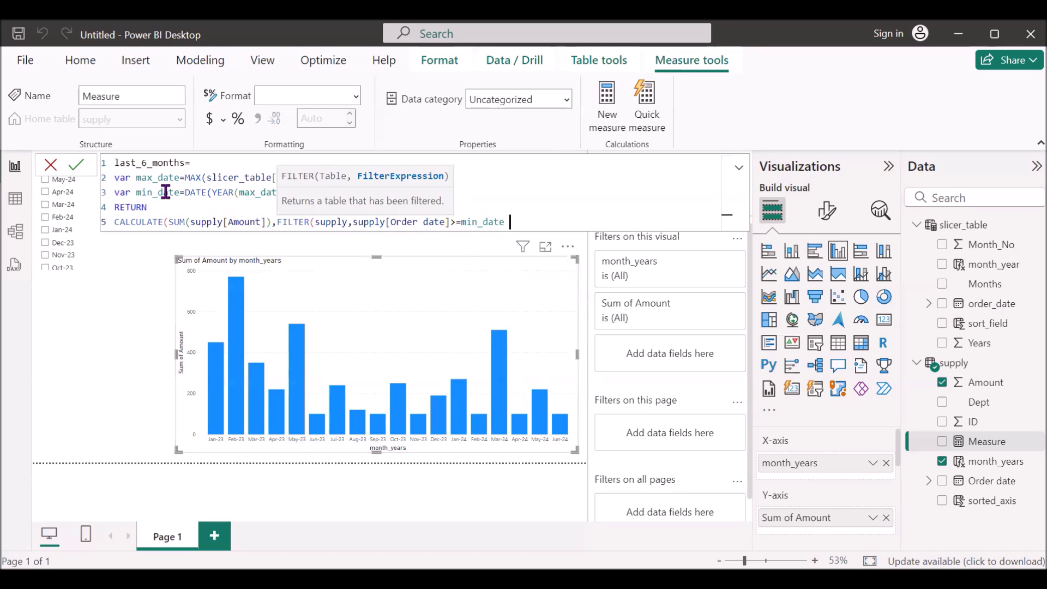
# Step: Add the second condition && supply[Order date]<=max_date and close both the FILTER and CALCULATE functions
pyautogui.write('&&')
pyautogui.write(' supp')
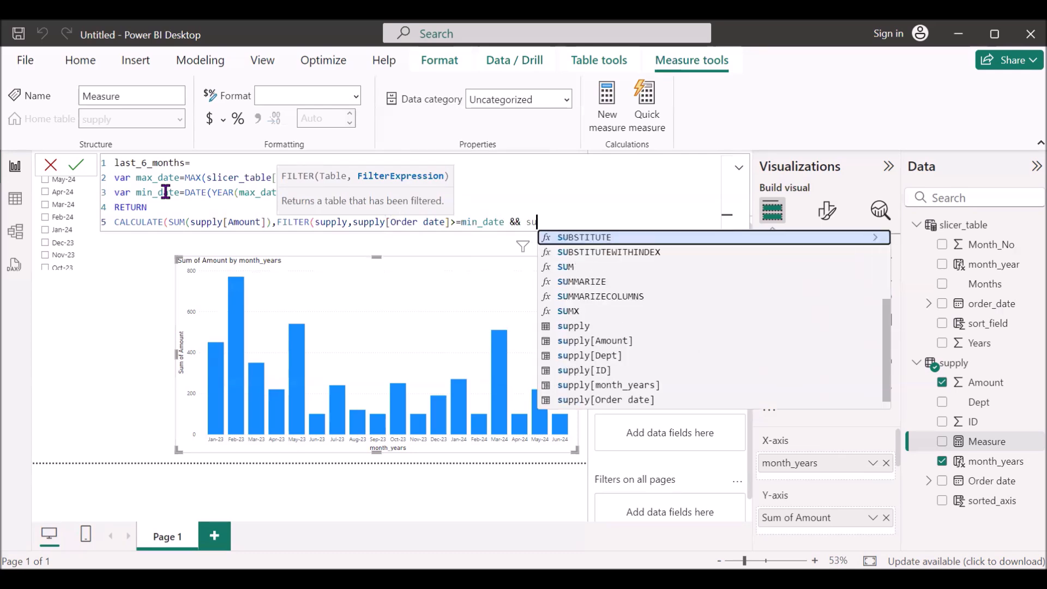
pyautogui.press('Down')
pyautogui.press('Down')
pyautogui.press('Down')
pyautogui.press('Down')
pyautogui.press('Down')
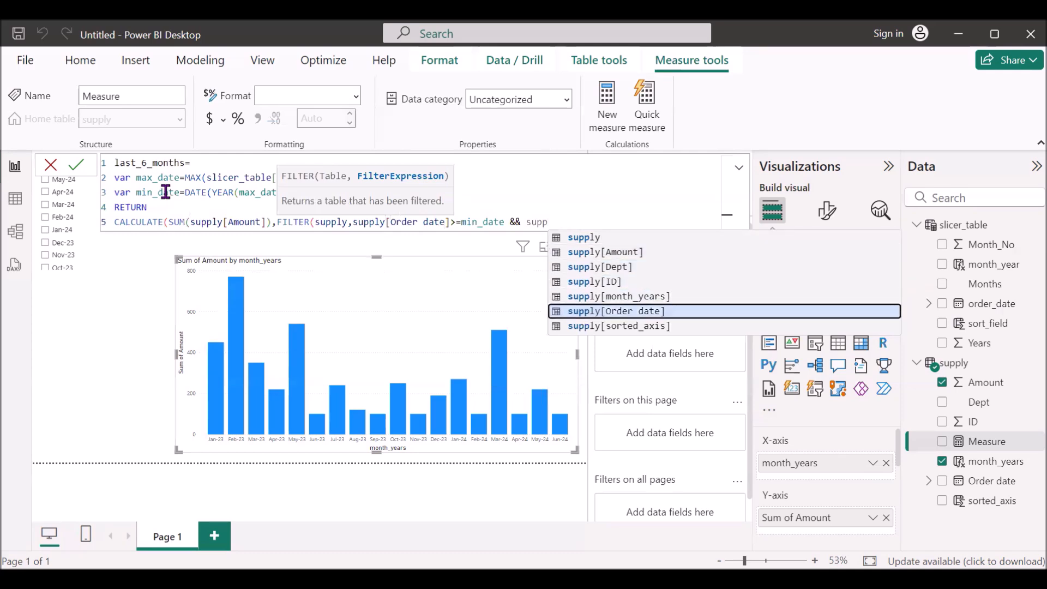
pyautogui.press('Tab')
pyautogui.write('<')
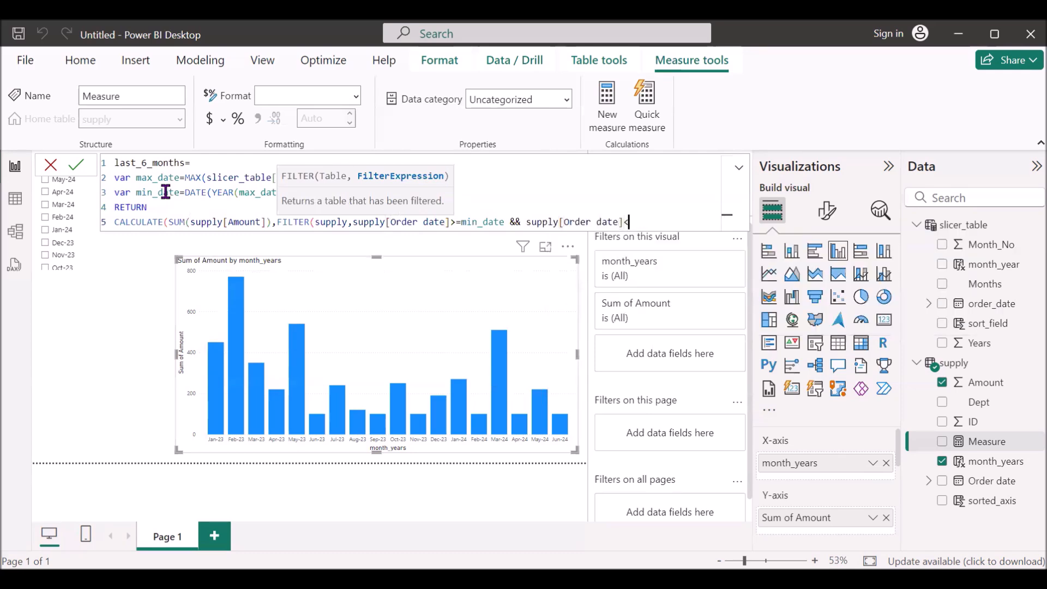
pyautogui.write('=')
pyautogui.write('max')
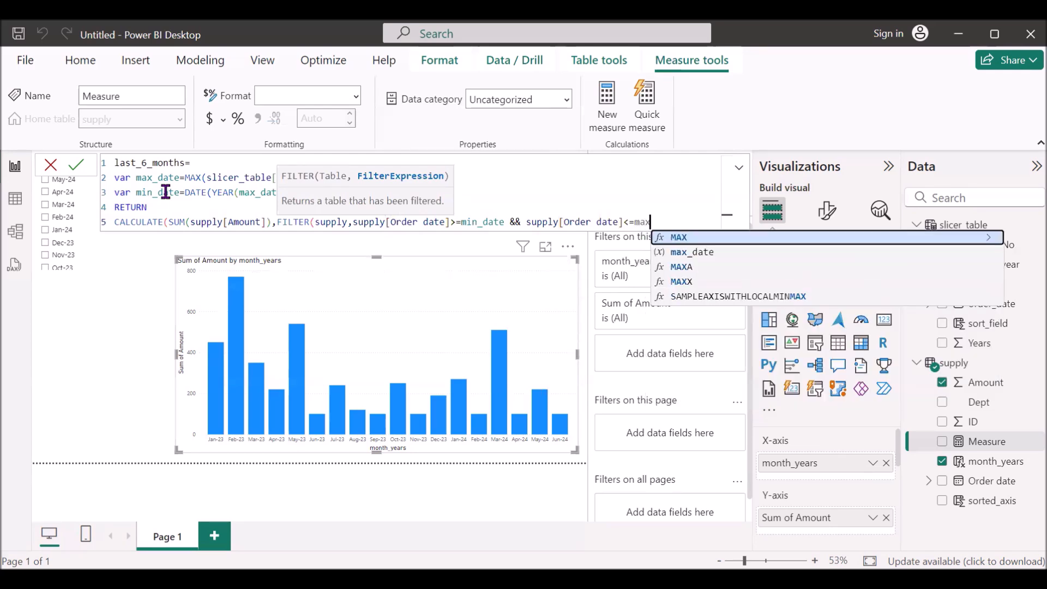
pyautogui.press('Down')
pyautogui.press('Tab')
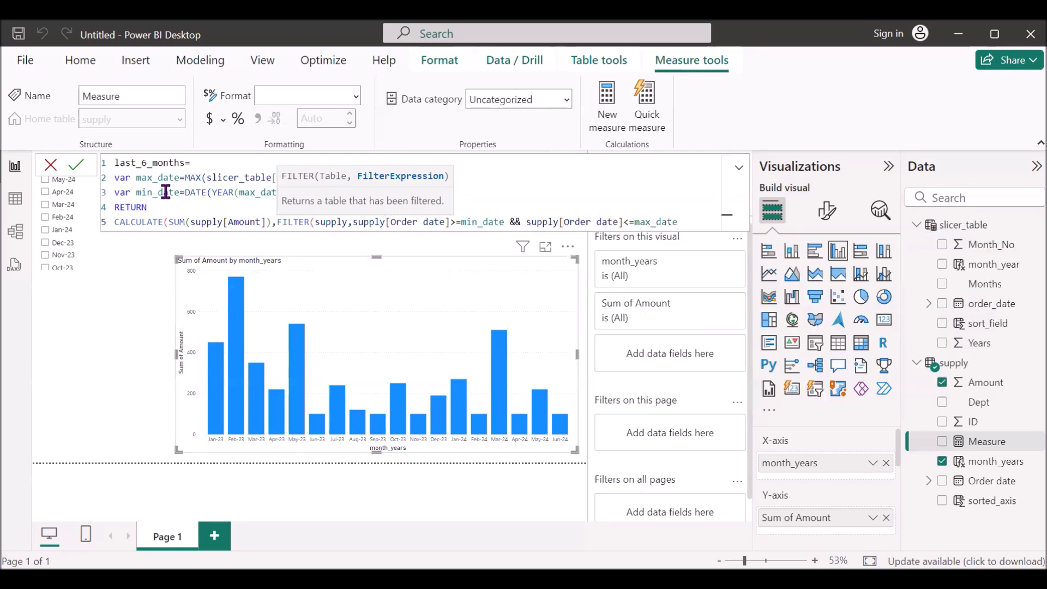
pyautogui.write('))')
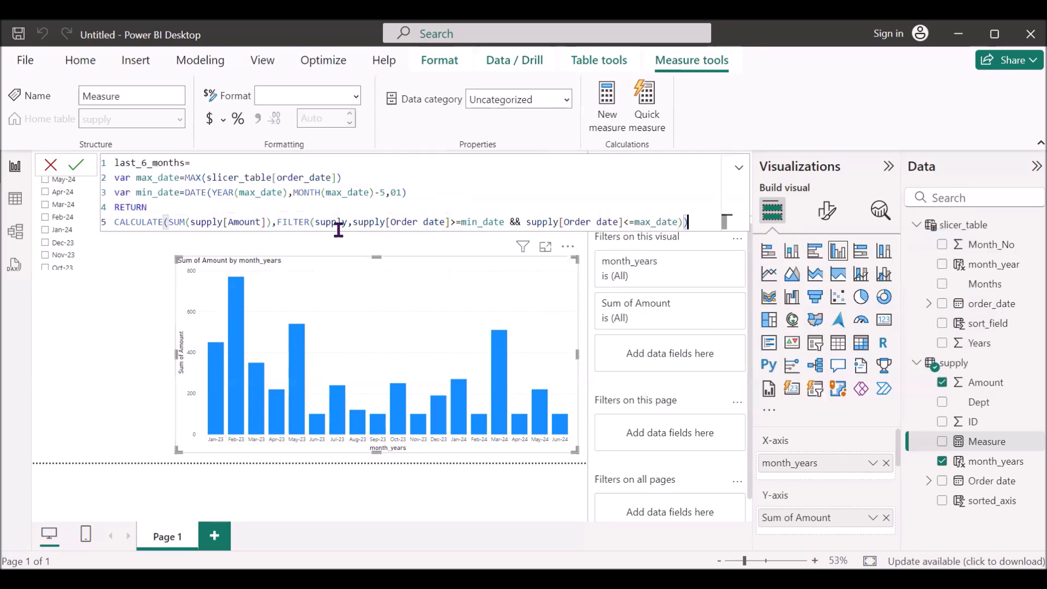
# Step: Check the min_date and max_date references in the last_6_months formula against their declarations and commit the measure
pyautogui.doubleClick(479, 222)
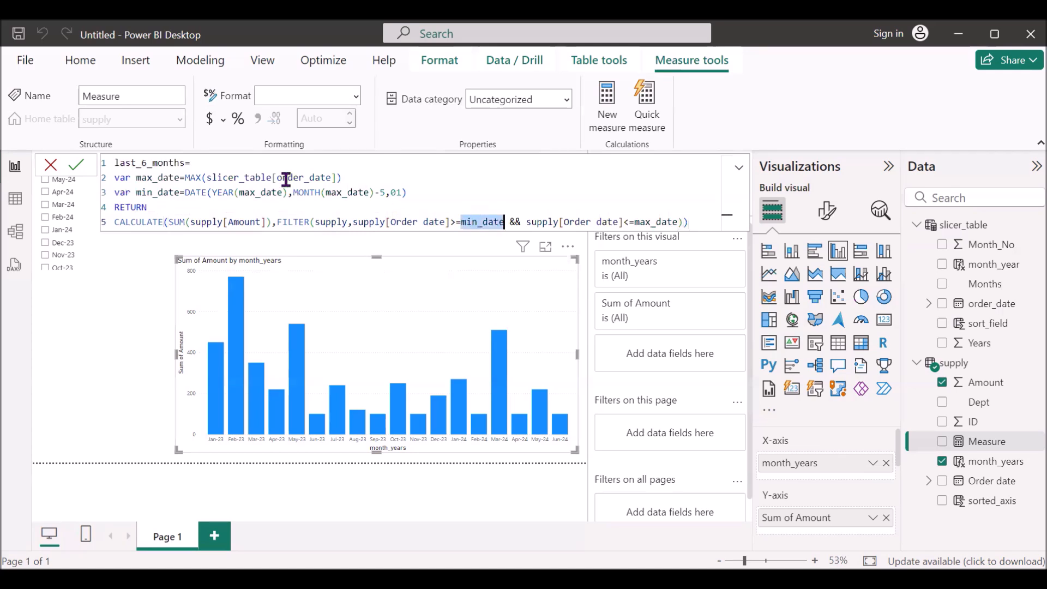
pyautogui.doubleClick(166, 192)
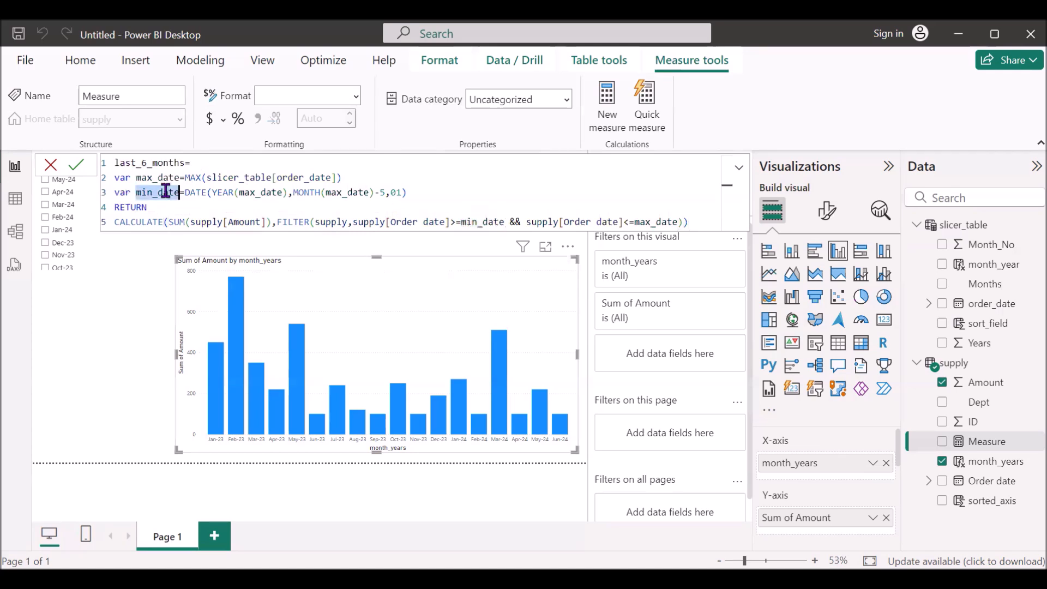
pyautogui.doubleClick(639, 221)
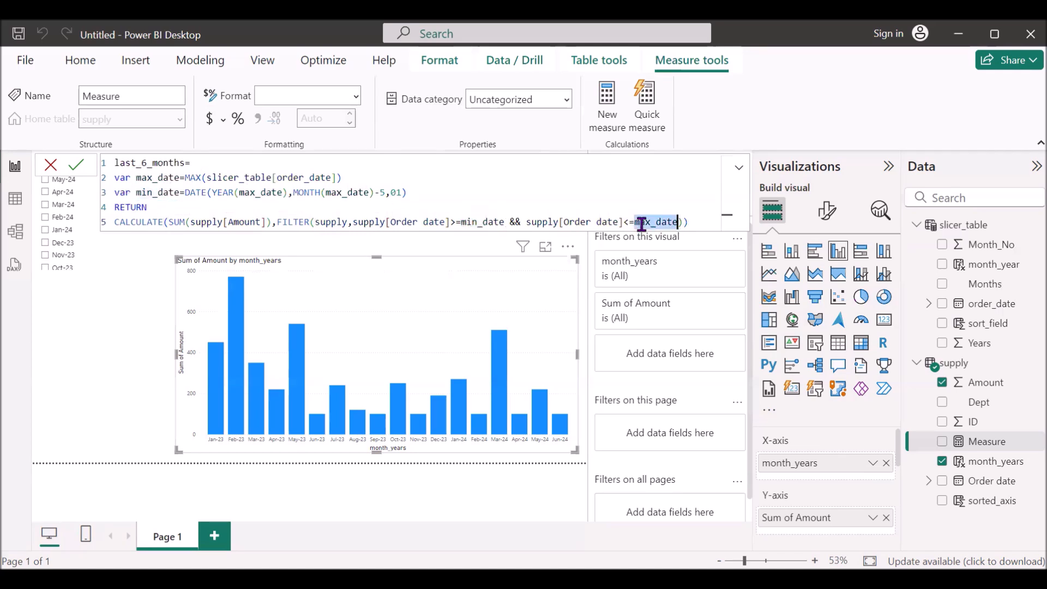
pyautogui.doubleClick(154, 178)
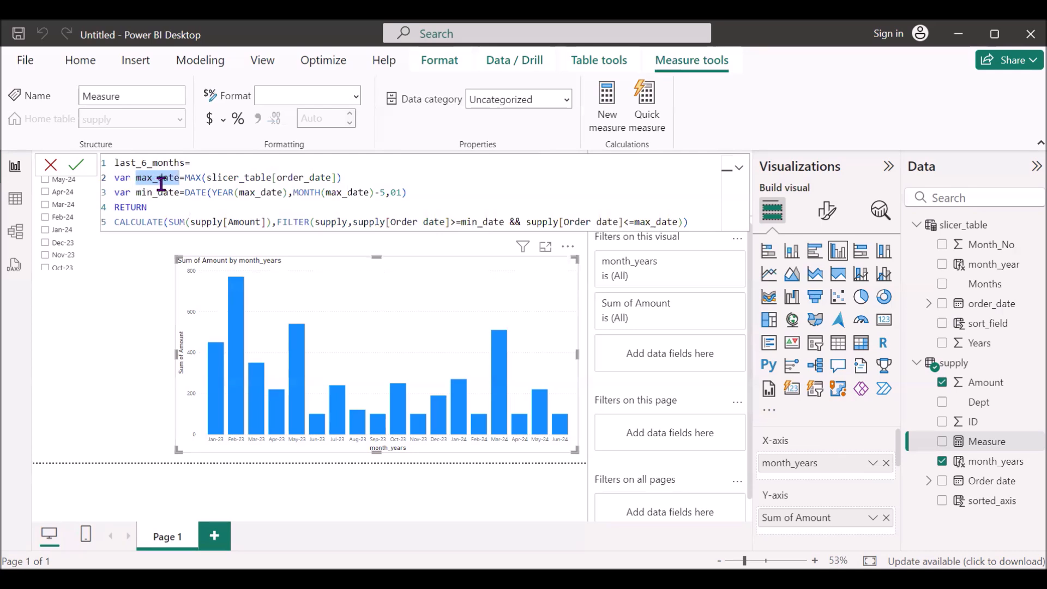
pyautogui.click(161, 182)
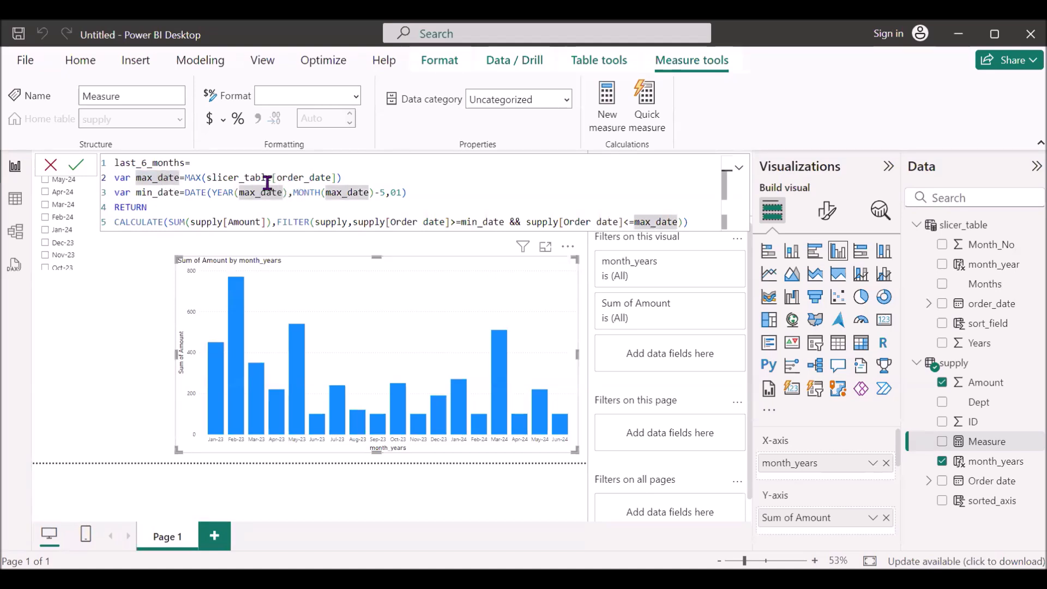
pyautogui.click(288, 178)
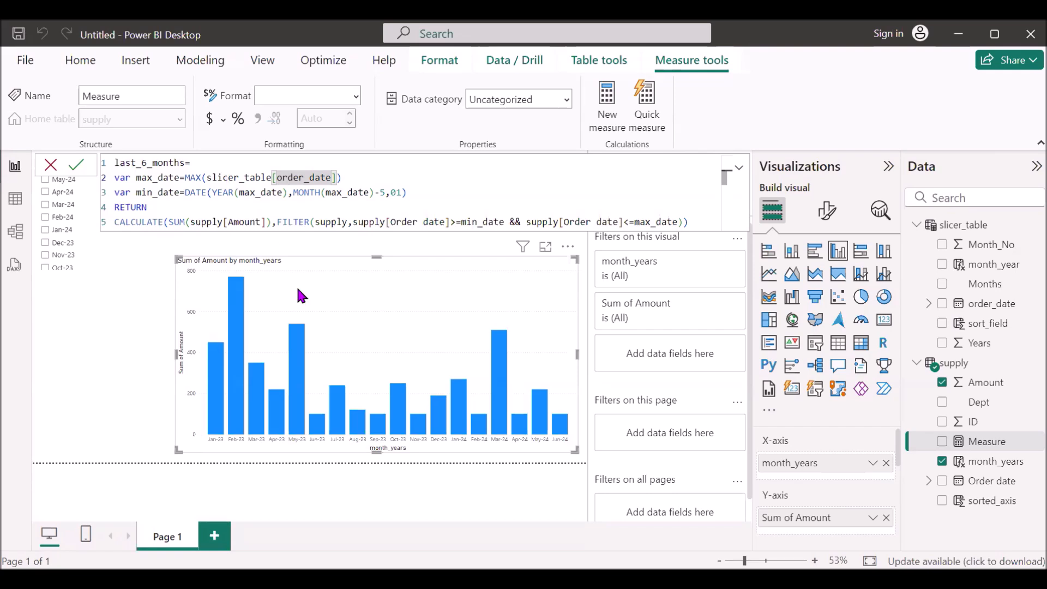
pyautogui.doubleClick(155, 193)
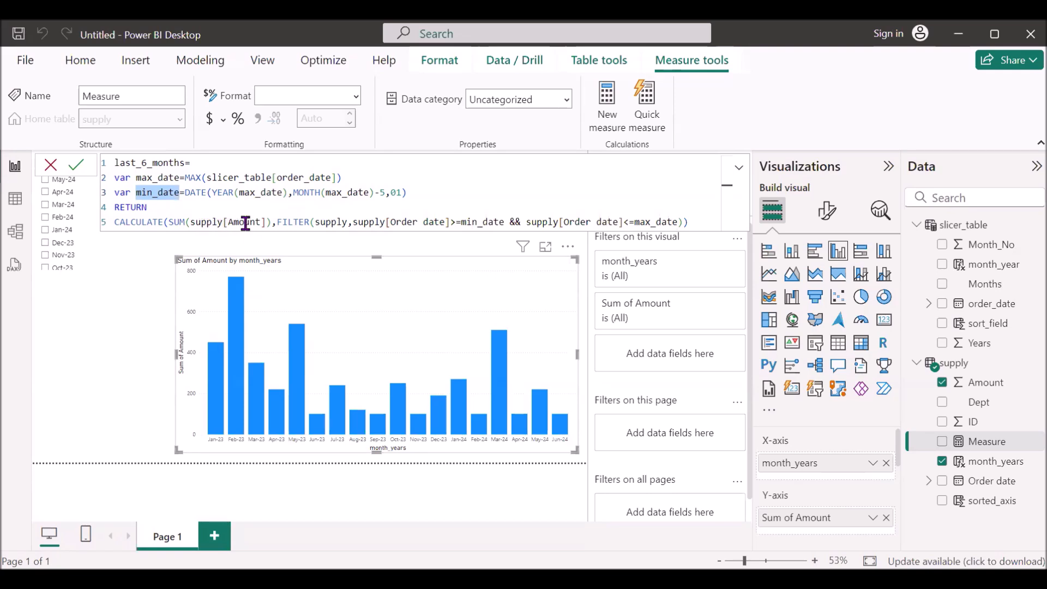
pyautogui.press('Return')
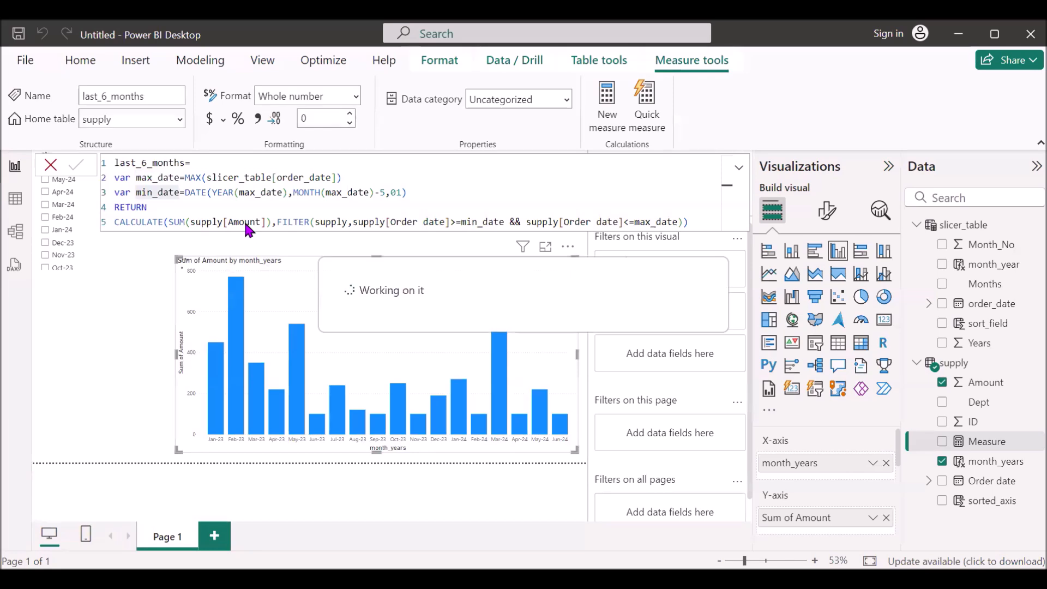
pyautogui.click(126, 333)
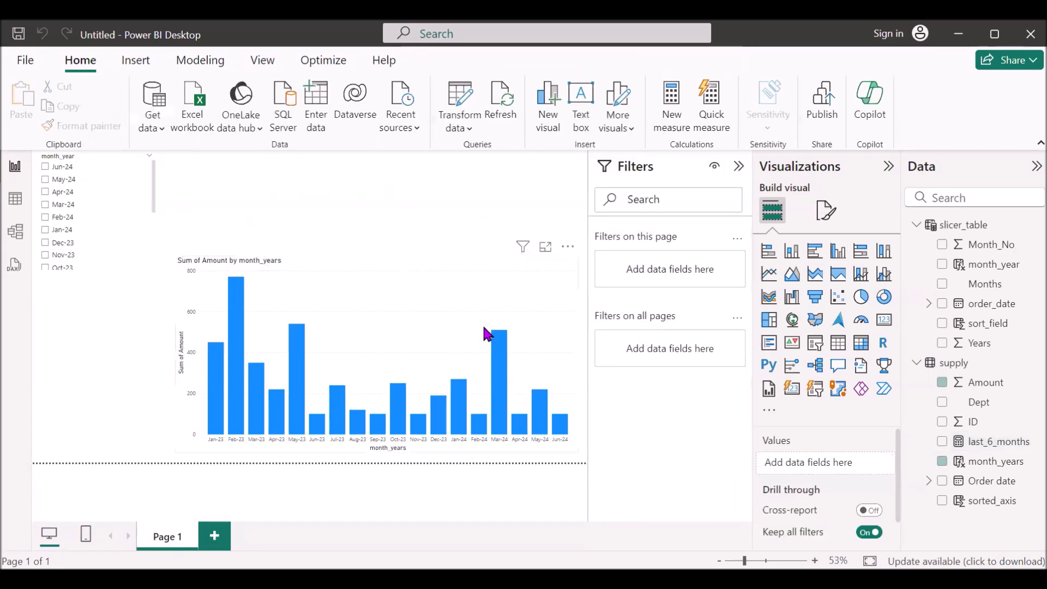
# Step: Replace Sum of Amount with the last_6_months measure on the column chart's Y-axis and select Feb-24 in the month_year slicer
pyautogui.click(438, 320)
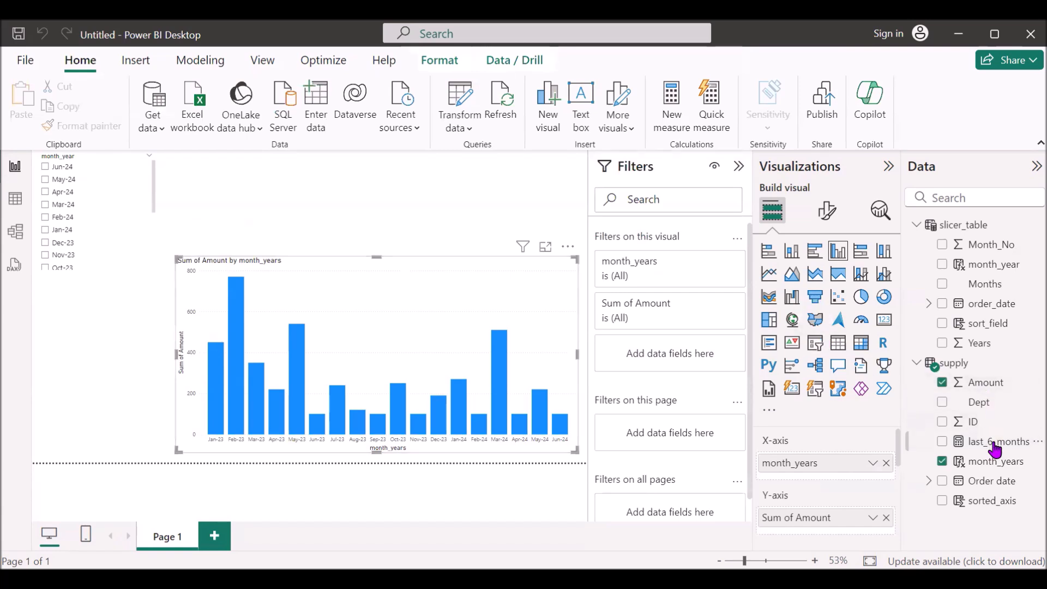
pyautogui.moveTo(980, 448); pyautogui.dragTo(838, 515)
pyautogui.moveTo(839, 521); pyautogui.dragTo(835, 511)
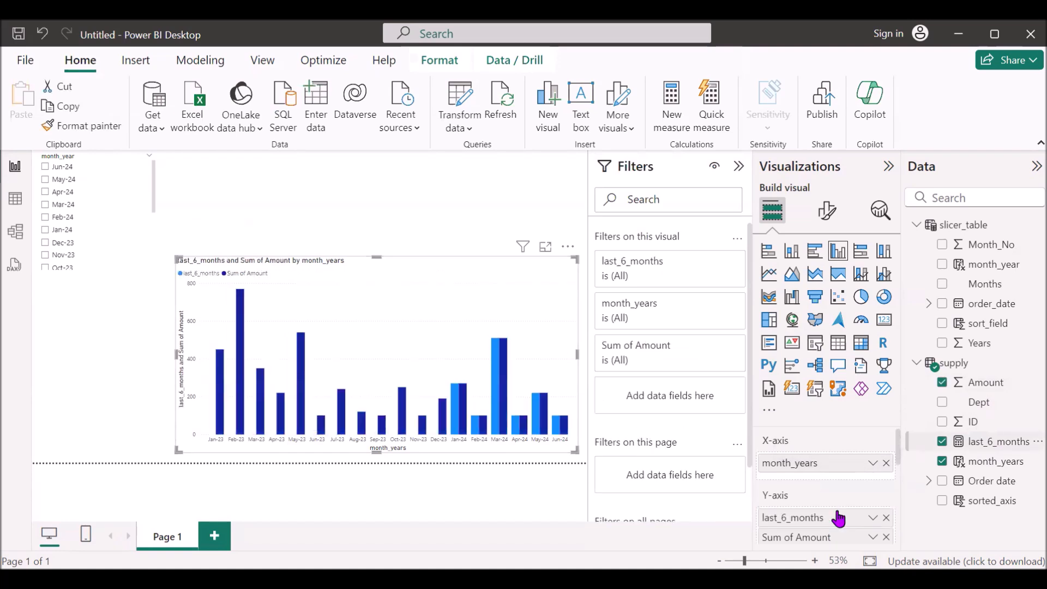
pyautogui.click(885, 538)
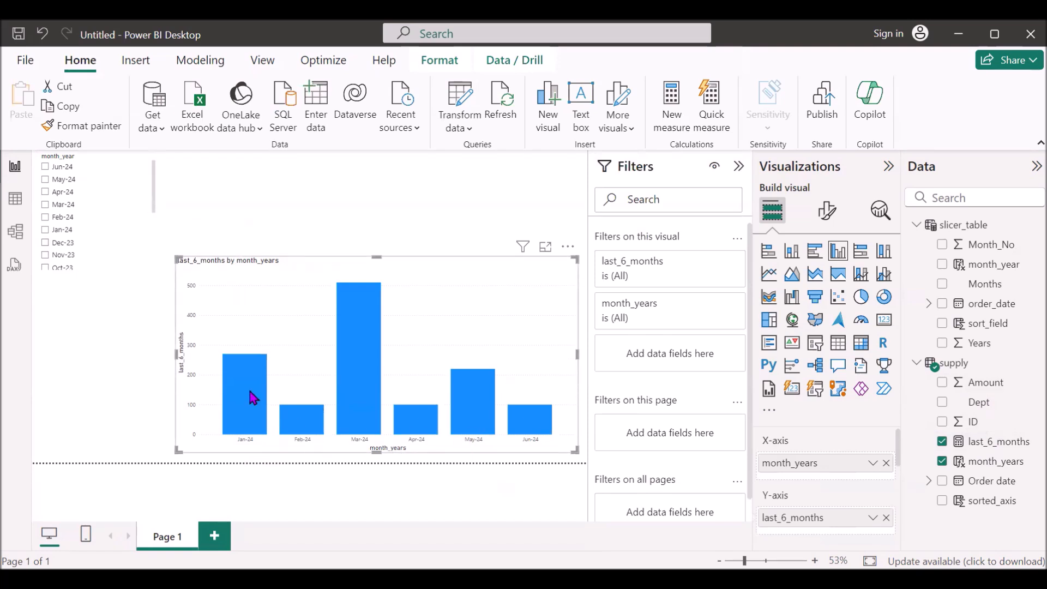
pyautogui.click(45, 217)
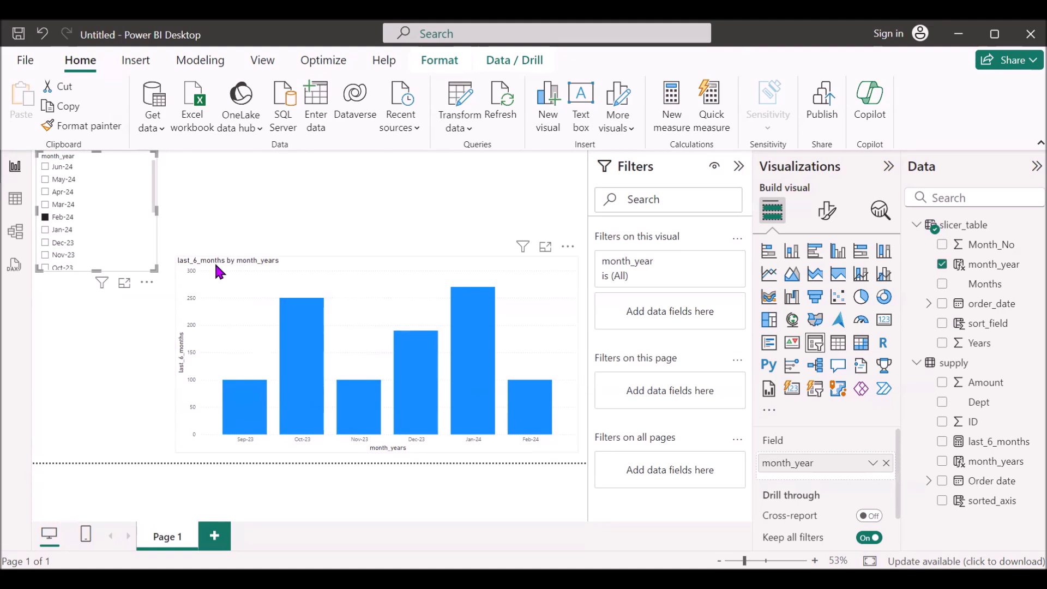
# Step: Clear the existing title text in the column chart's formatting options
pyautogui.click(382, 278)
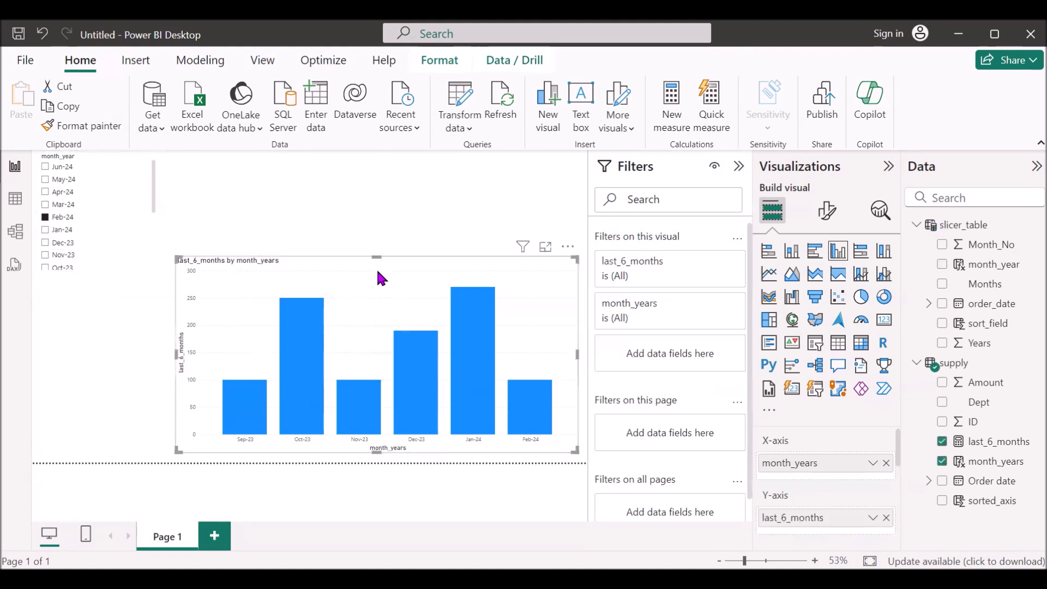
pyautogui.click(825, 211)
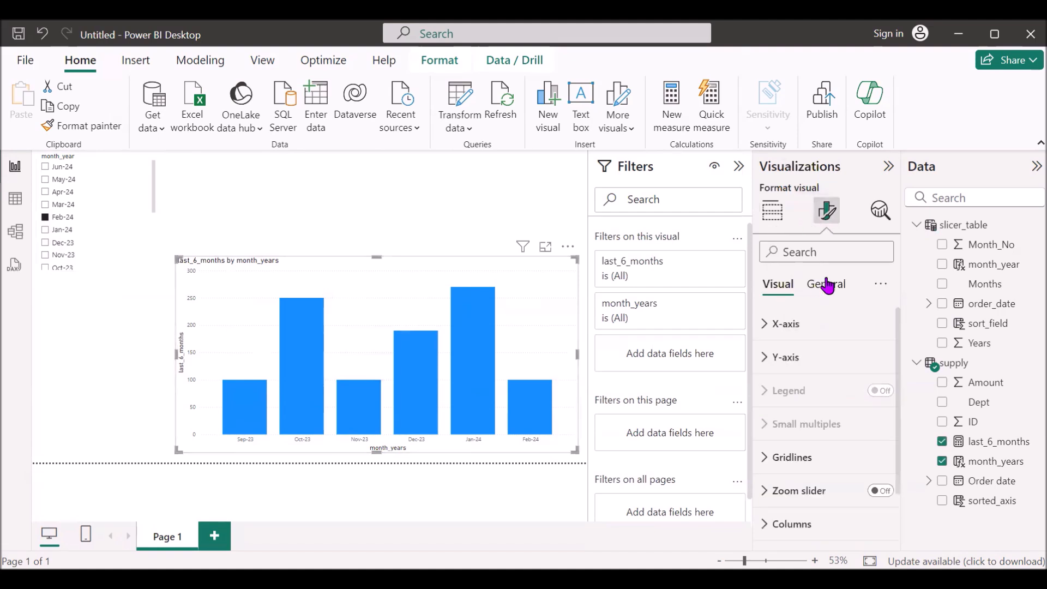
pyautogui.click(825, 284)
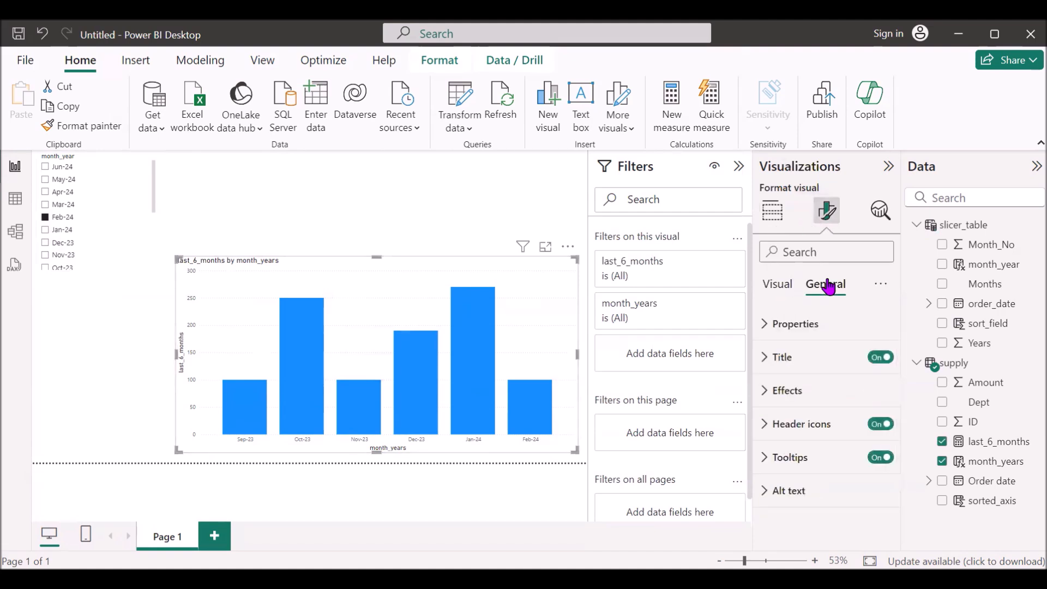
pyautogui.click(770, 358)
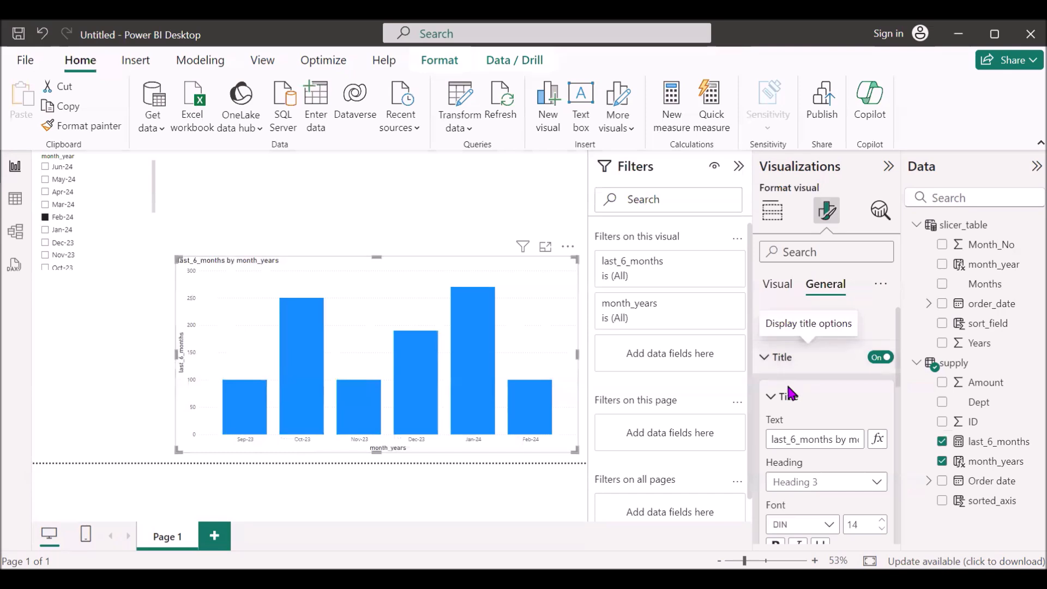
pyautogui.doubleClick(803, 440)
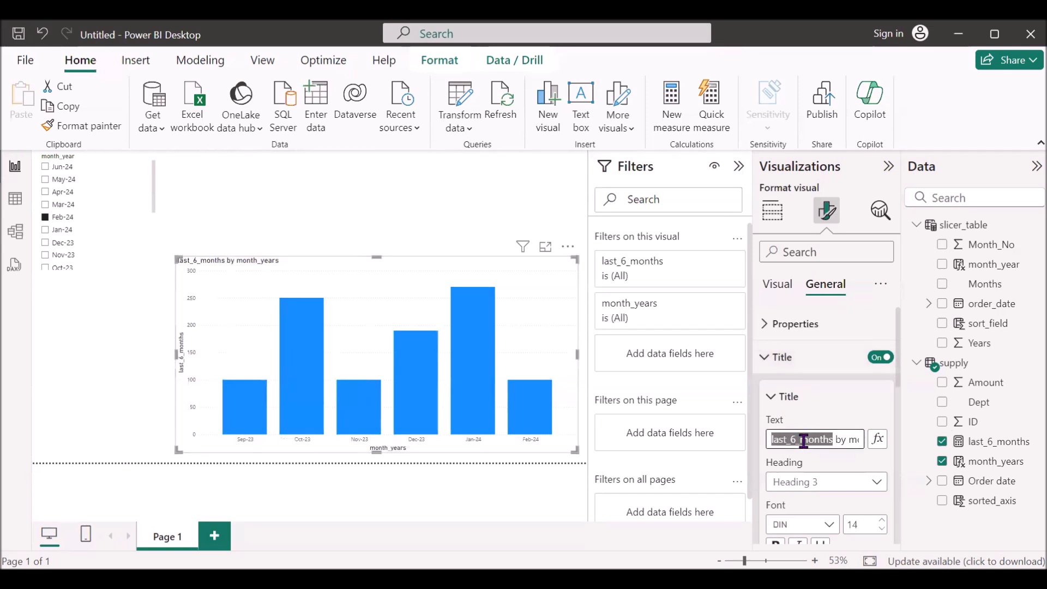
pyautogui.click(803, 439)
pyautogui.hotkey('ctrl', 'a')
pyautogui.press('BackSpace')
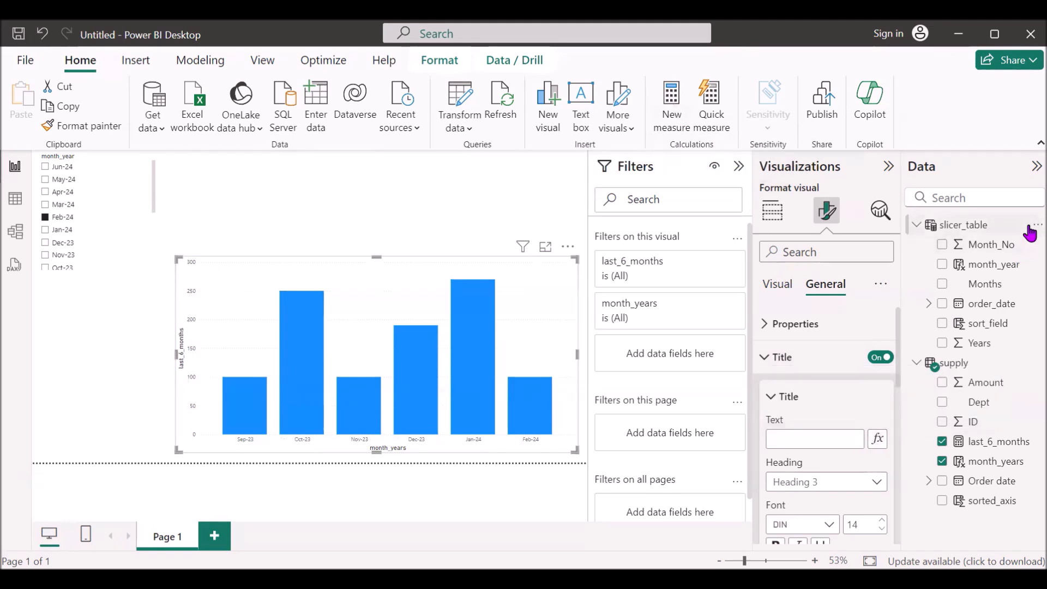
# Step: Create a new measure named dynamic_header in the supply table
pyautogui.click(1030, 227)
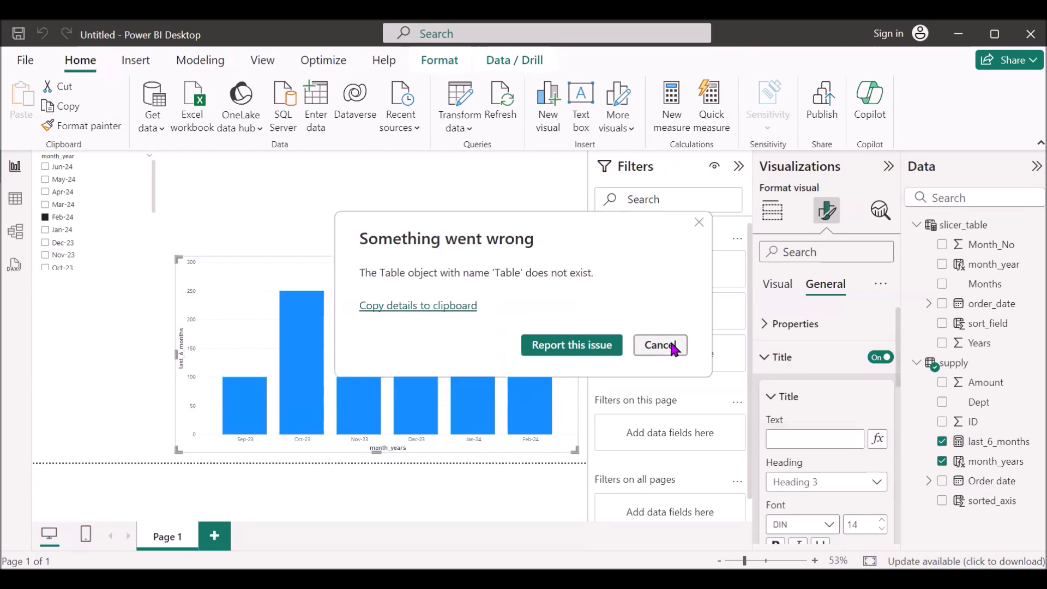
pyautogui.click(673, 348)
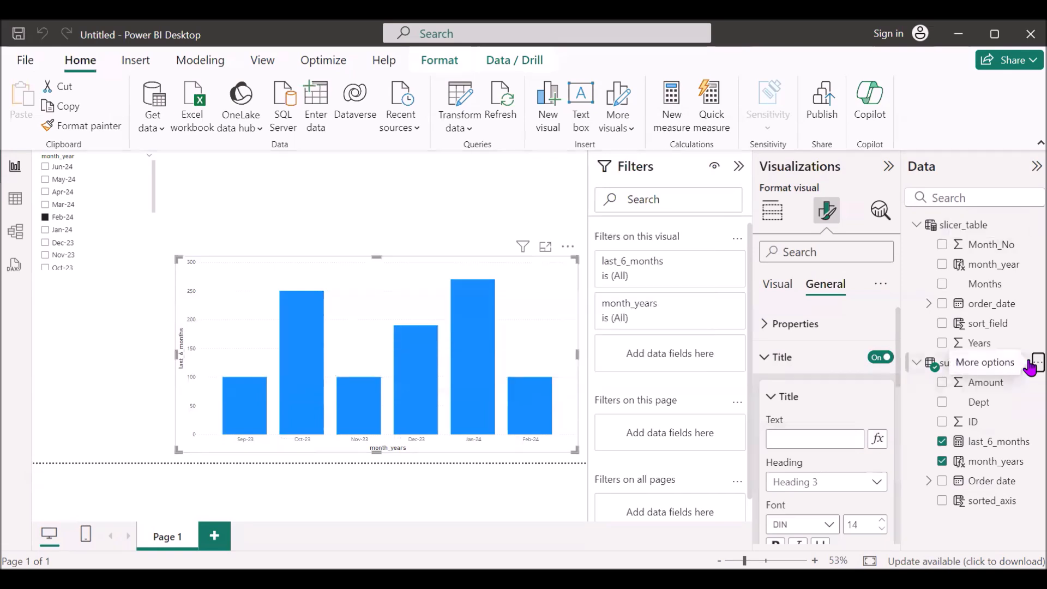
pyautogui.click(1032, 362)
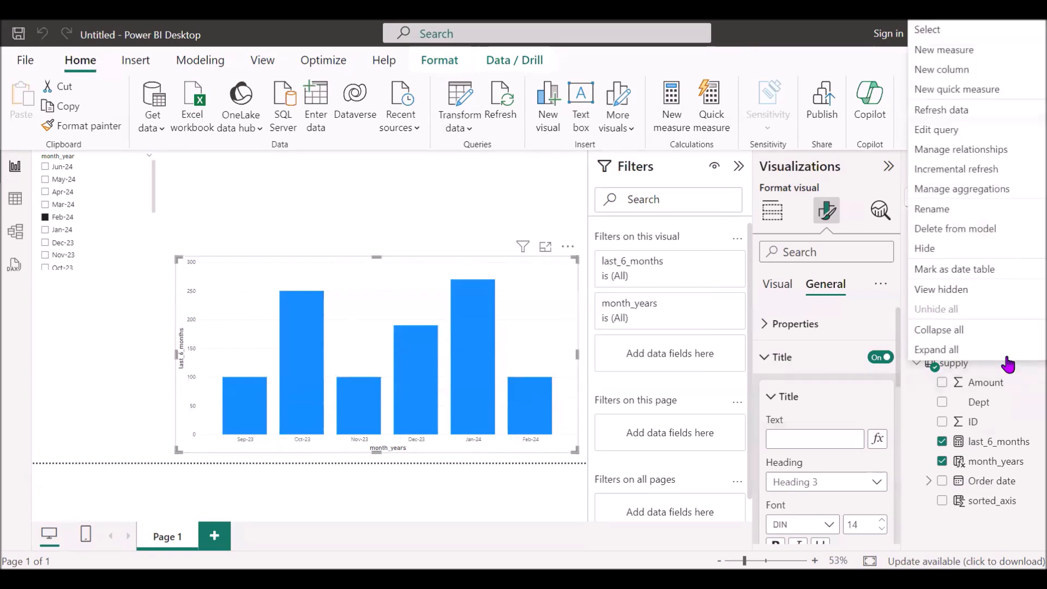
pyautogui.click(948, 48)
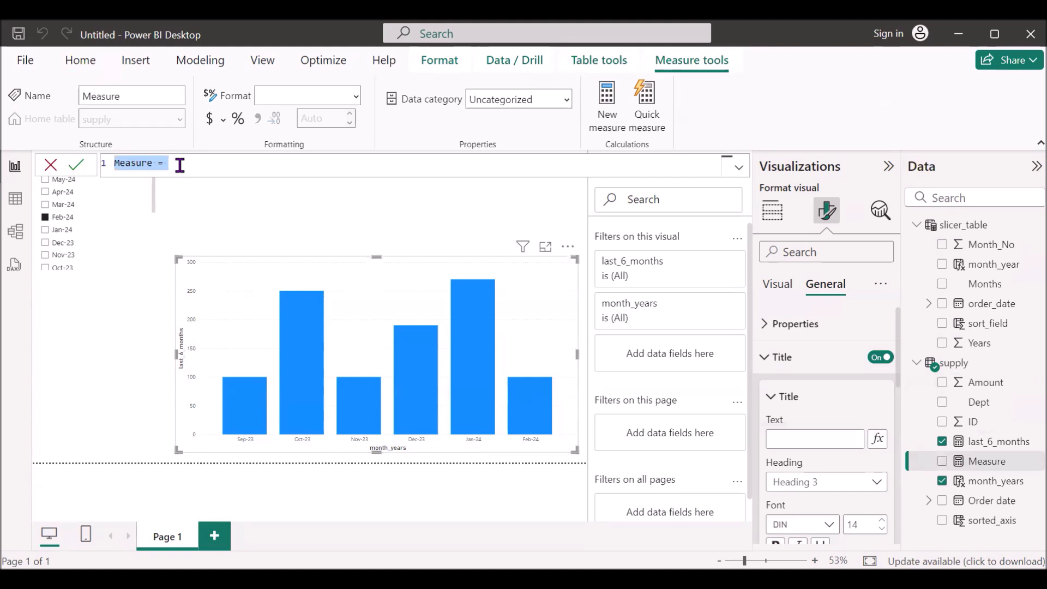
pyautogui.doubleClick(129, 164)
pyautogui.hotkey('ctrl', 'a')
pyautogui.write('d')
pyautogui.write('ynamic')
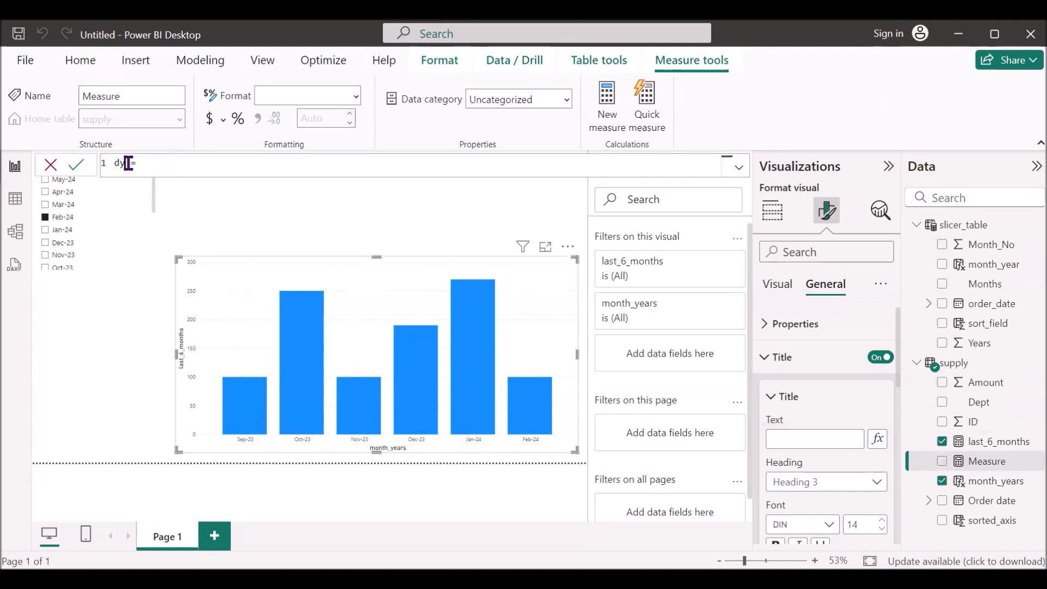
pyautogui.write('_header')
# Step: Begin the dynamic_header formula with the text "Last 6 month sales till" followed by &" "& to append a value
pyautogui.click(210, 165)
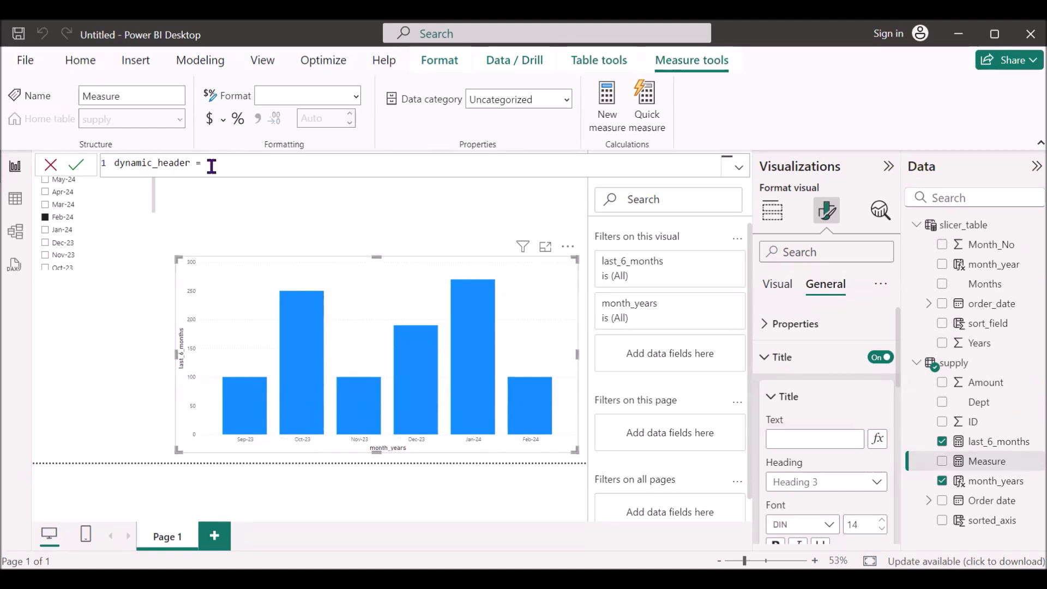
pyautogui.write('"las')
pyautogui.press('BackSpace')
pyautogui.press('BackSpace')
pyautogui.press('BackSpace')
pyautogui.write('Last 6 month sales')
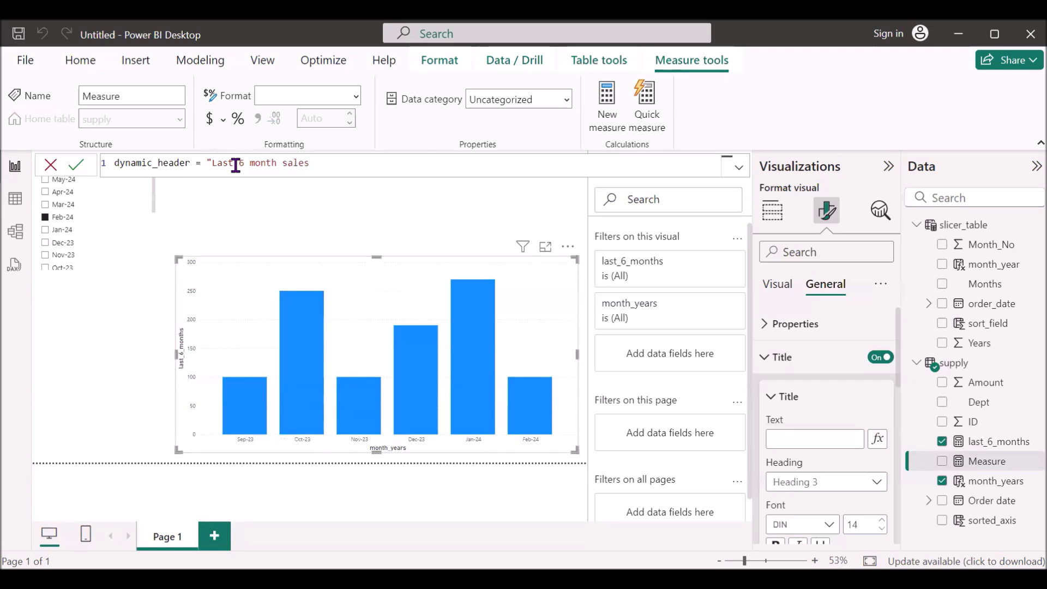
pyautogui.write(' till"&" "& se')
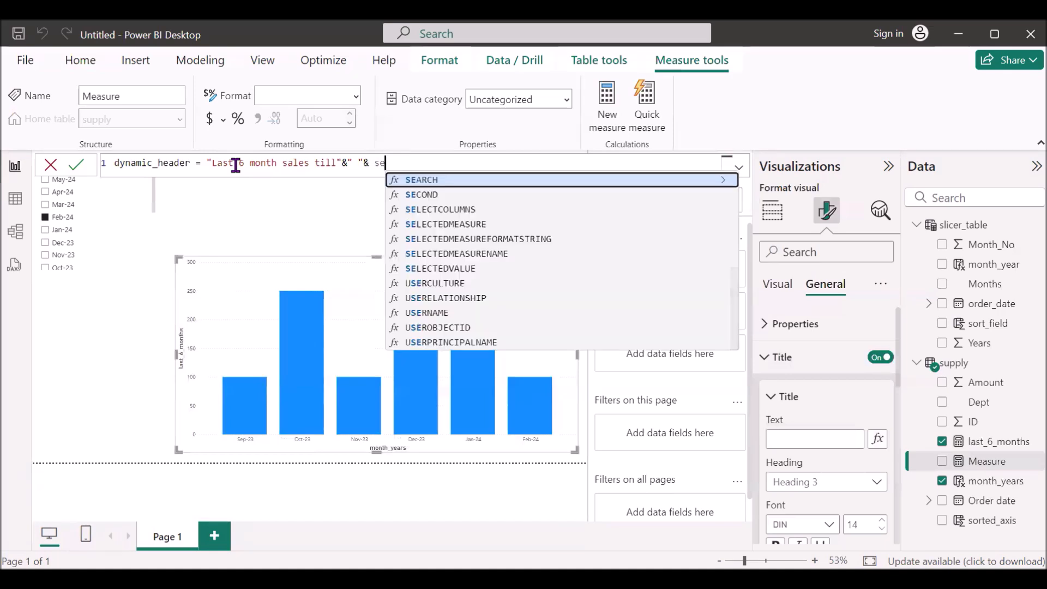
# Step: Complete the dynamic_header formula with SELECTEDVALUE(slicer_table[month_year]) and commit the measure
pyautogui.write('lec')
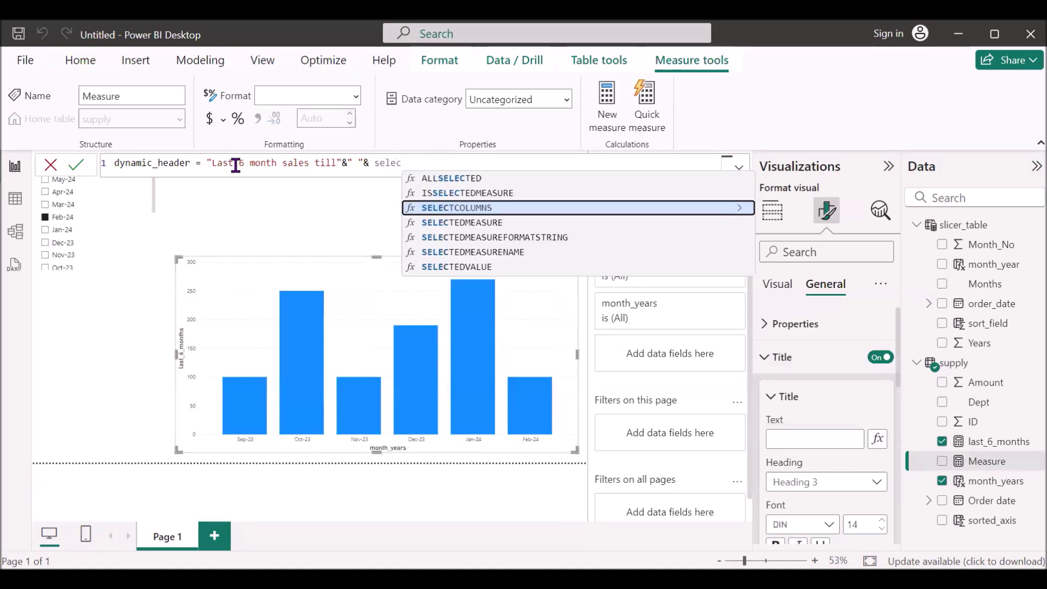
pyautogui.press('Down')
pyautogui.press('Down')
pyautogui.press('Down')
pyautogui.press('Down')
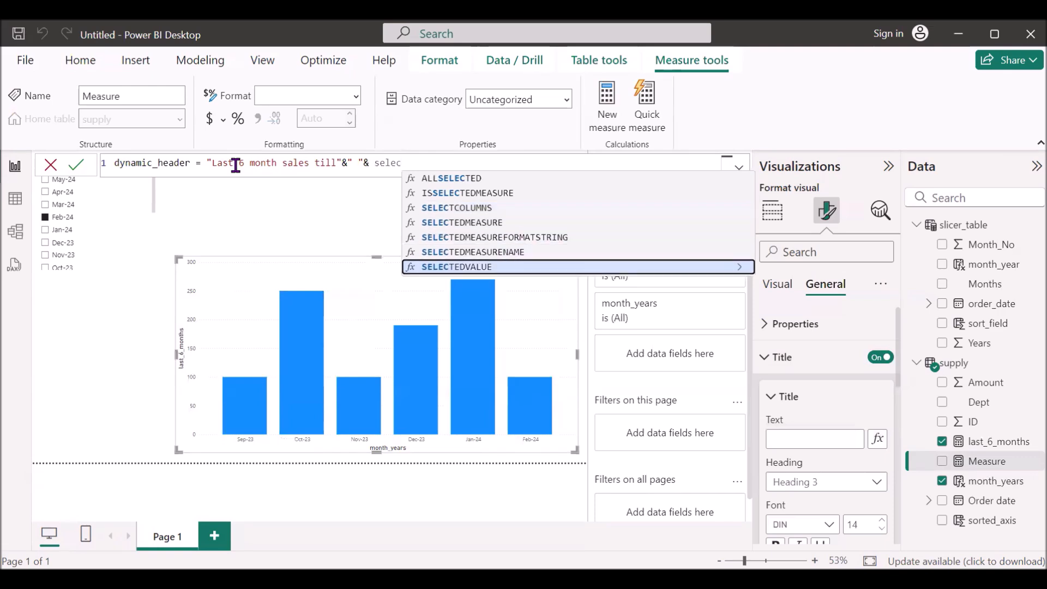
pyautogui.press('Tab')
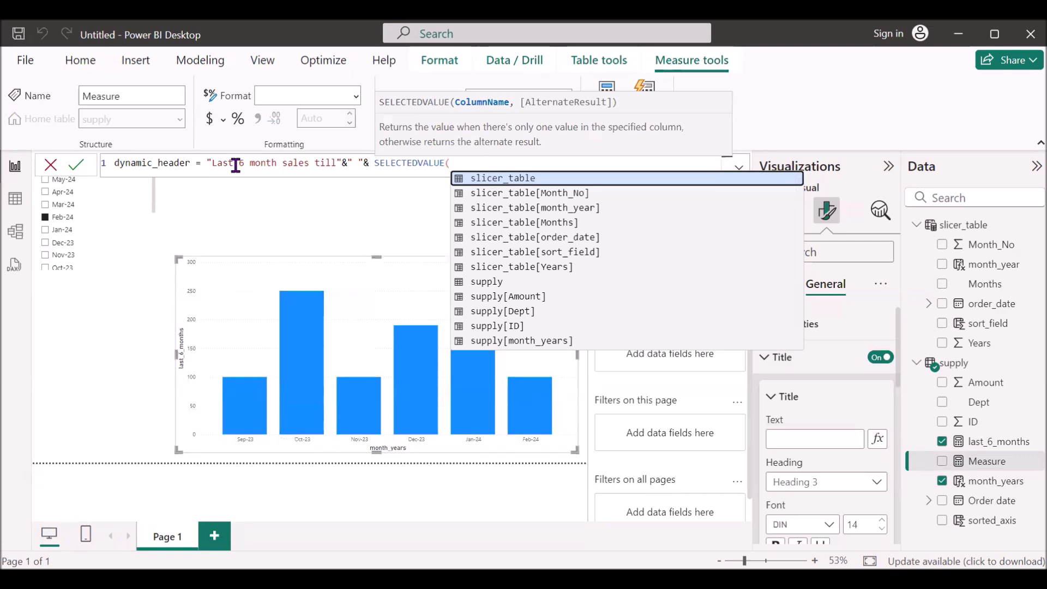
pyautogui.click(489, 208)
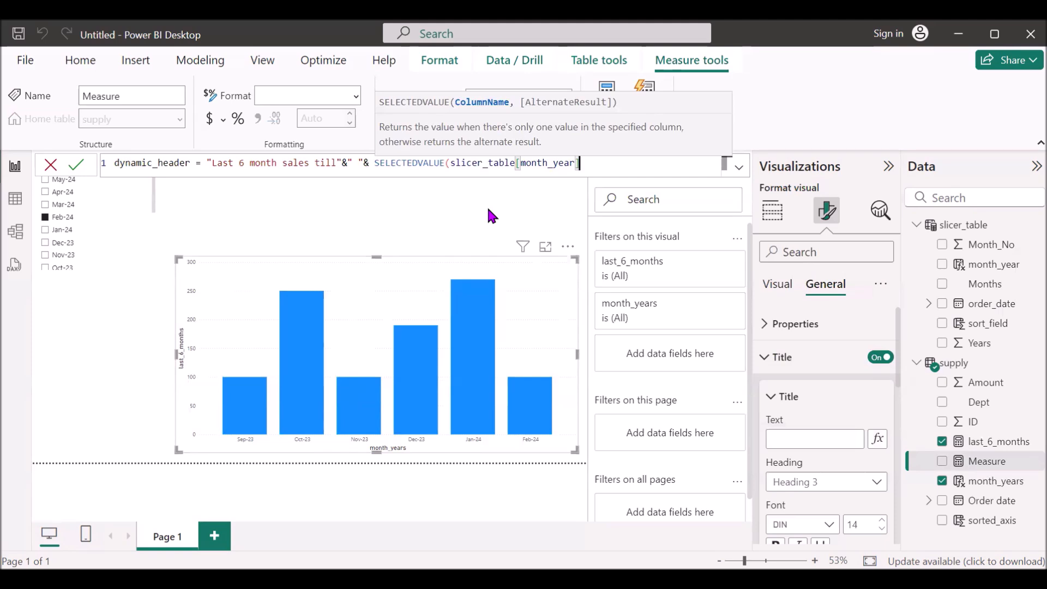
pyautogui.write(')')
pyautogui.press('Return')
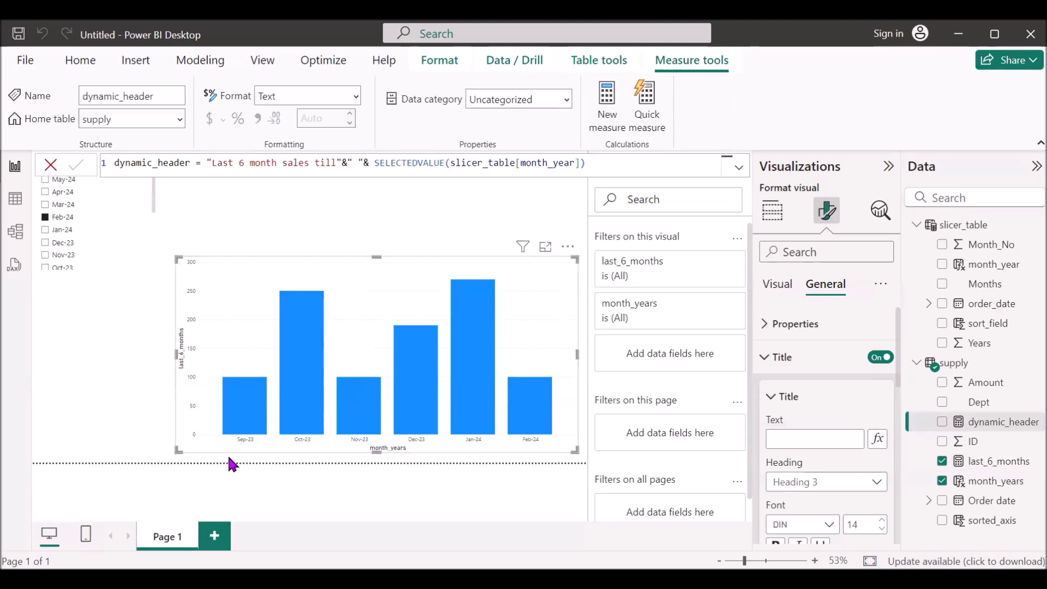
# Step: Base the column chart's title text on the field value of the dynamic_header measure from the supply table
pyautogui.click(344, 332)
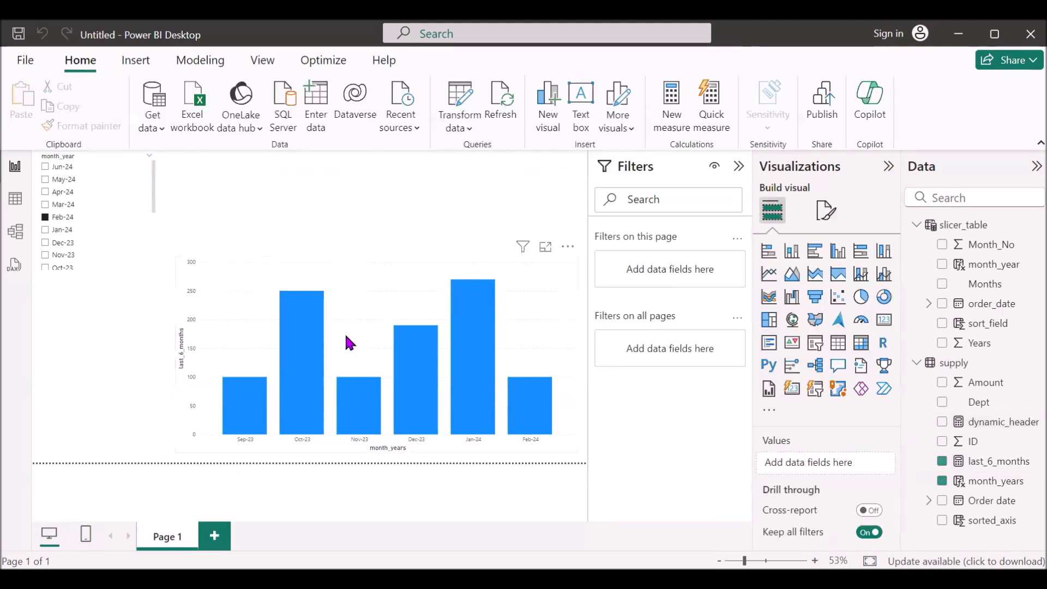
pyautogui.click(825, 212)
pyautogui.click(825, 294)
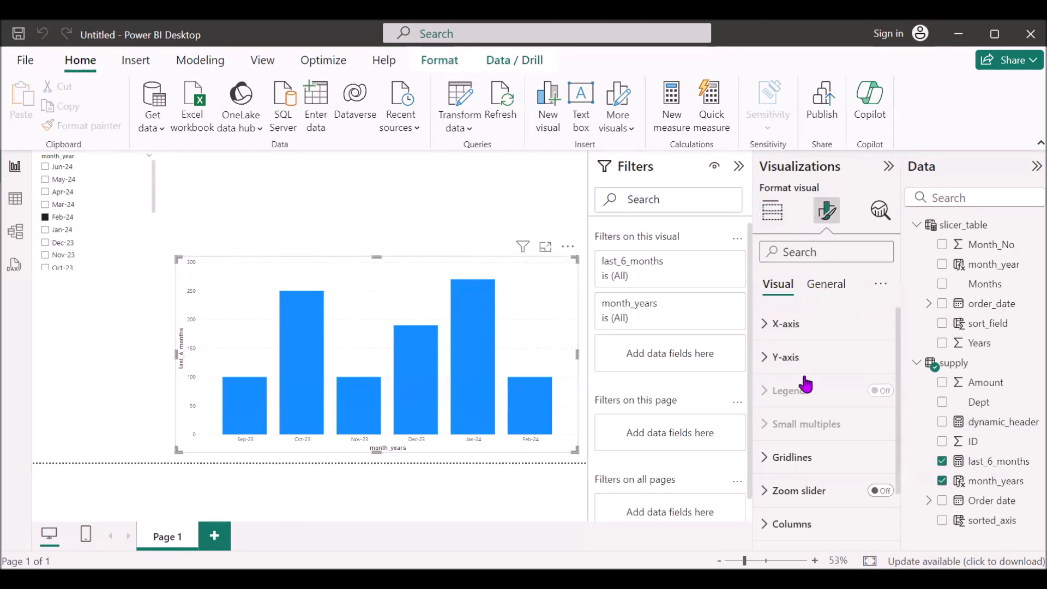
pyautogui.click(836, 356)
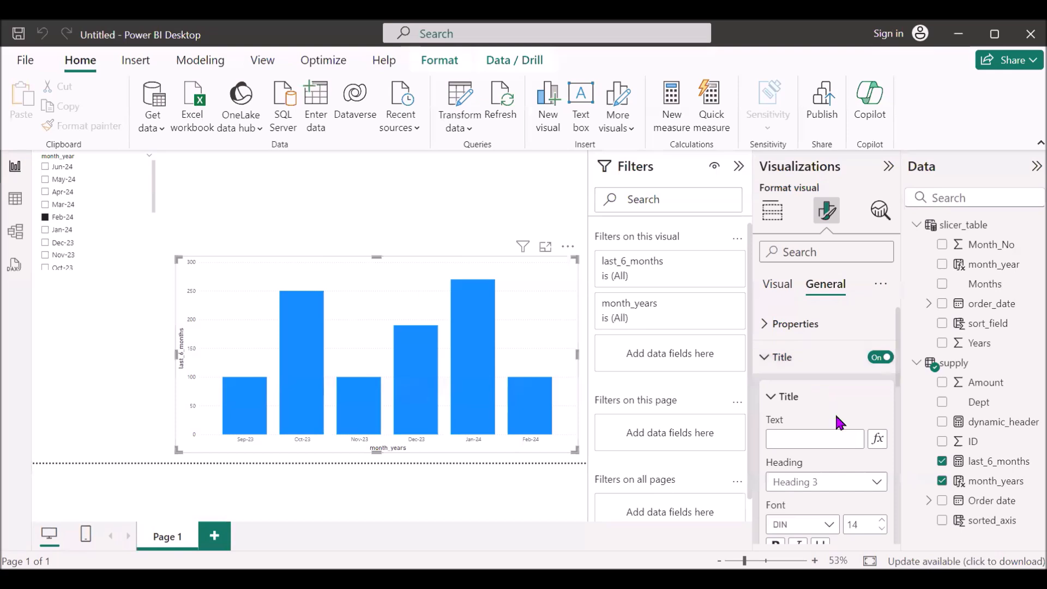
pyautogui.click(879, 439)
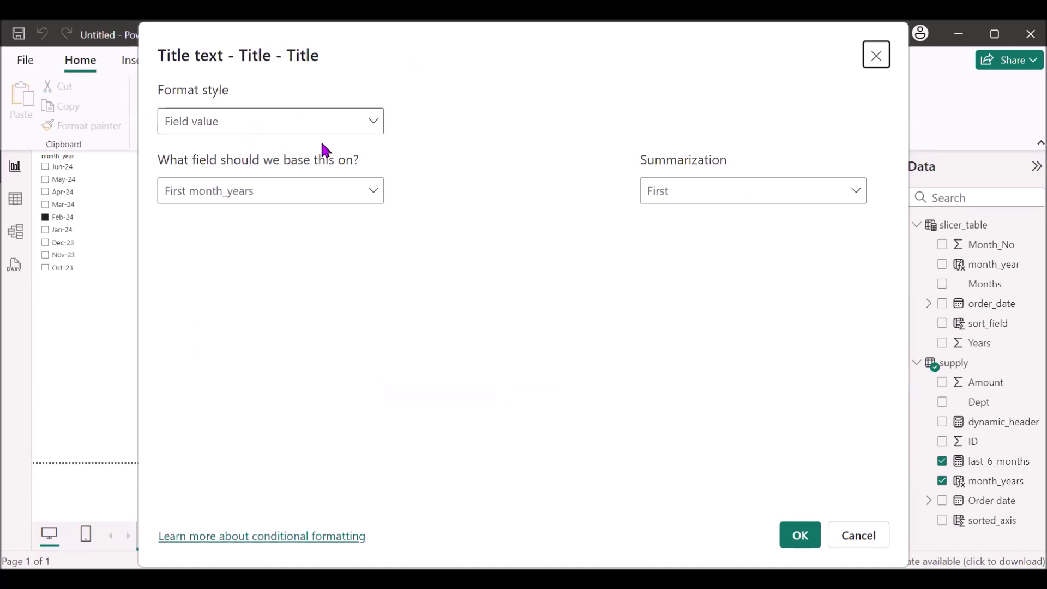
pyautogui.click(363, 198)
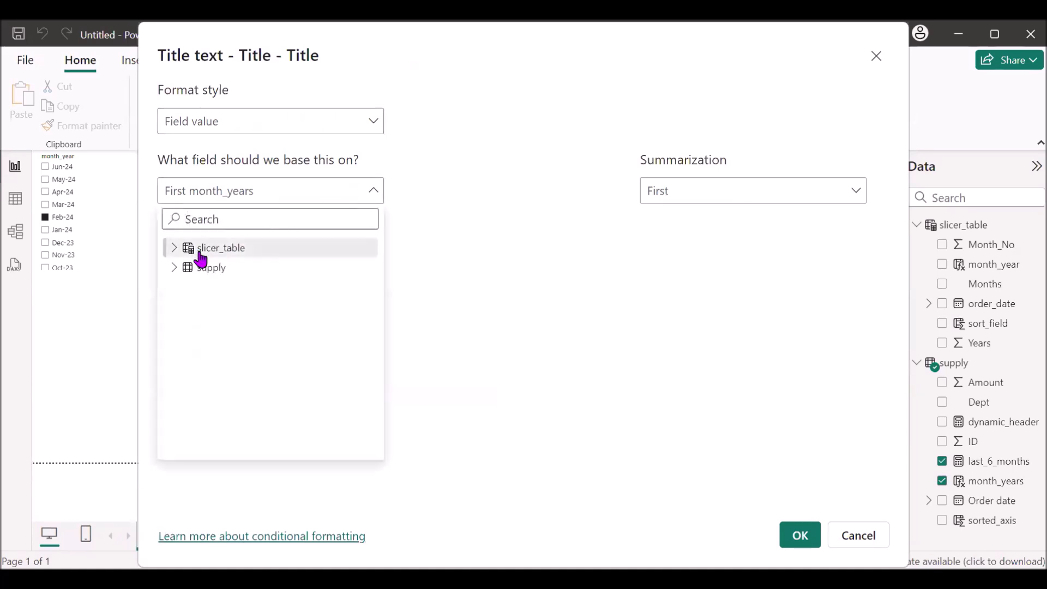
pyautogui.click(175, 268)
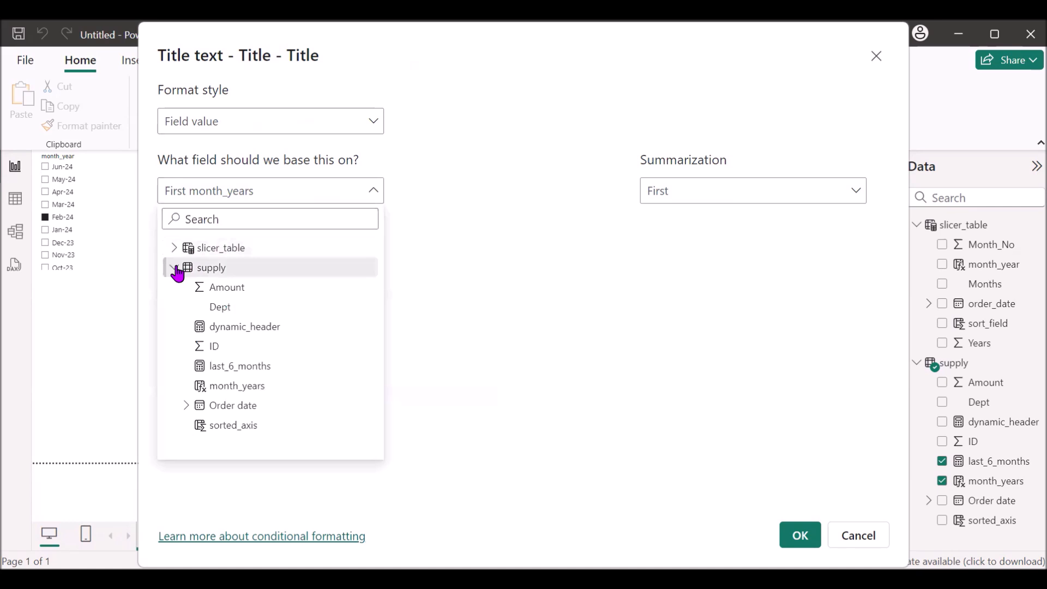
pyautogui.click(246, 326)
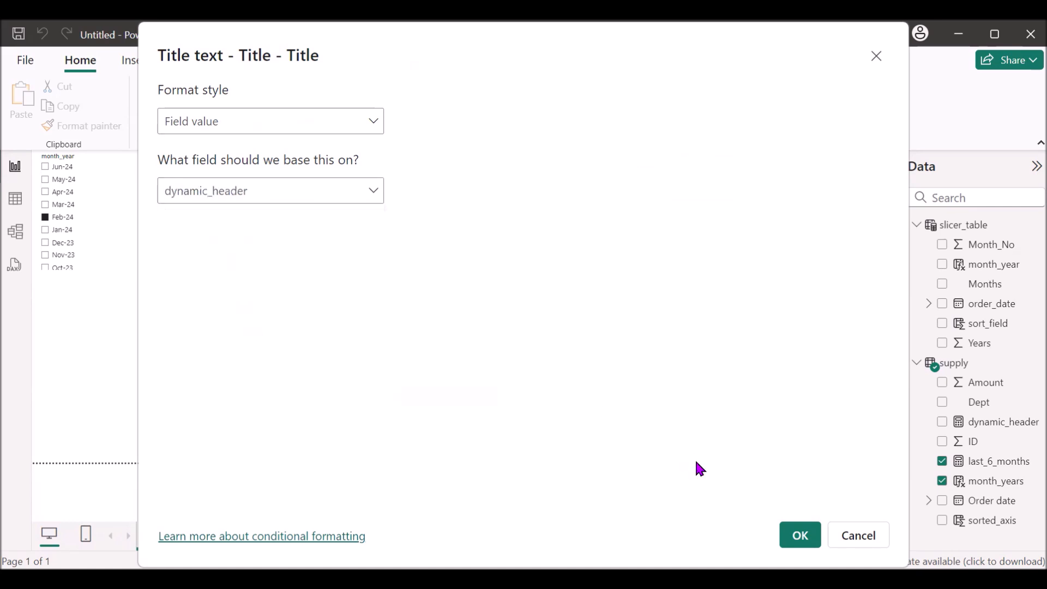
pyautogui.click(797, 535)
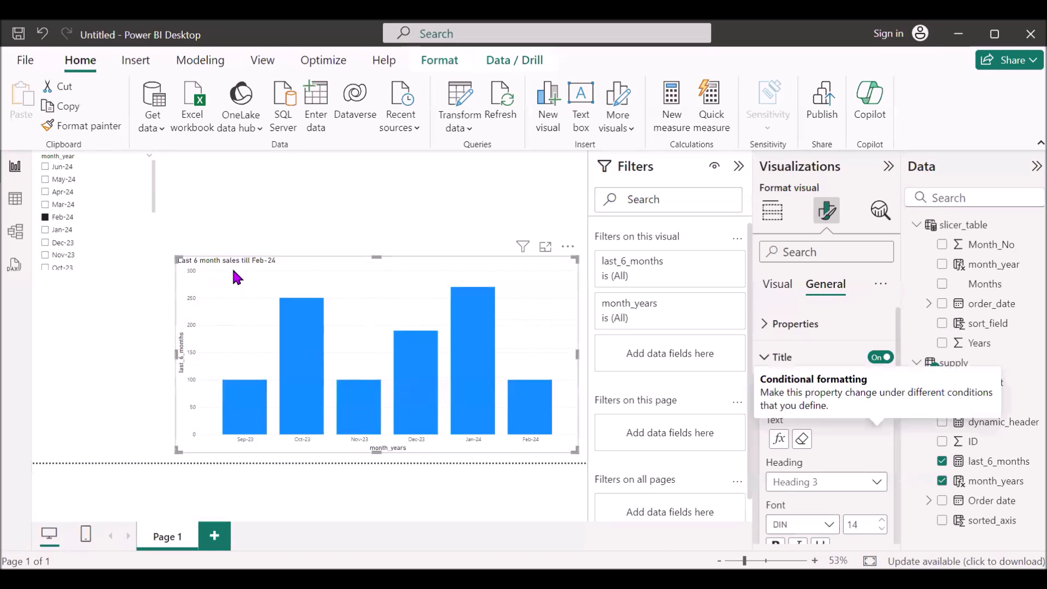
# Step: Make the column chart's title bold, set its font size to 21 and center it horizontally
pyautogui.scroll(-2, 783, 433)
pyautogui.click(779, 442)
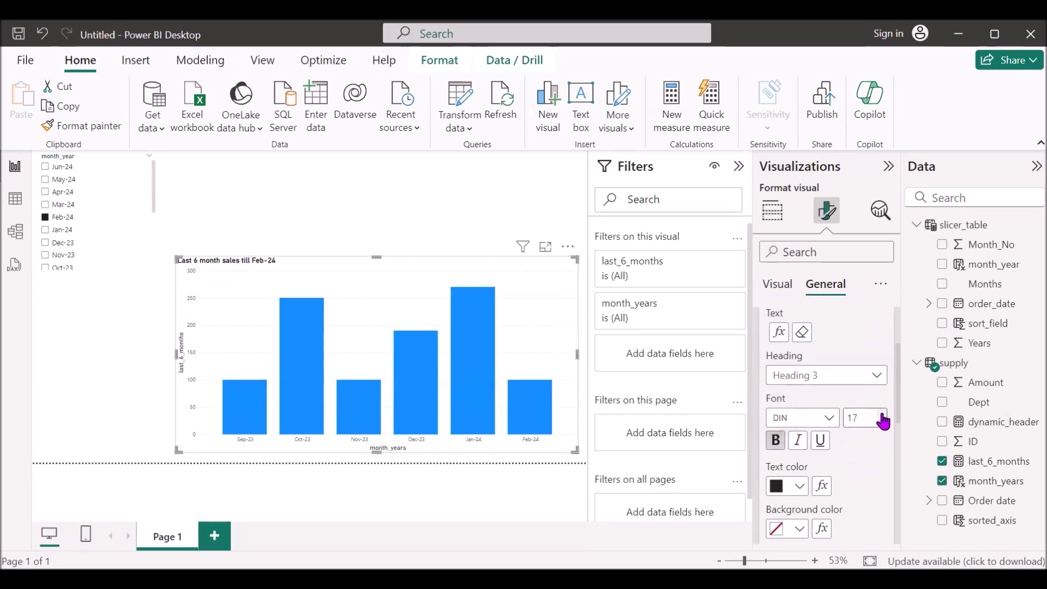
pyautogui.click(881, 415)
pyautogui.click(882, 414)
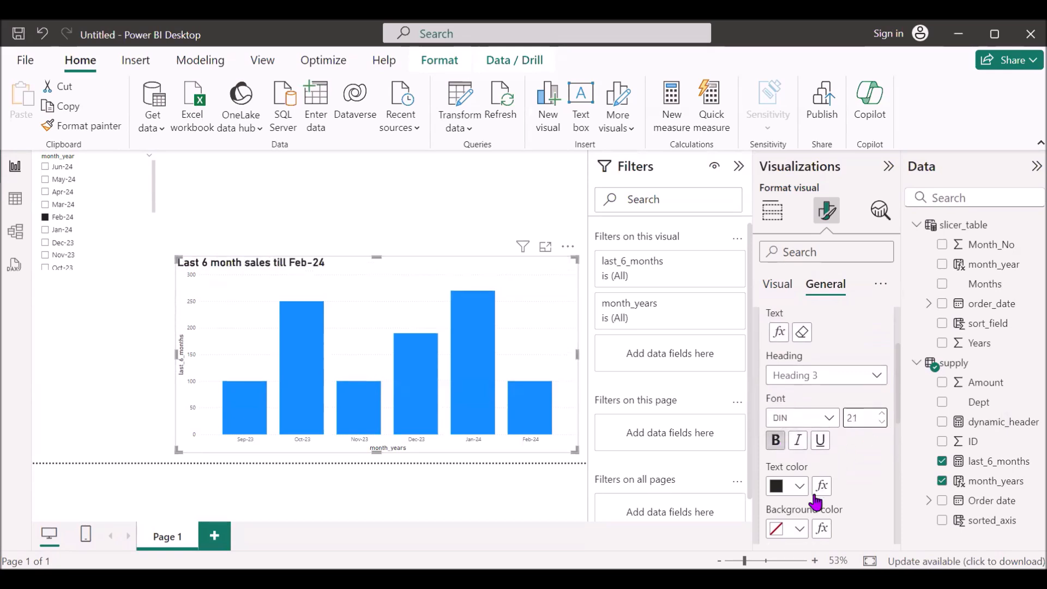
pyautogui.scroll(-2, 818, 506)
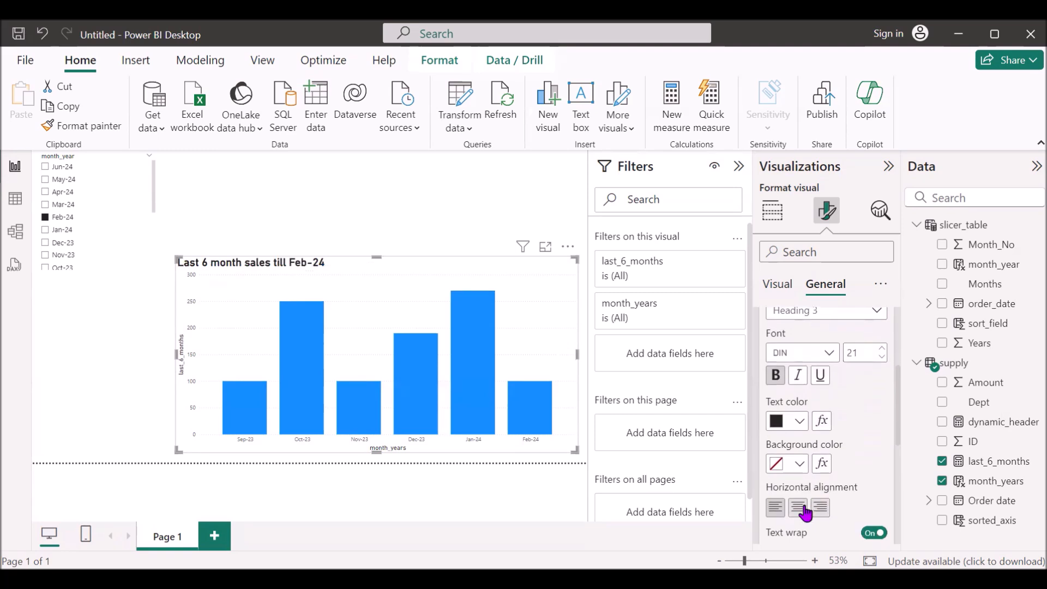
pyautogui.click(802, 508)
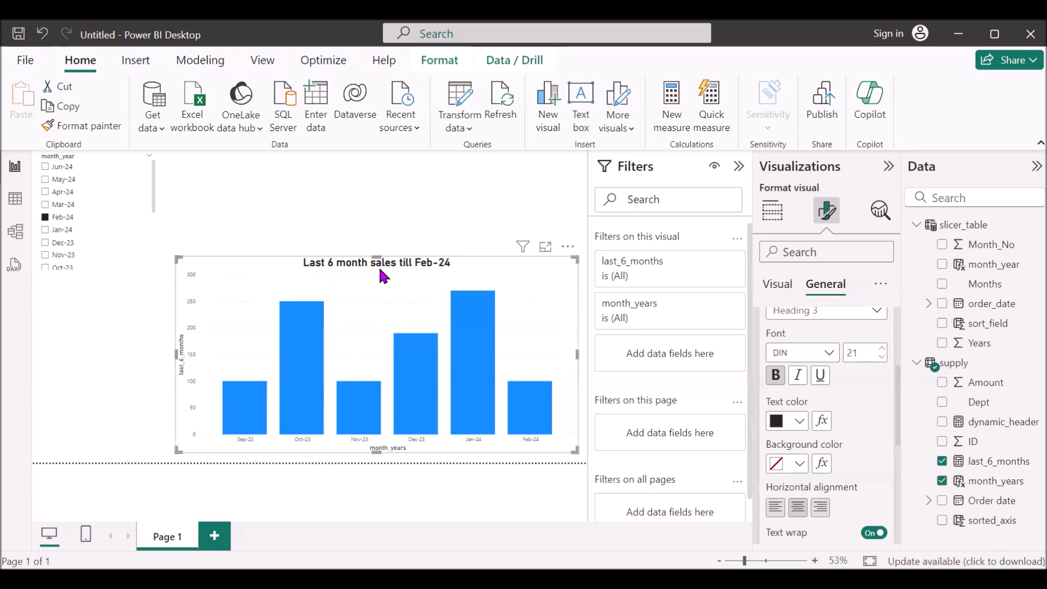
# Step: Test the dynamic chart title by selecting May-24 in the month_year slicer, and clear the selection
pyautogui.click(46, 182)
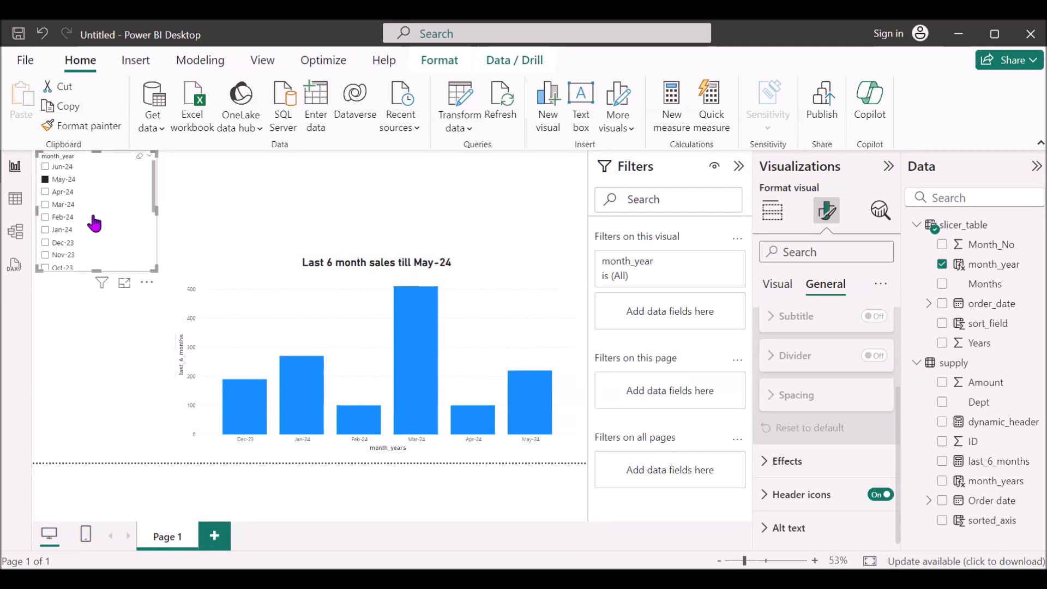
pyautogui.click(45, 180)
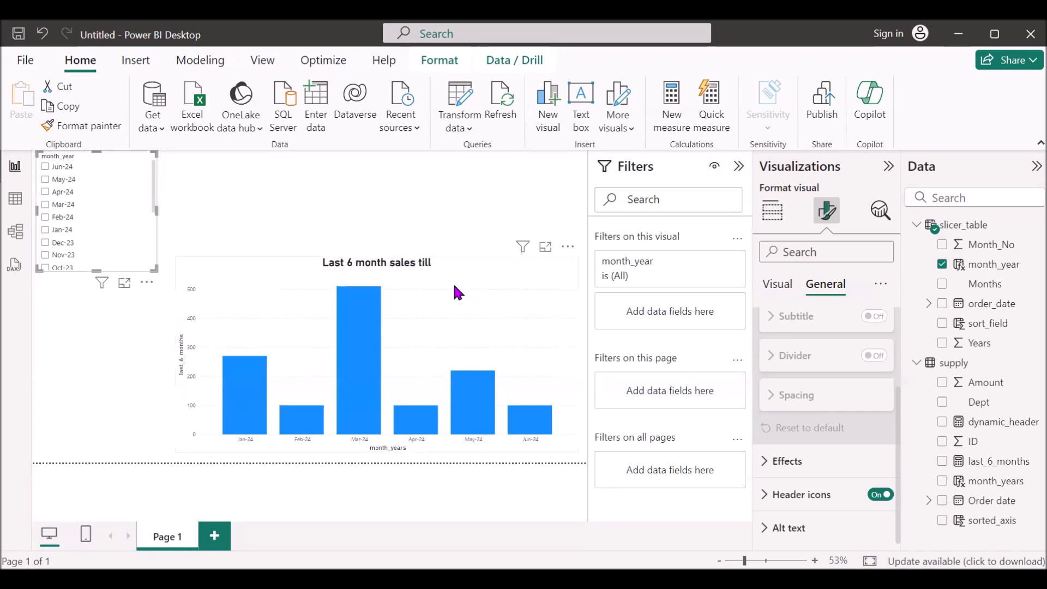
pyautogui.click(996, 423)
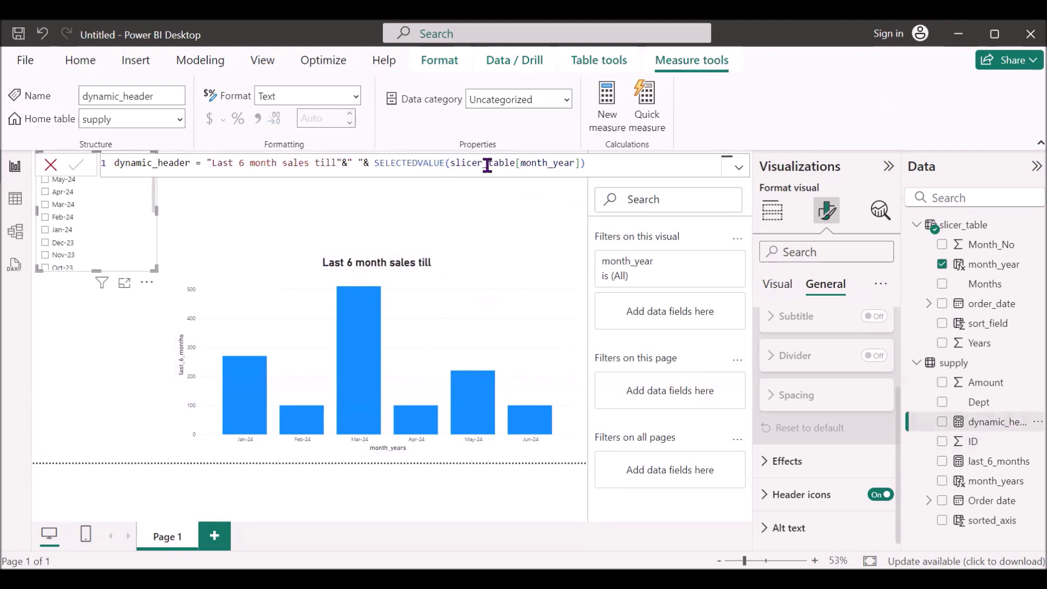
pyautogui.click(580, 162)
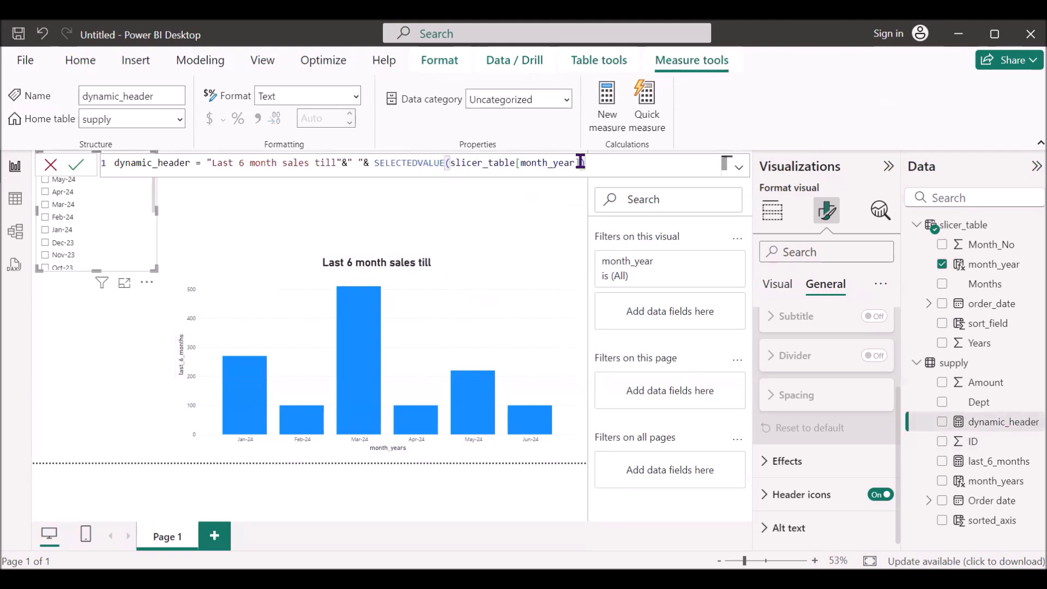
pyautogui.write(',sele')
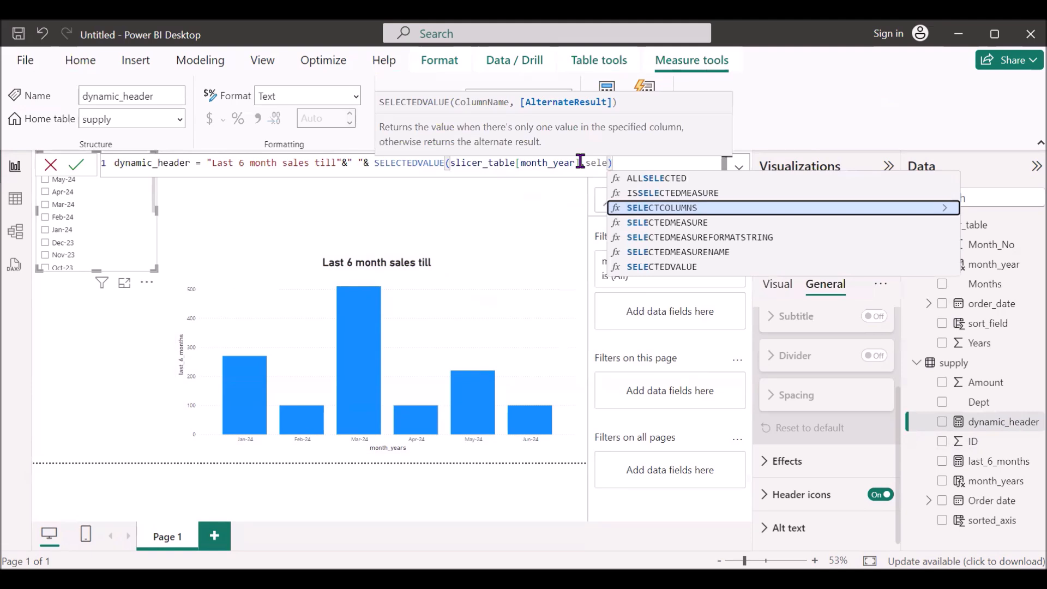
pyautogui.press('Down')
pyautogui.press('Down')
pyautogui.press('Down')
pyautogui.press('Down')
pyautogui.press('Tab')
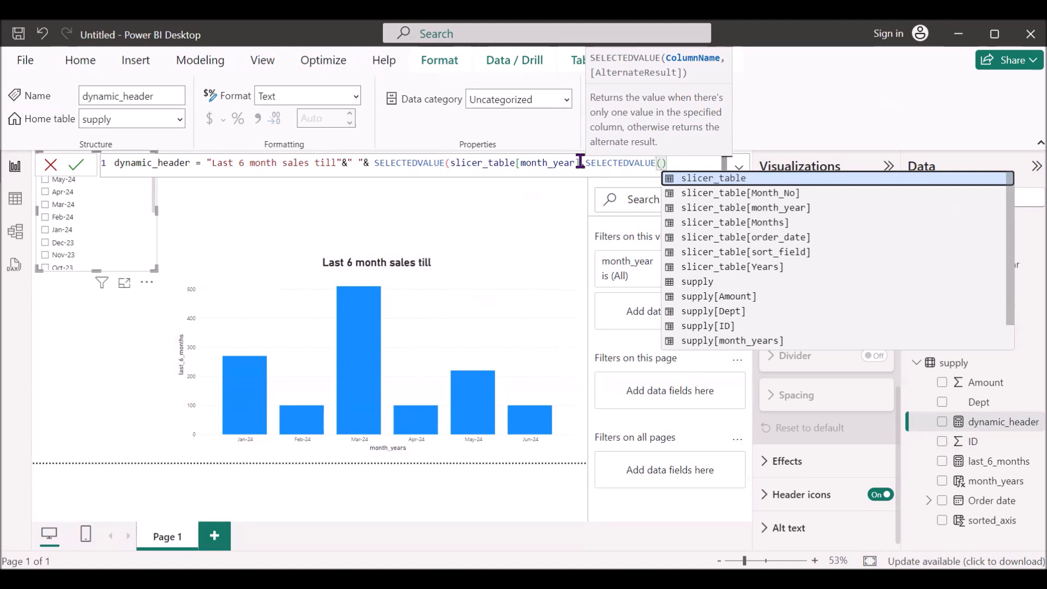
pyautogui.press('BackSpace')
pyautogui.press('BackSpace')
pyautogui.press('BackSpace')
pyautogui.press('BackSpace')
pyautogui.press('BackSpace')
pyautogui.press('BackSpace')
pyautogui.press('BackSpace')
pyautogui.press('BackSpace')
pyautogui.press('BackSpace')
pyautogui.press('BackSpace')
pyautogui.press('BackSpace')
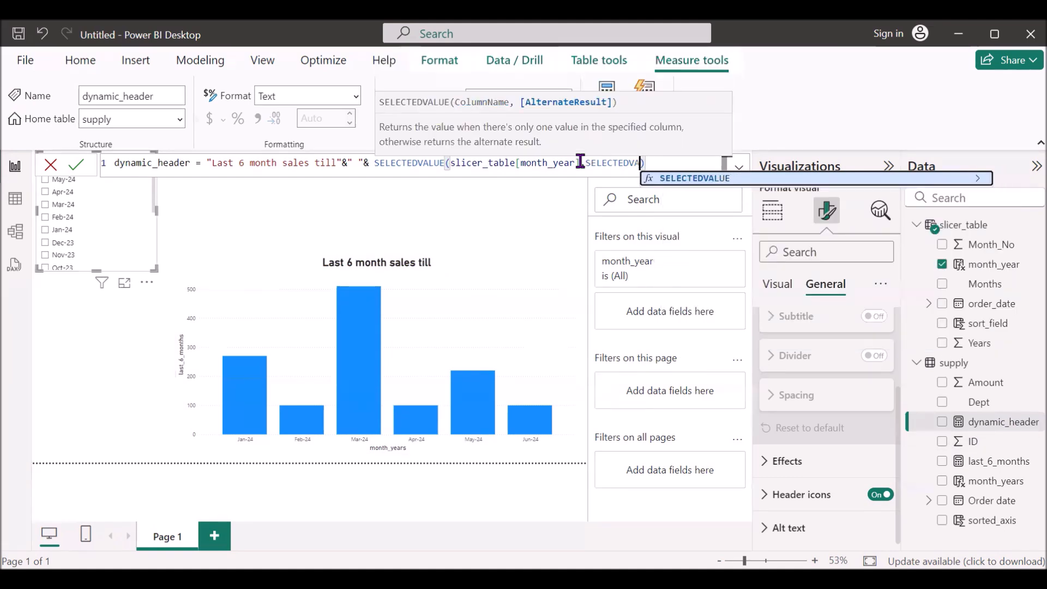
pyautogui.press('BackSpace')
pyautogui.press('BackSpace')
pyautogui.press('BackSpace')
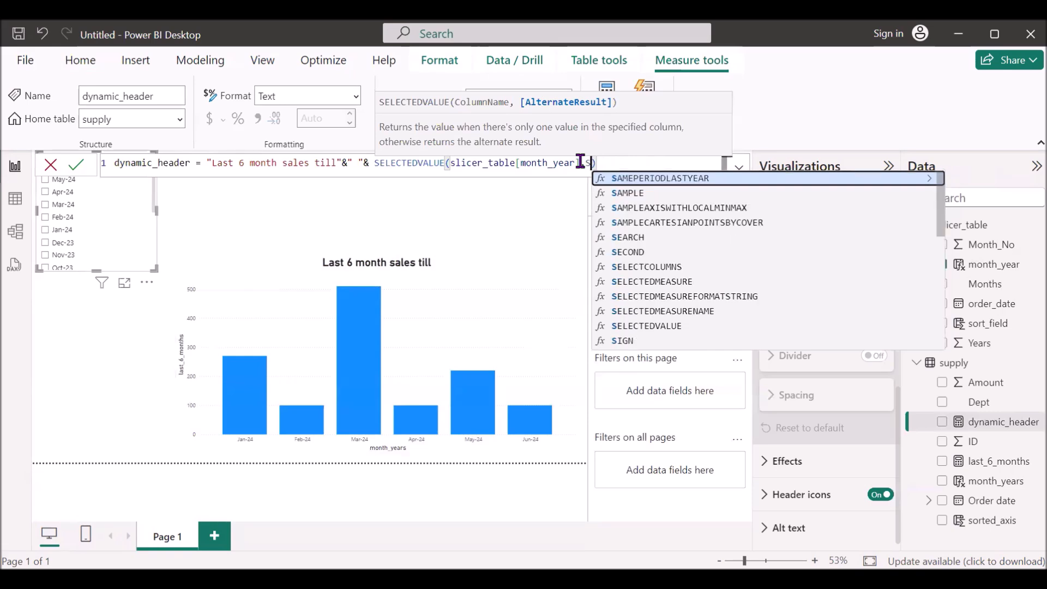
pyautogui.write(')')
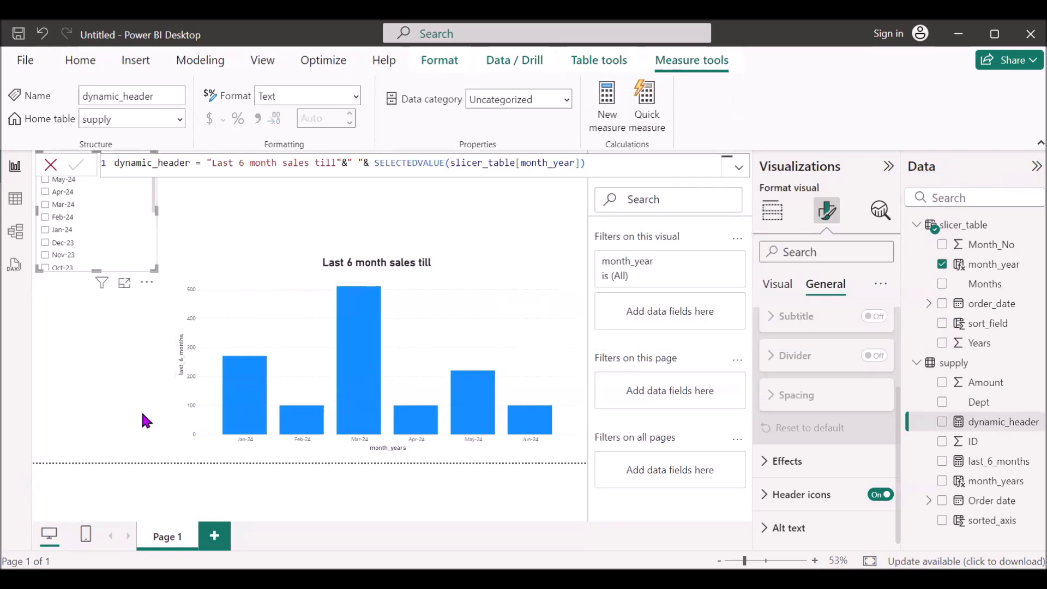
# Step: Add a calculated column max_date = MAX(slicer_table[order_date]) to slicer_table in the Table view and set its data type to Date
pyautogui.click(16, 198)
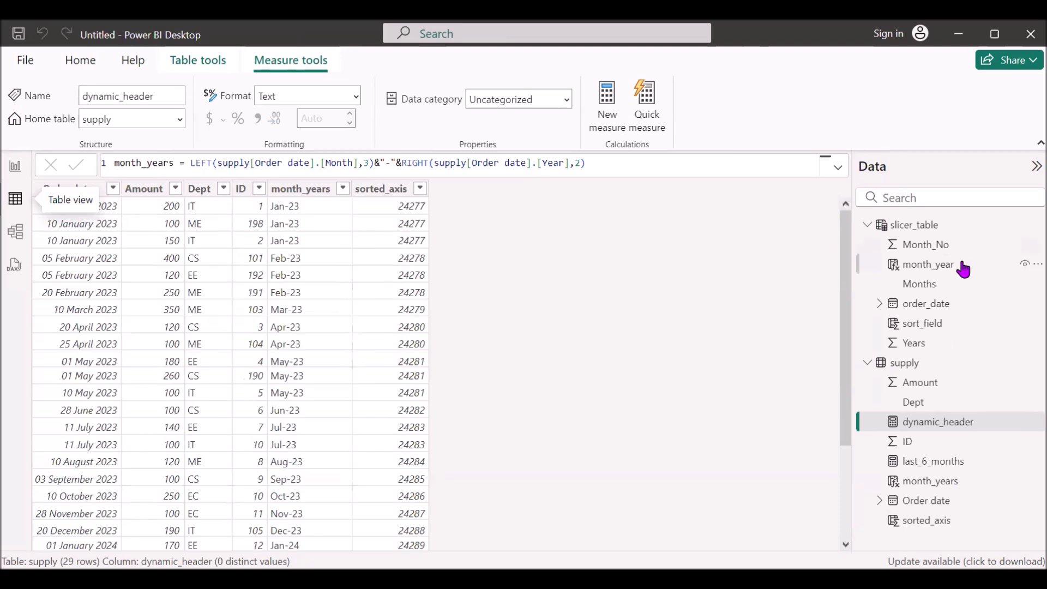
pyautogui.click(928, 233)
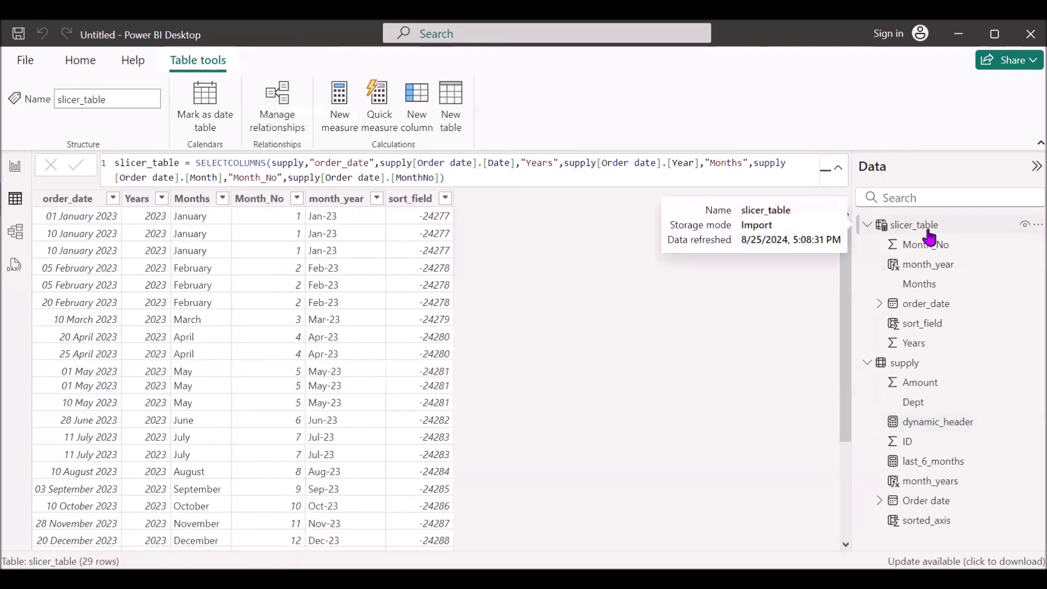
pyautogui.click(420, 107)
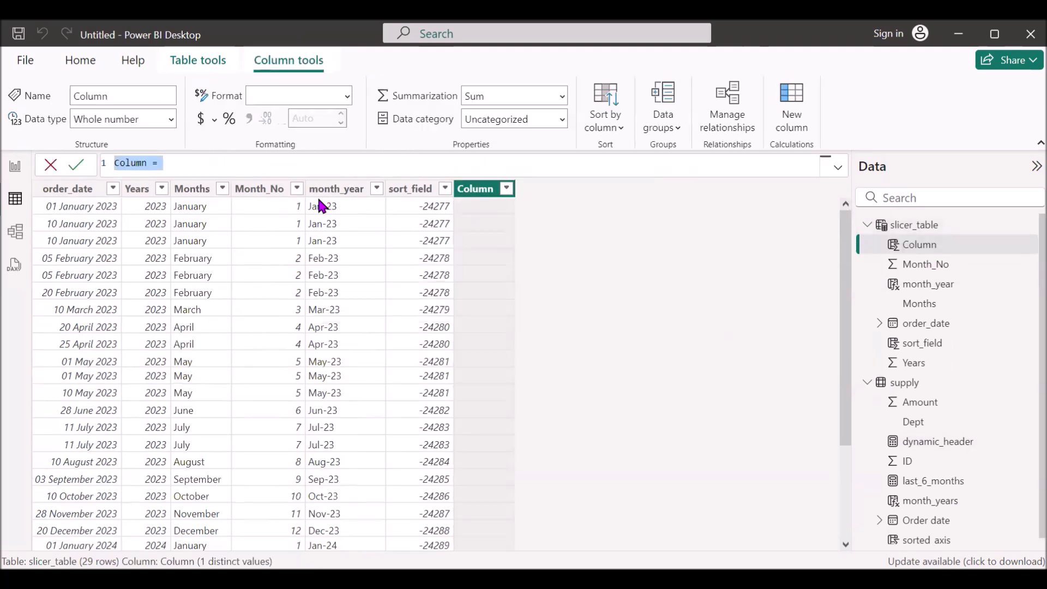
pyautogui.click(224, 165)
pyautogui.write('max')
pyautogui.press('Tab')
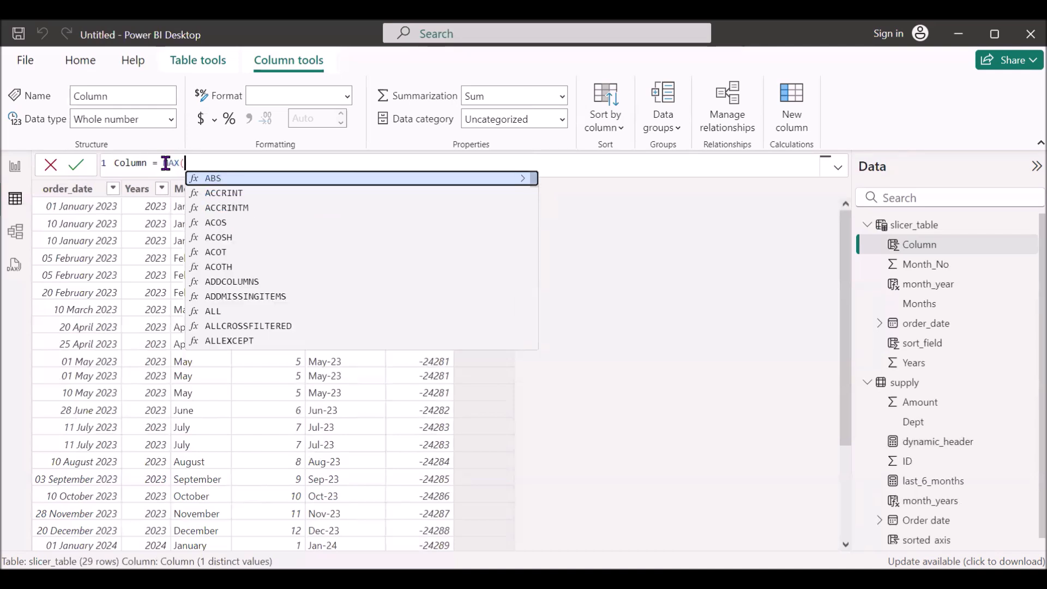
pyautogui.write('orde')
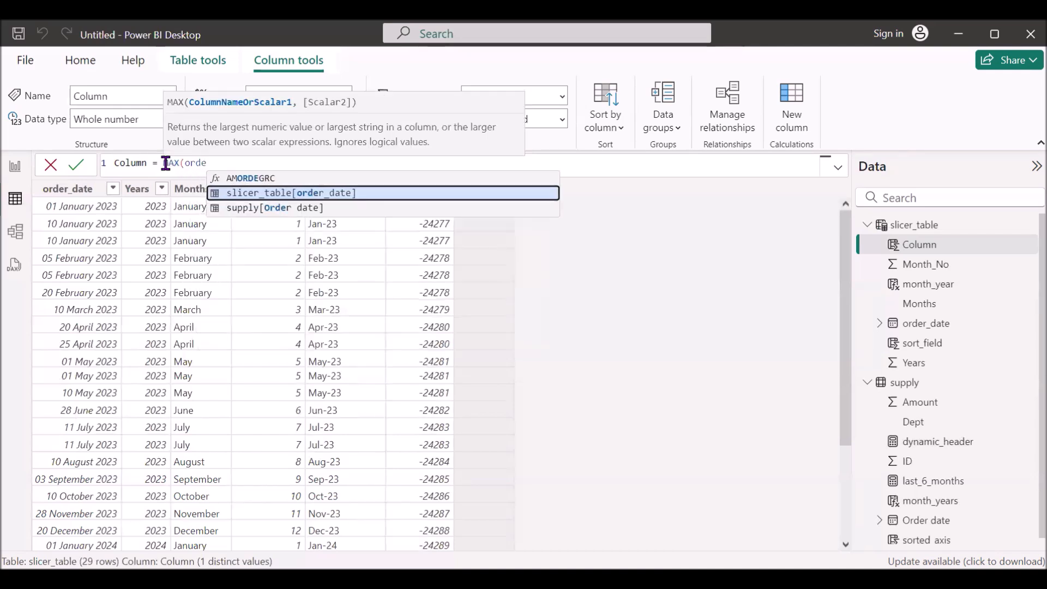
pyautogui.press('Tab')
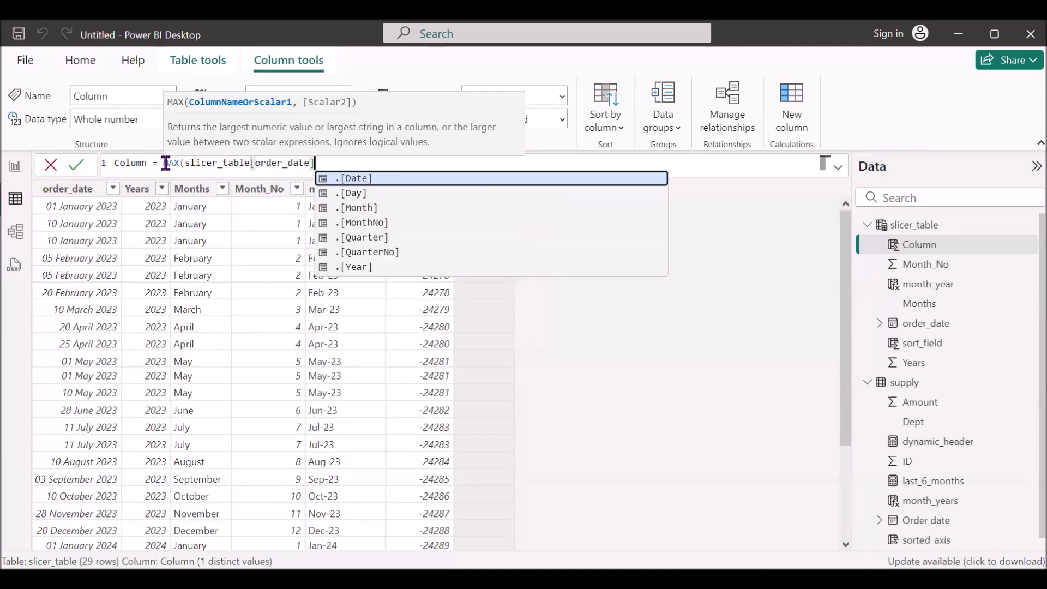
pyautogui.write(')')
pyautogui.doubleClick(137, 162)
pyautogui.write('max date')
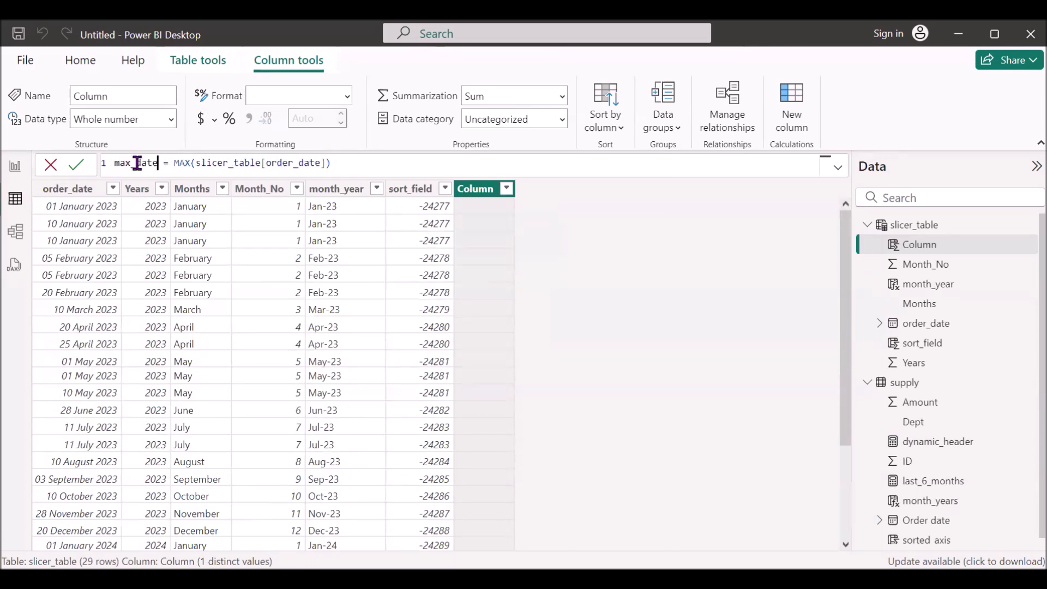
pyautogui.press('Return')
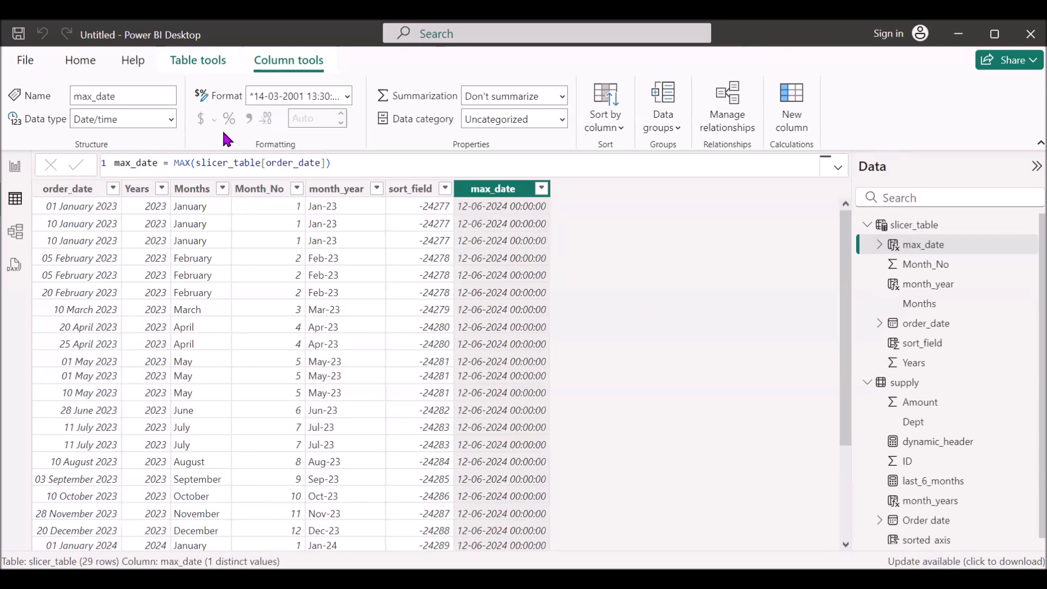
pyautogui.click(173, 118)
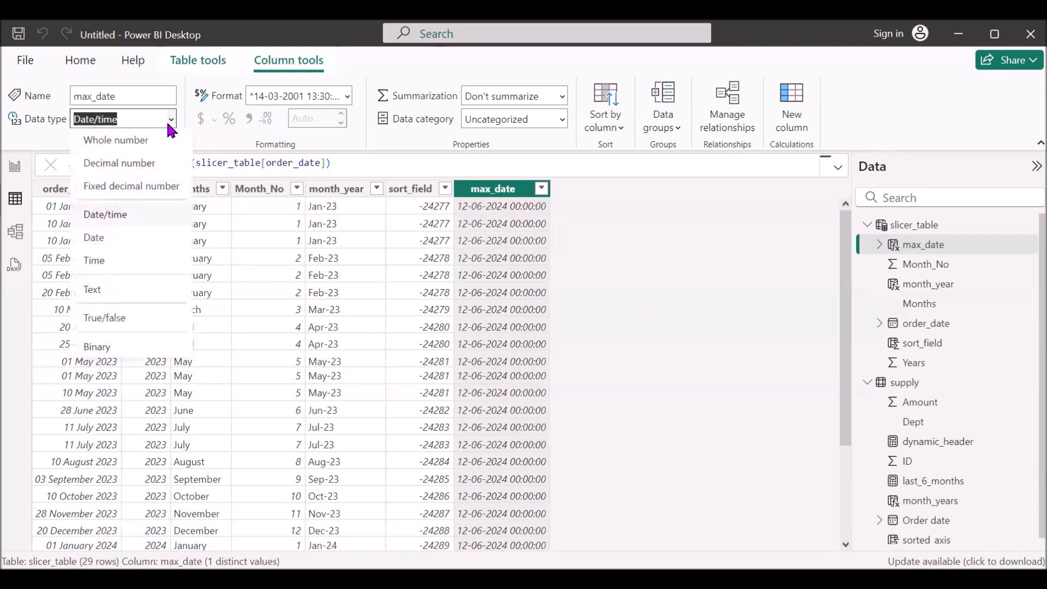
pyautogui.click(104, 237)
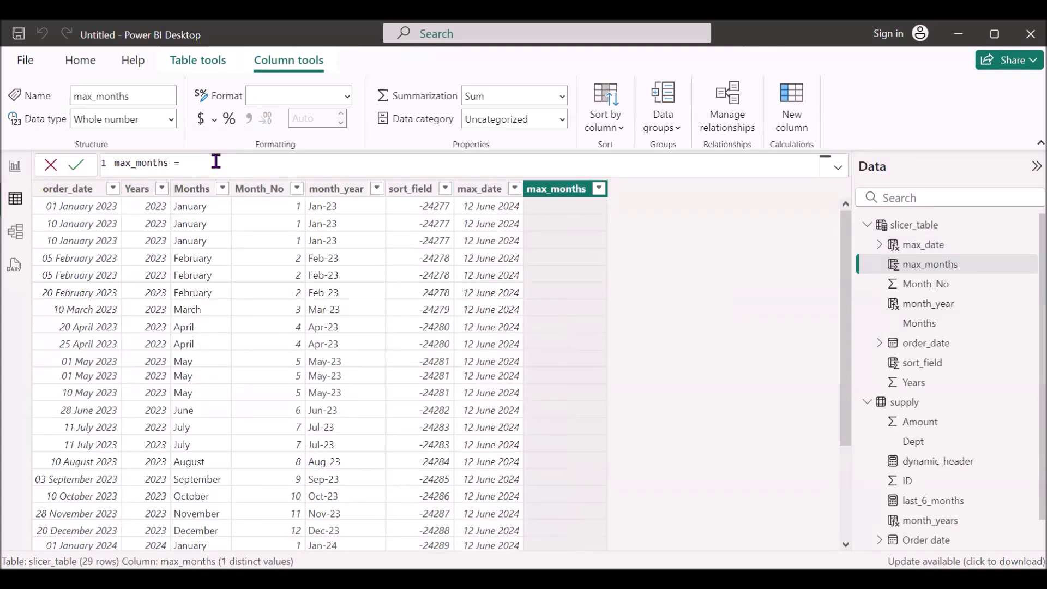
# Step: Define the new max_months column in slicer_table as LEFT(slicer_table[max_date].[Month],3) and commit it
pyautogui.write('ma')
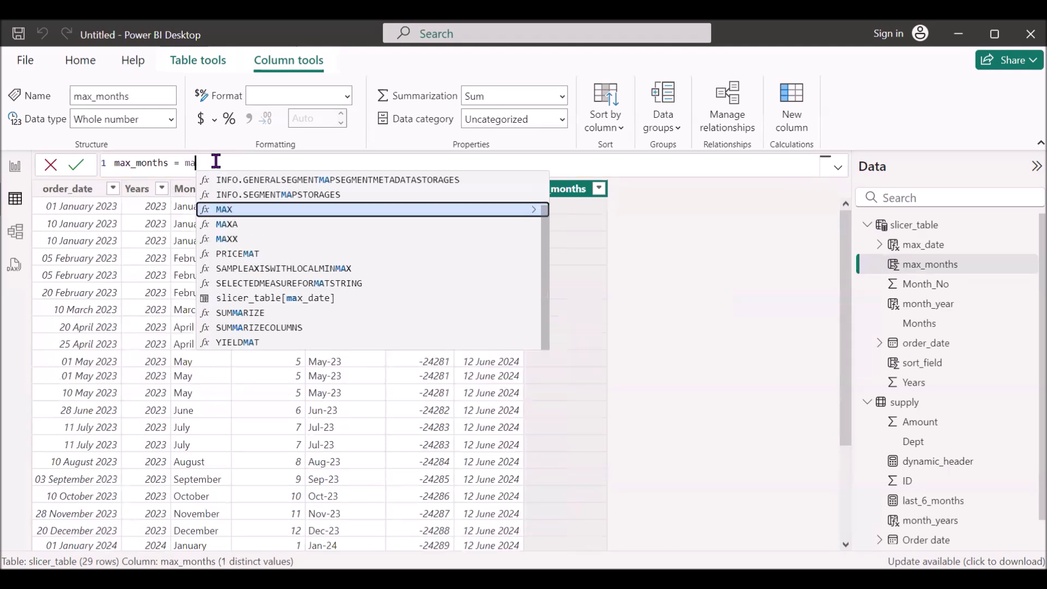
pyautogui.write('x')
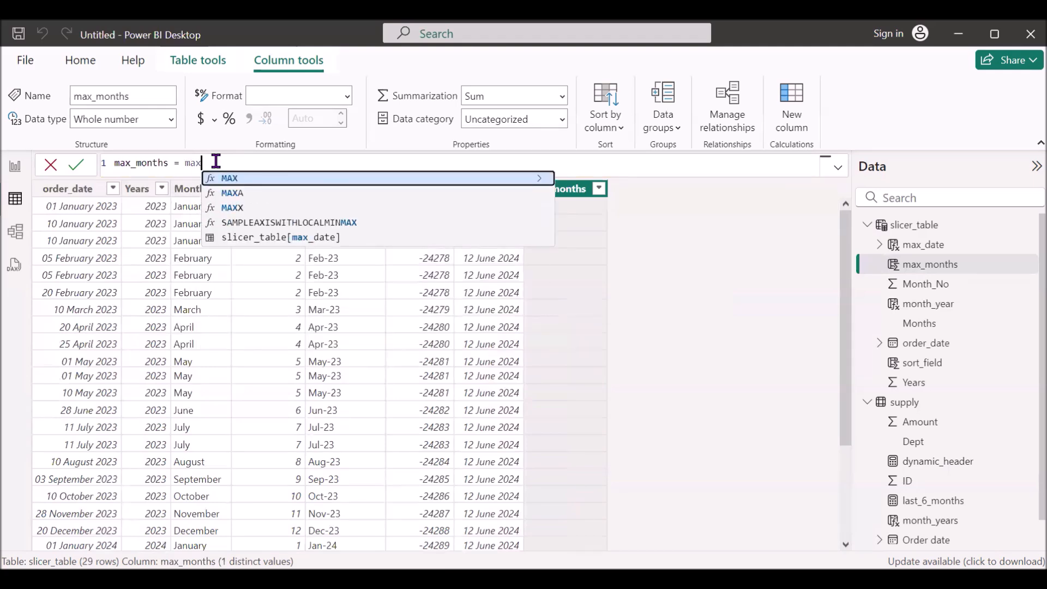
pyautogui.click(334, 236)
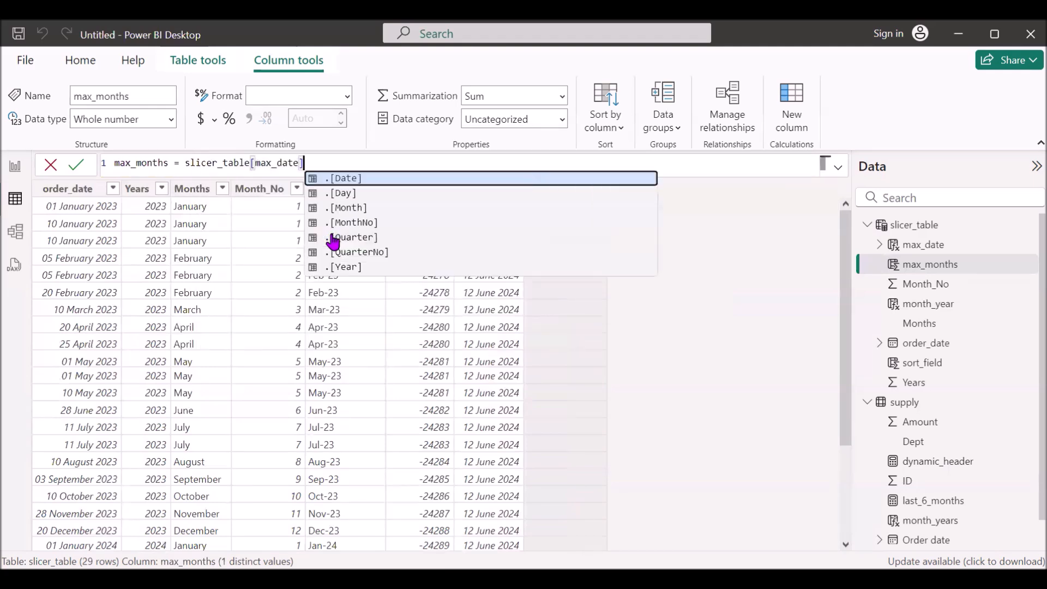
pyautogui.click(354, 207)
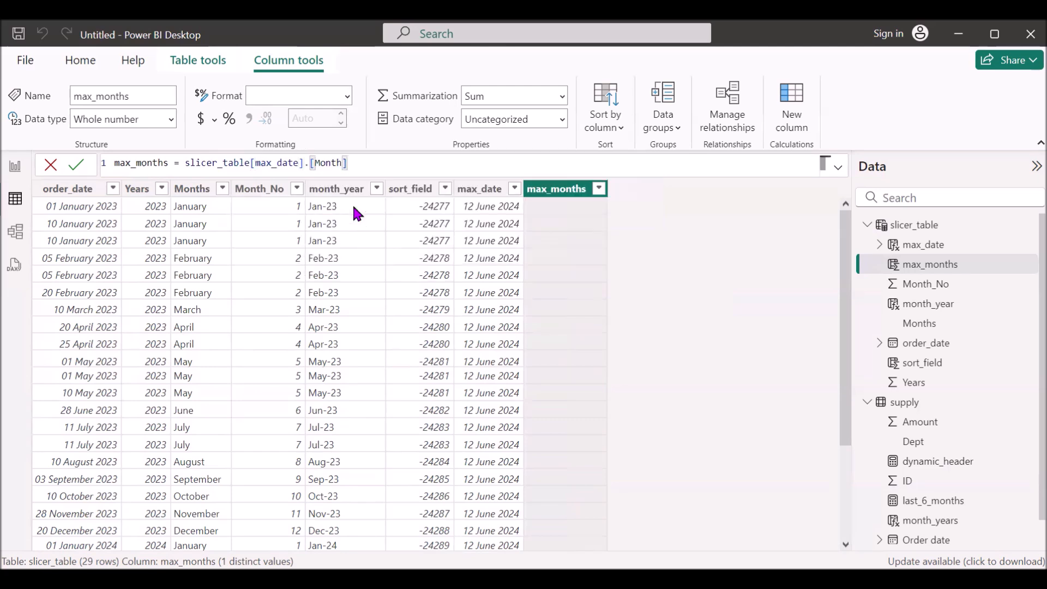
pyautogui.write(',3')
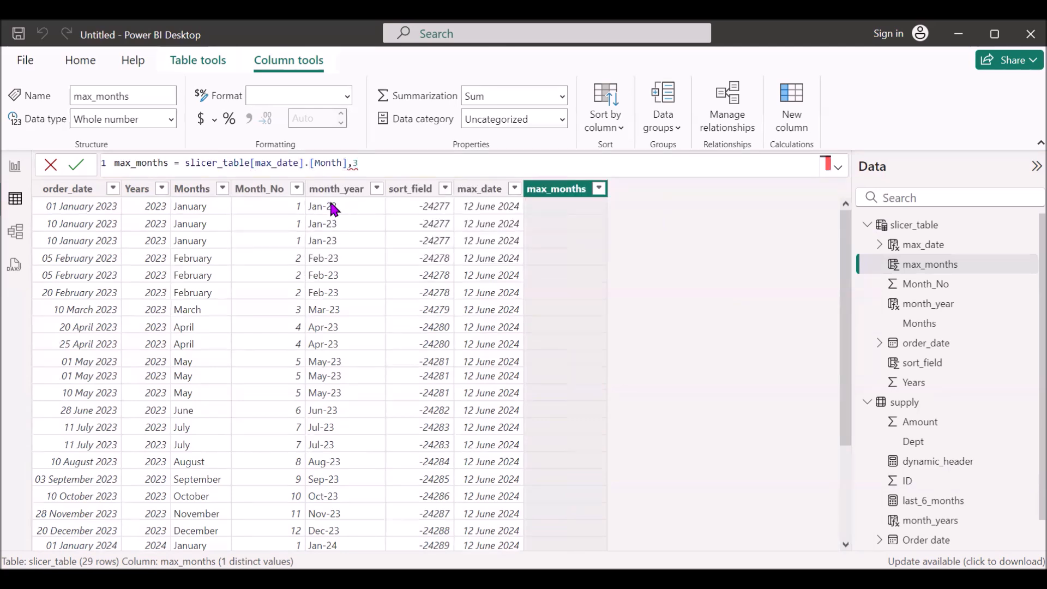
pyautogui.click(186, 164)
pyautogui.write('left')
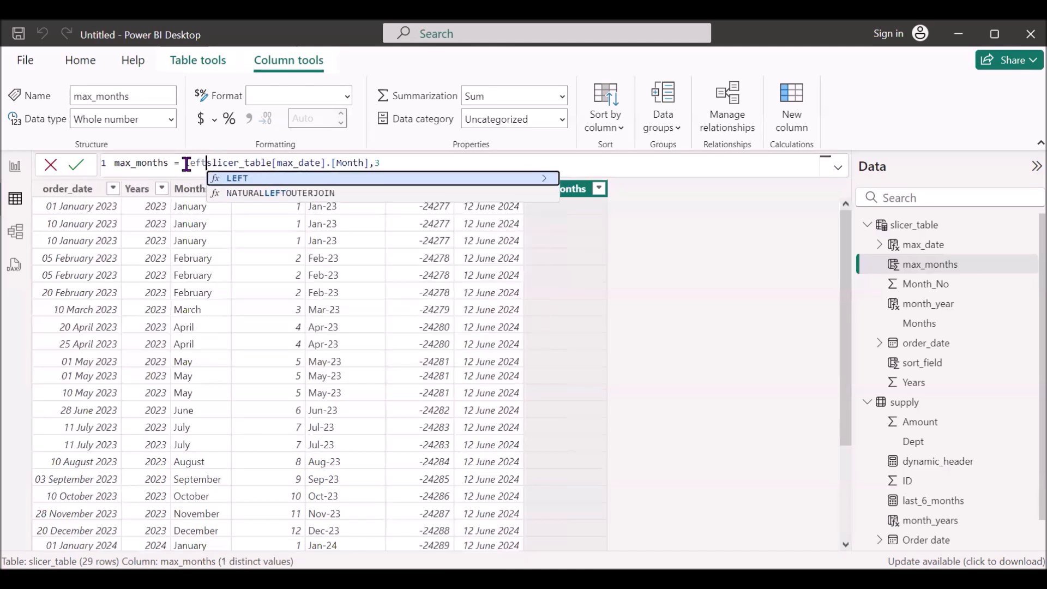
pyautogui.press('Tab')
pyautogui.press('End')
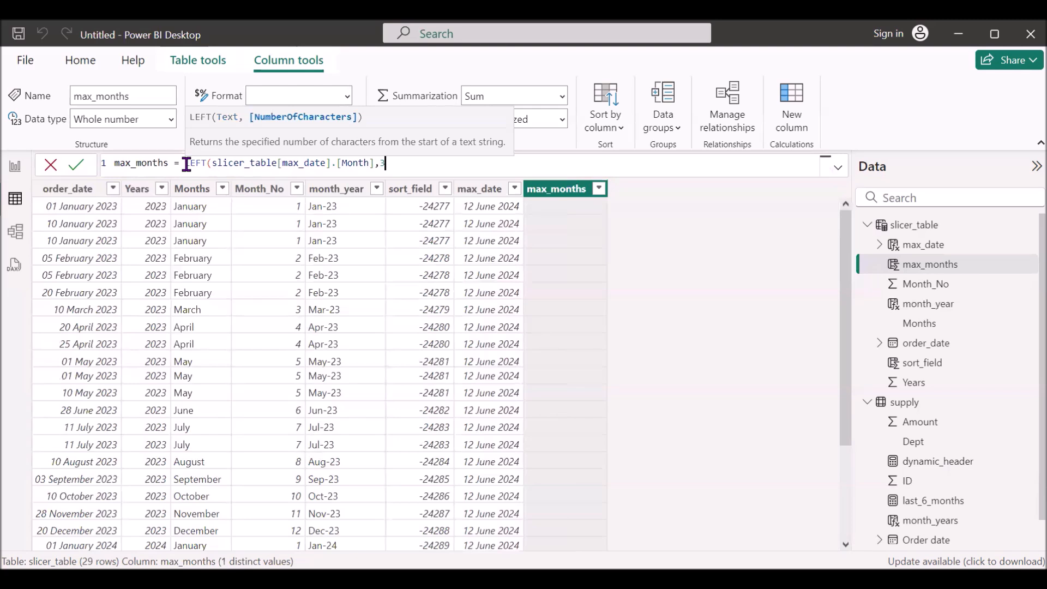
pyautogui.write(')')
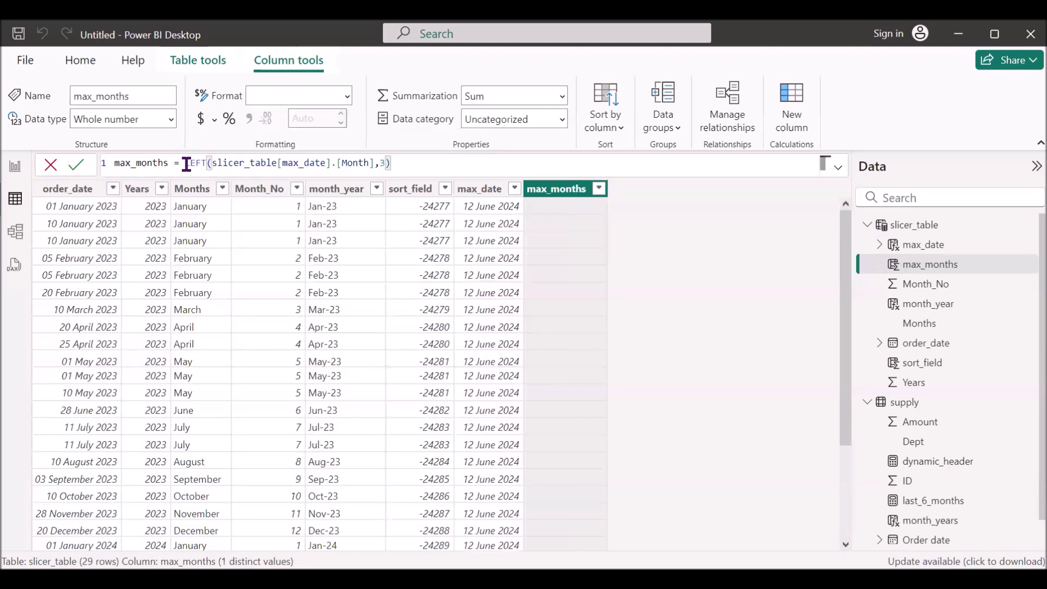
pyautogui.press('Return')
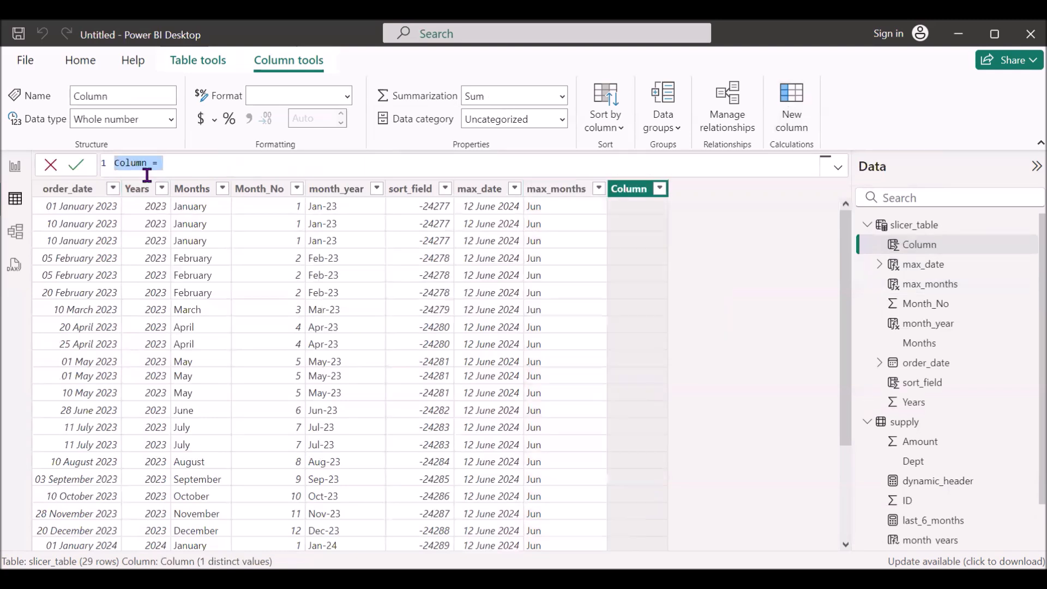
# Step: Define another slicer_table column as max_year = right(slicer_table[max_date].[Year],2) and commit it
pyautogui.write('max_date')
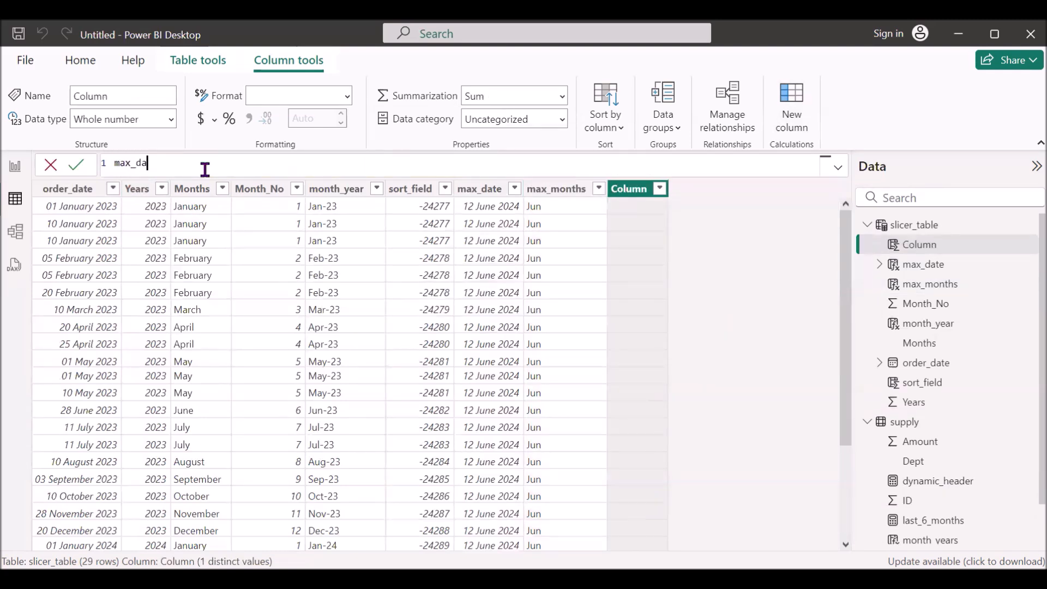
pyautogui.press('BackSpace')
pyautogui.press('BackSpace')
pyautogui.press('BackSpace')
pyautogui.press('BackSpace')
pyautogui.write('year=sli')
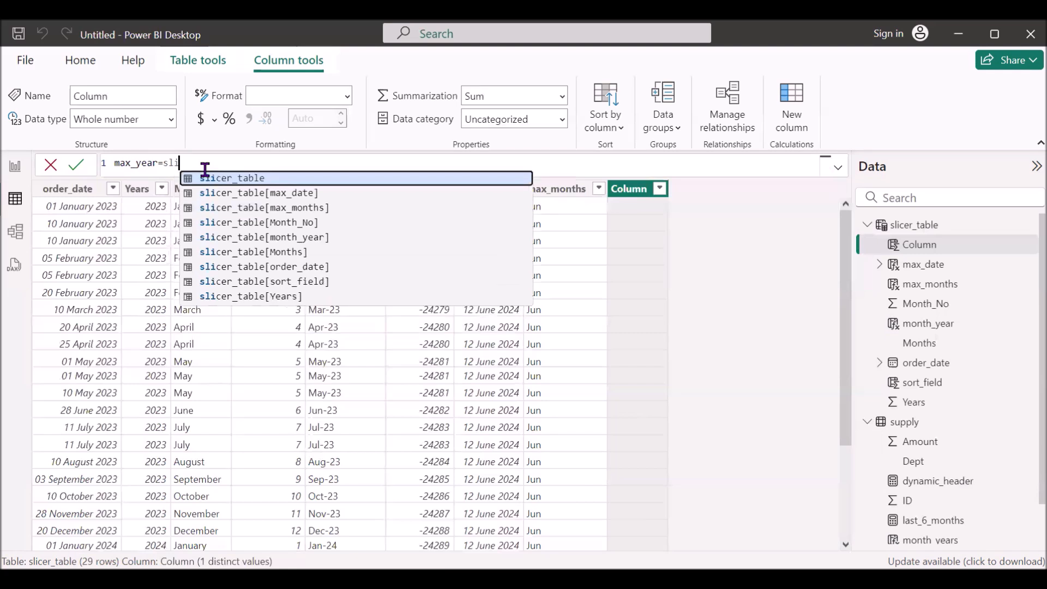
pyautogui.press('Down')
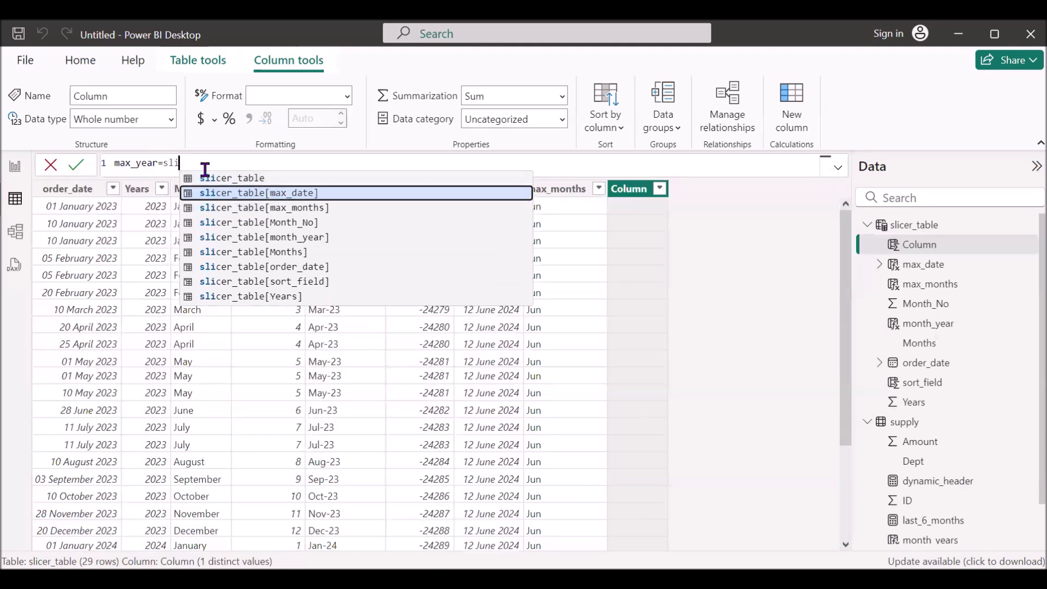
pyautogui.press('Tab')
pyautogui.press('Down')
pyautogui.press('Down')
pyautogui.press('Down')
pyautogui.press('Down')
pyautogui.press('Down')
pyautogui.press('Down')
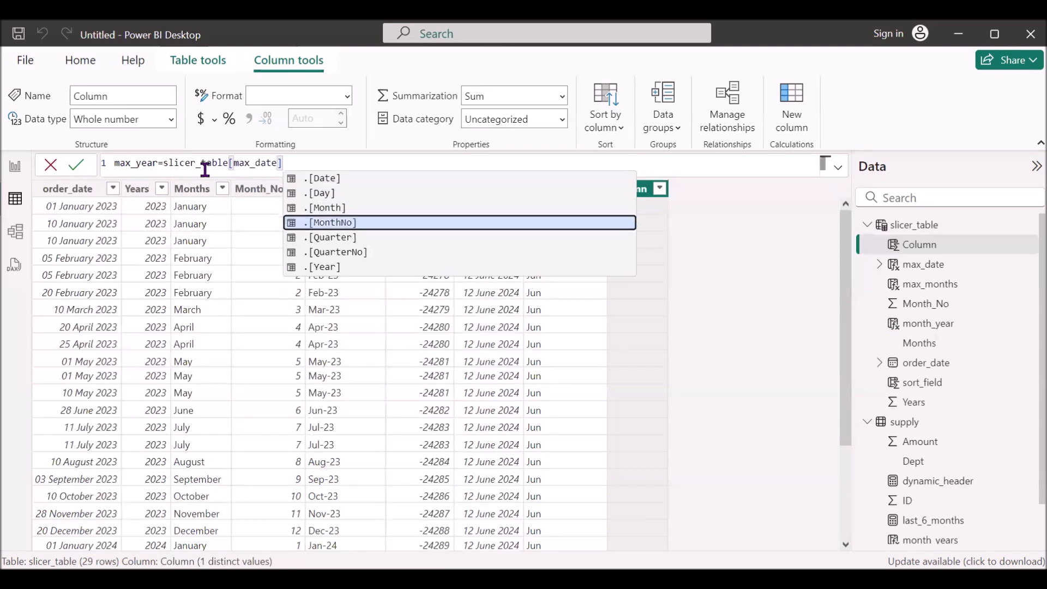
pyautogui.press('Tab')
pyautogui.write(',2')
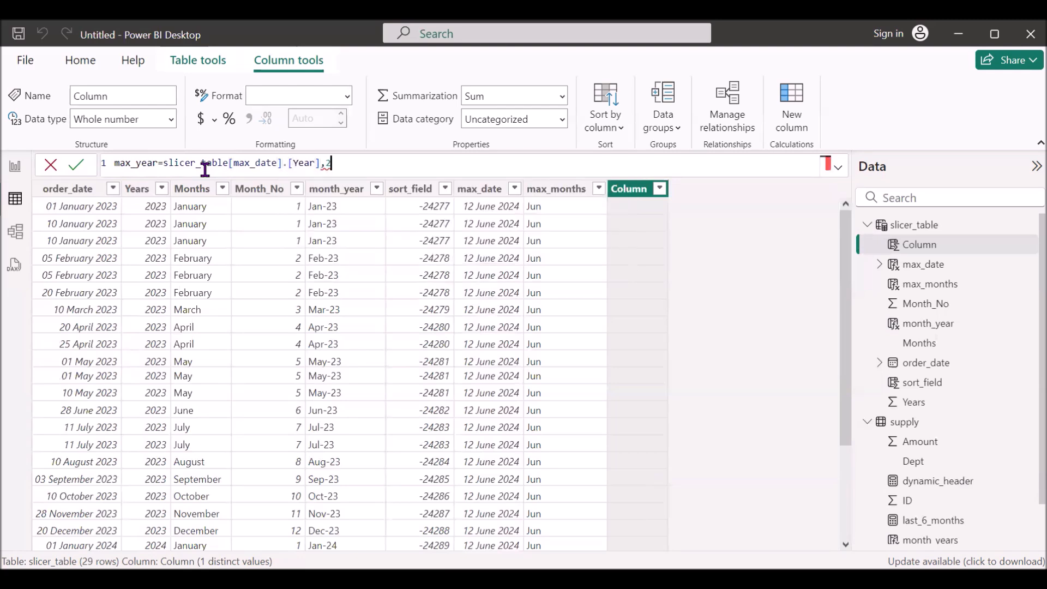
pyautogui.write(')')
pyautogui.doubleClick(163, 162)
pyautogui.write('right')
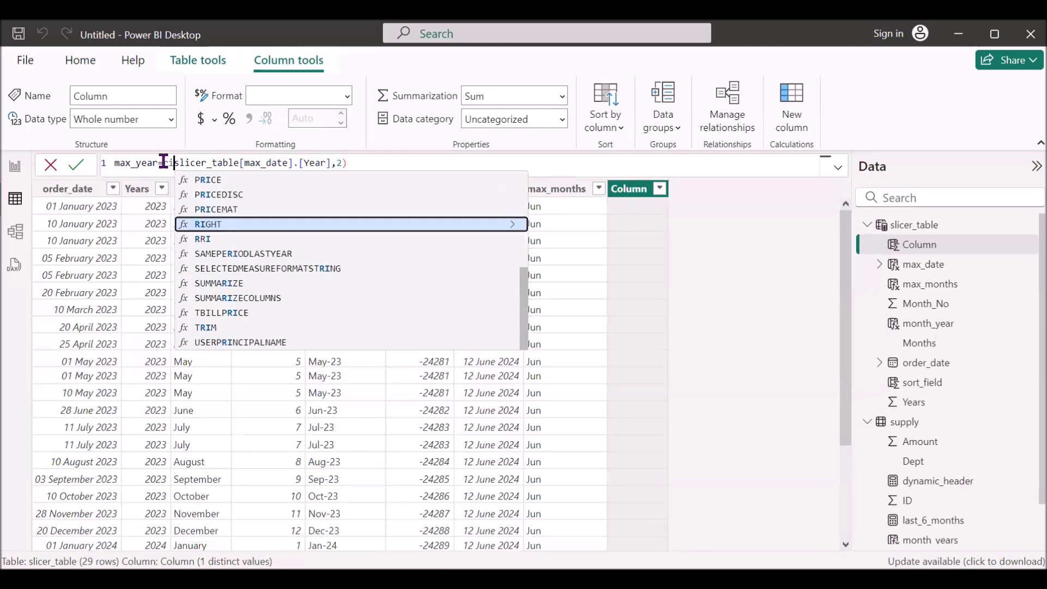
pyautogui.write('(')
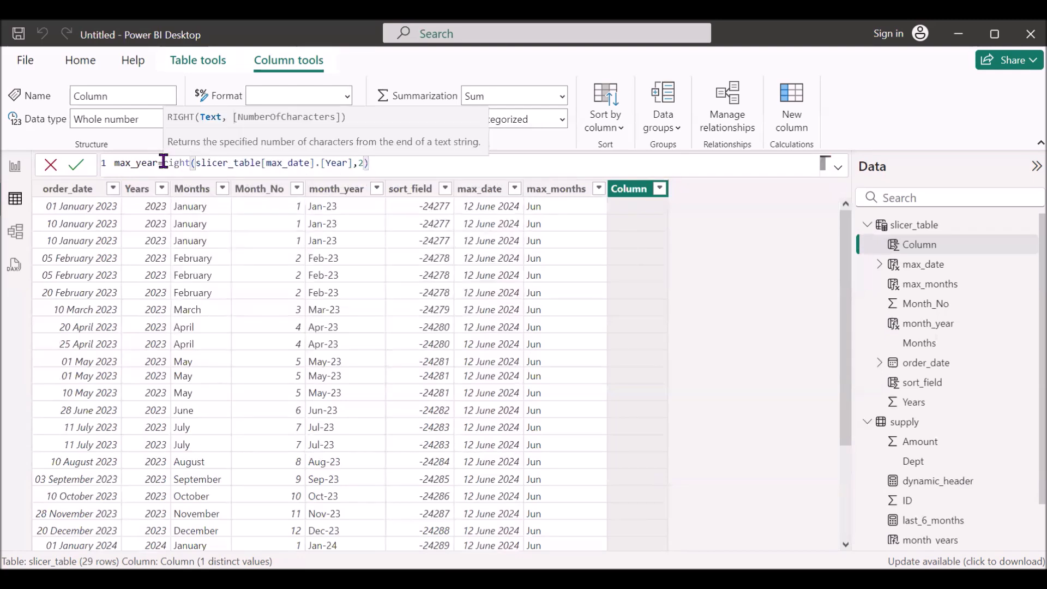
pyautogui.press('Return')
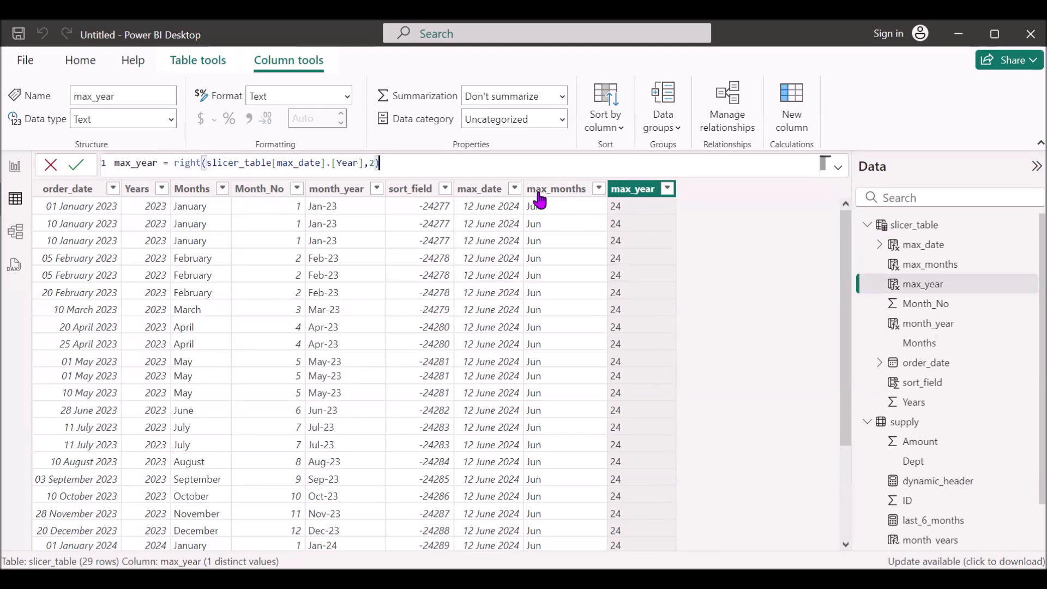
# Step: Add a calculated column to slicer_table defined as max_month_year = slicer_table[max_months]&"-"&slicer_table[max_year]
pyautogui.click(792, 93)
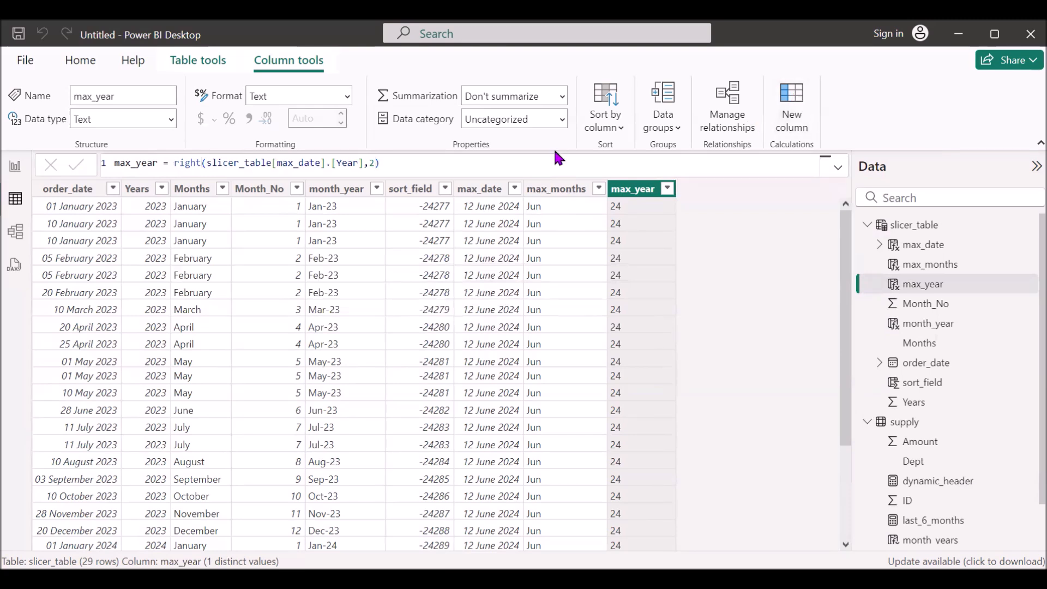
pyautogui.write('max_month_year=')
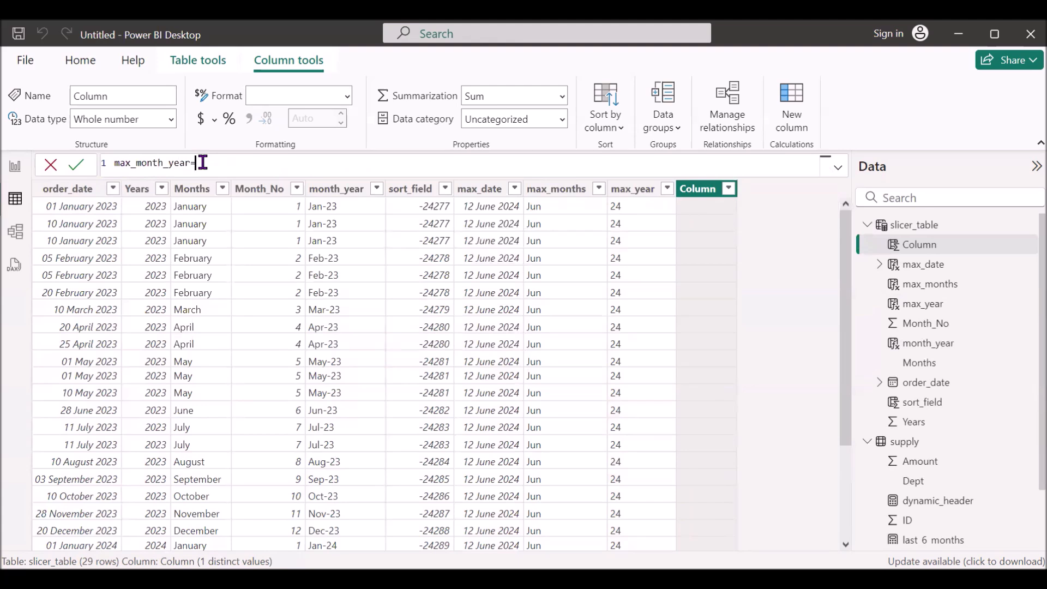
pyautogui.write('max')
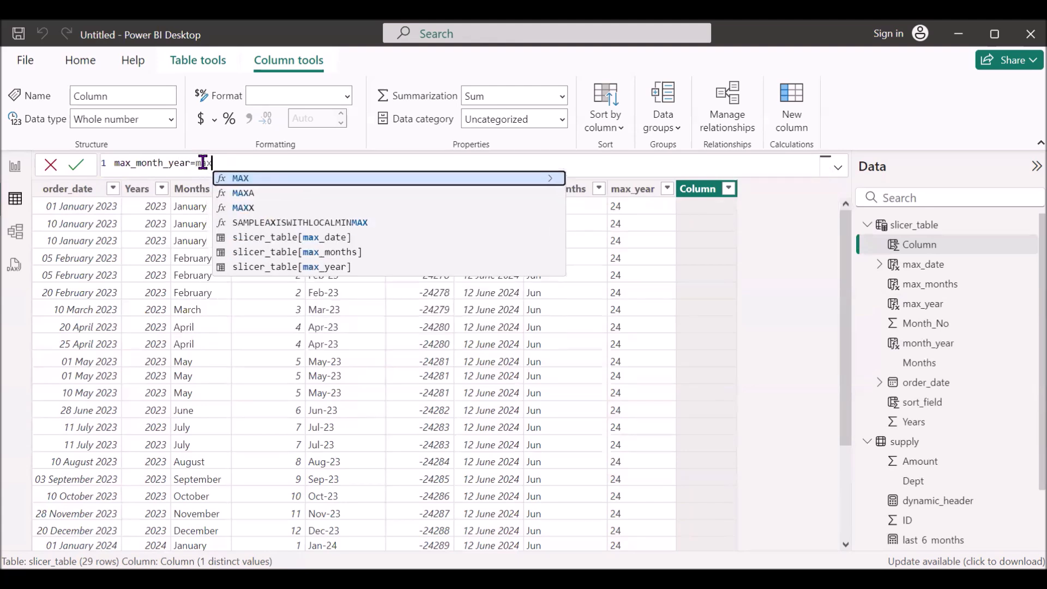
pyautogui.press('Down')
pyautogui.press('Down')
pyautogui.press('Down')
pyautogui.press('Down')
pyautogui.press('Down')
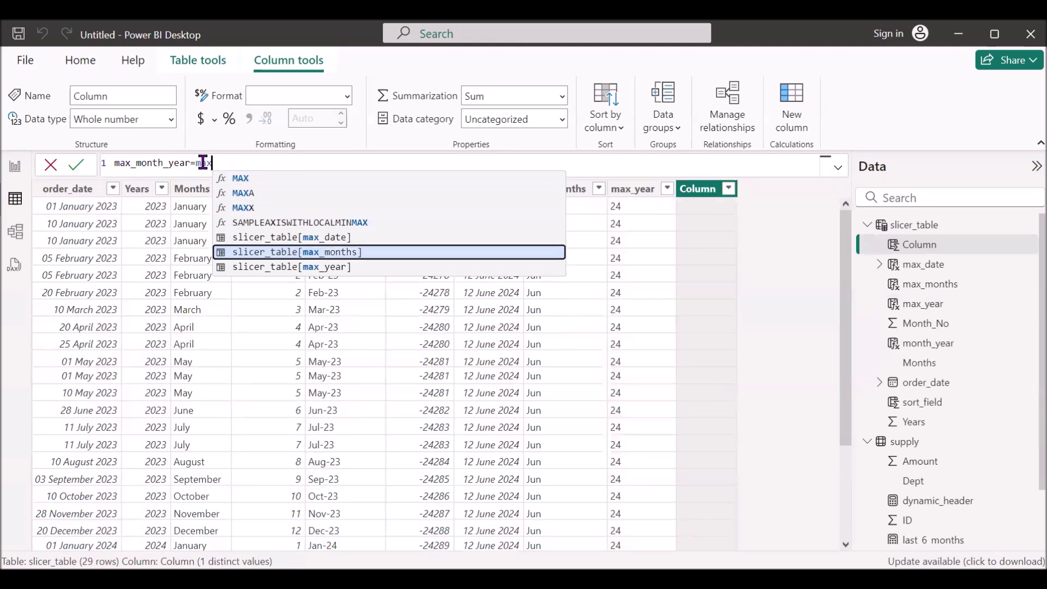
pyautogui.press('Tab')
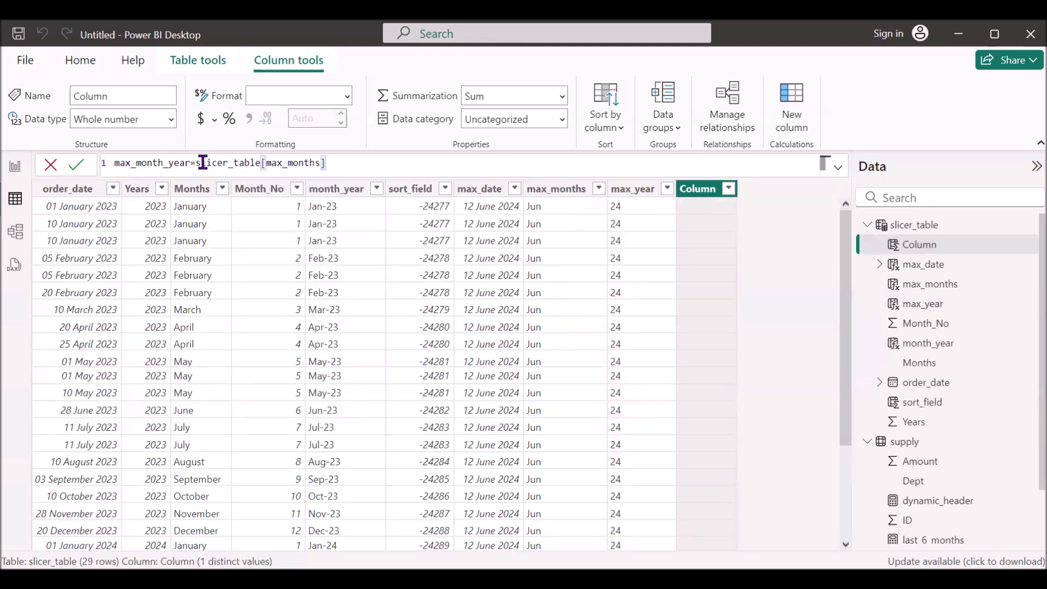
pyautogui.write('&"-"&ma')
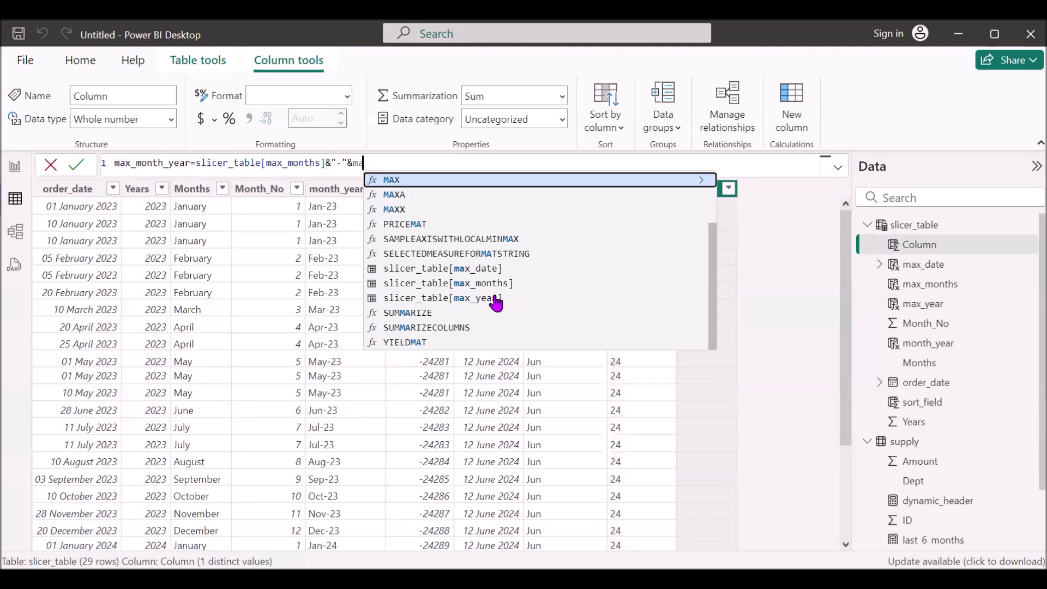
pyautogui.click(452, 297)
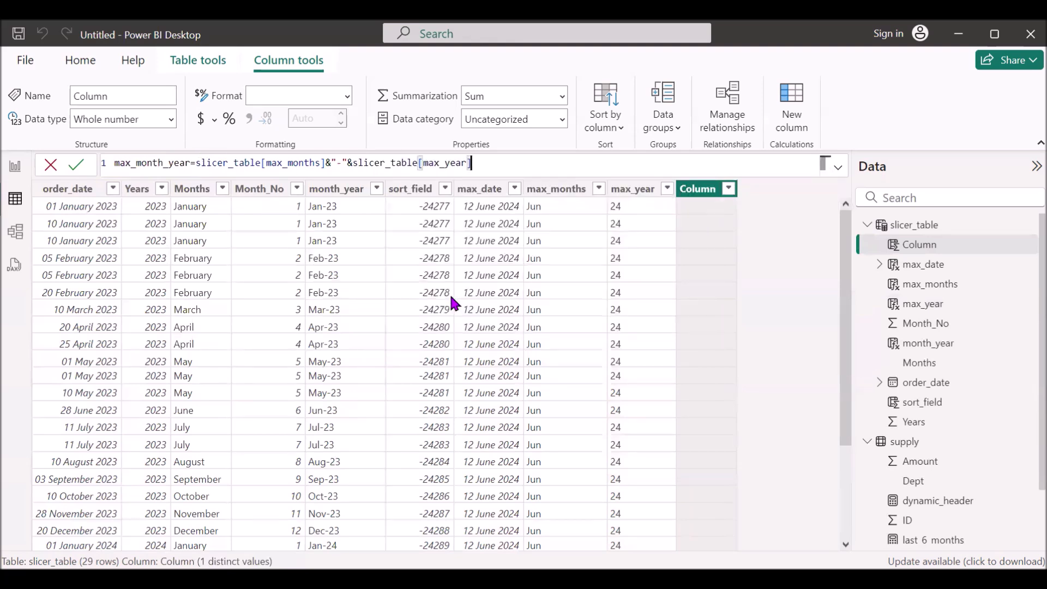
pyautogui.press('Return')
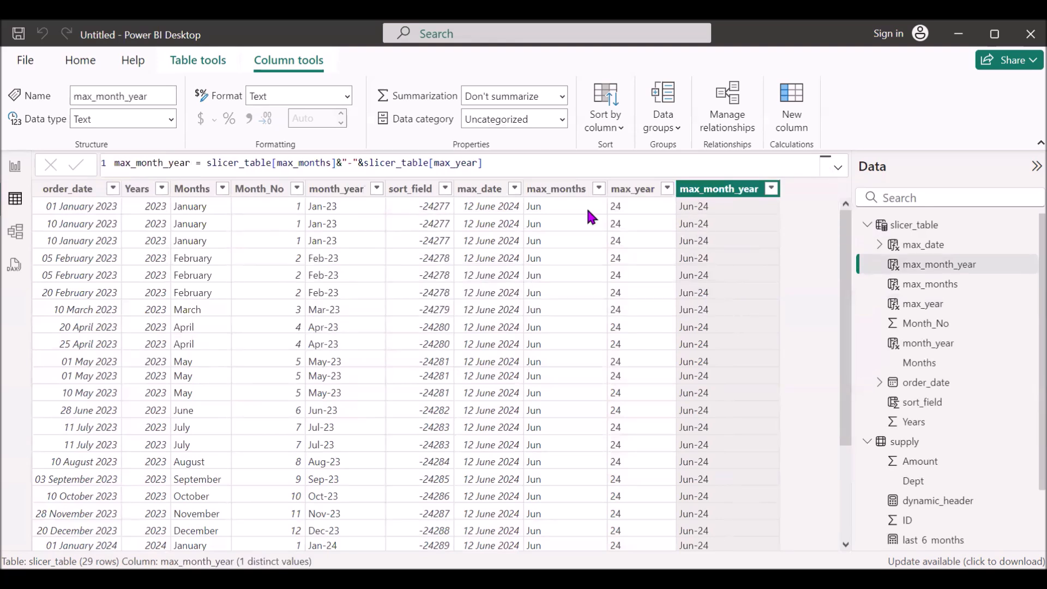
# Step: In the Report view, edit the dynamic_header measure so SELECTEDVALUE of month_year takes SELECTEDVALUE(slicer_table[max_month_year]) as its alternate result, and commit it
pyautogui.click(14, 173)
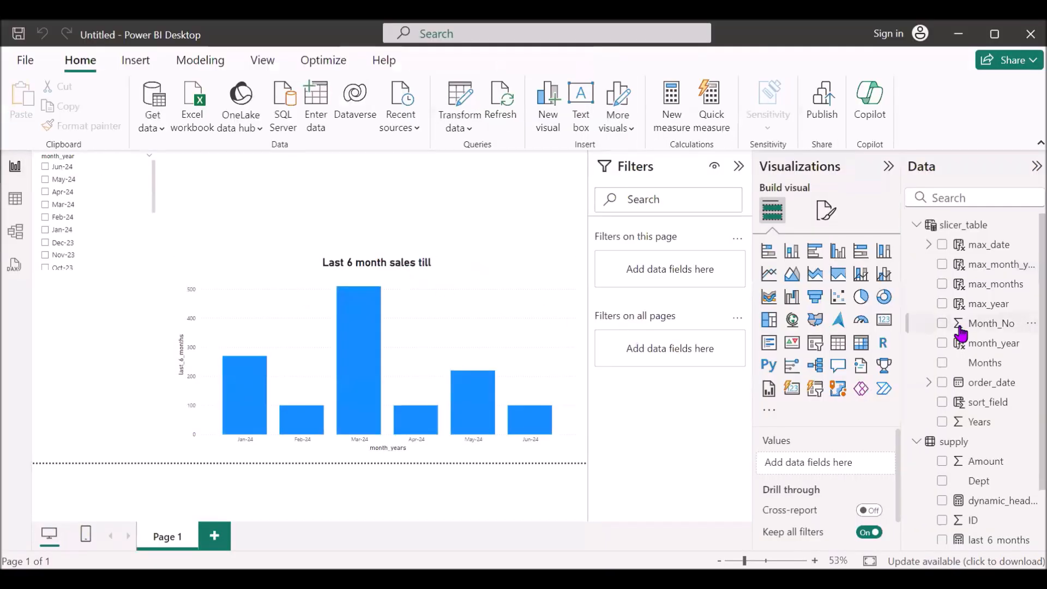
pyautogui.click(984, 502)
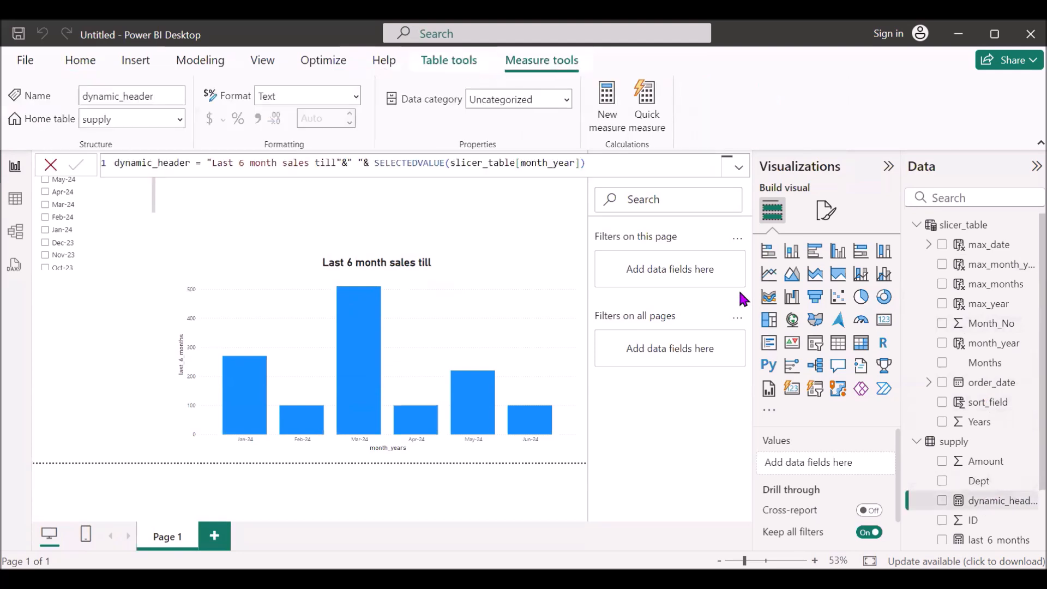
pyautogui.click(579, 165)
pyautogui.write(',sele')
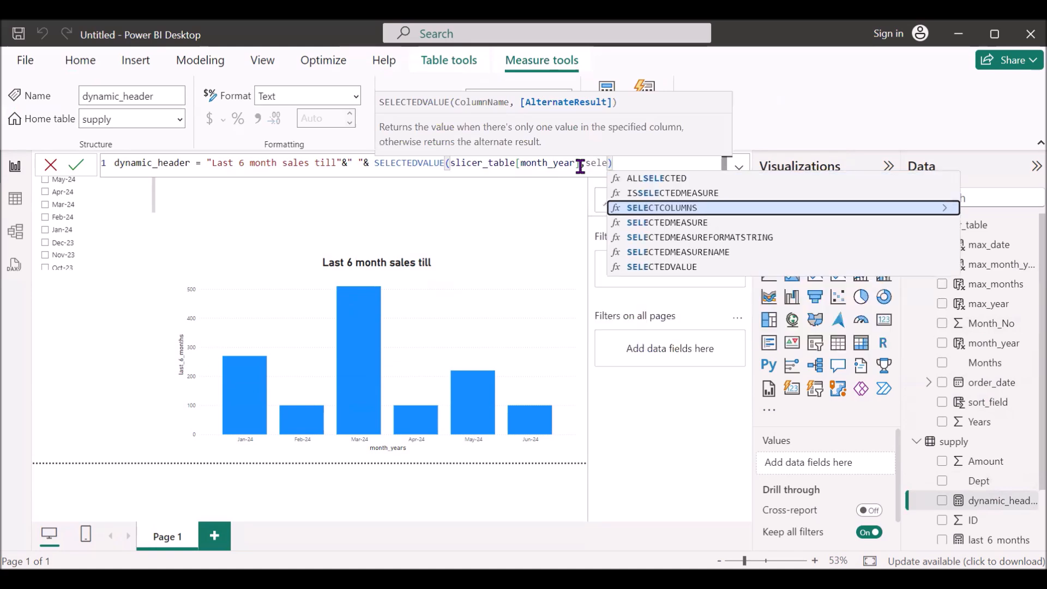
pyautogui.click(641, 267)
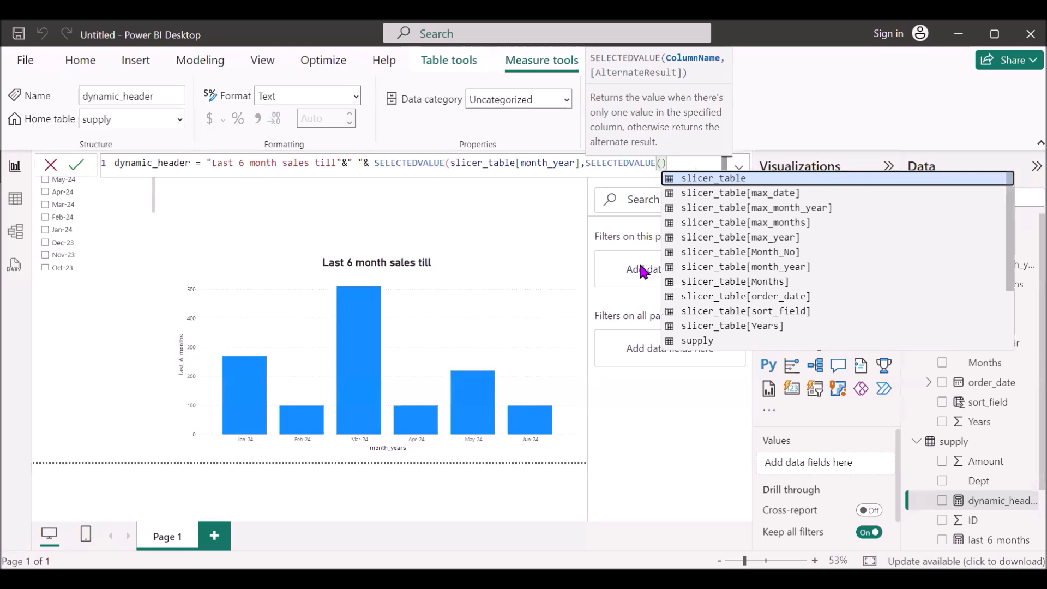
pyautogui.click(770, 209)
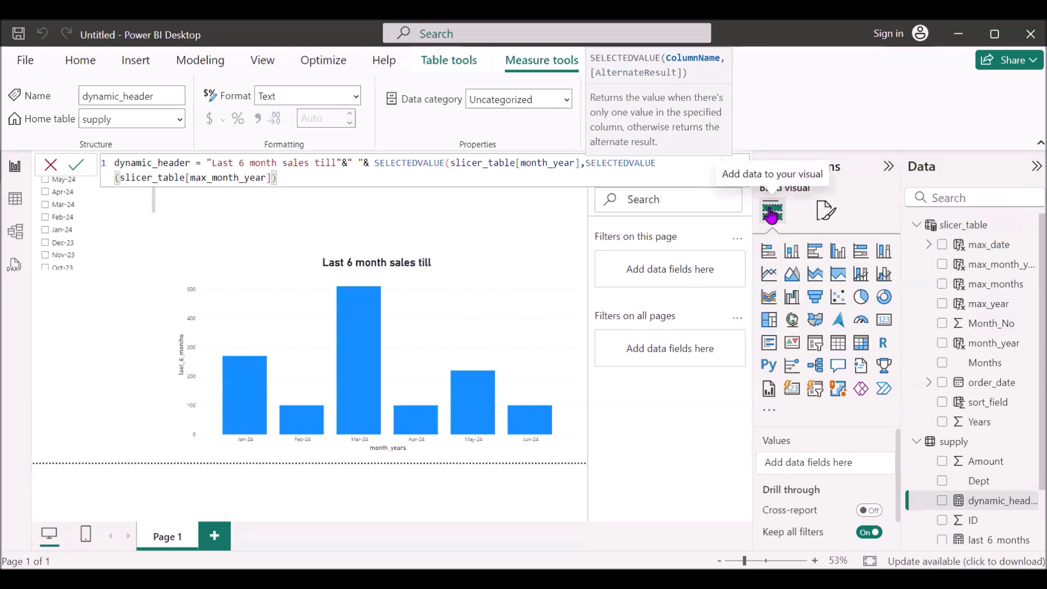
pyautogui.click(303, 178)
pyautogui.write(')')
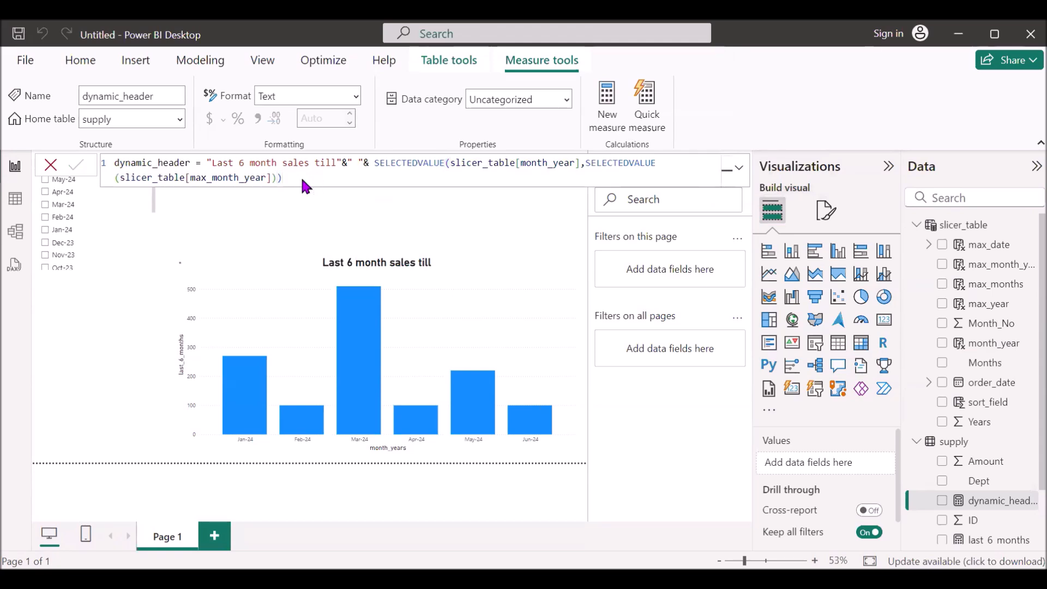
pyautogui.press('Return')
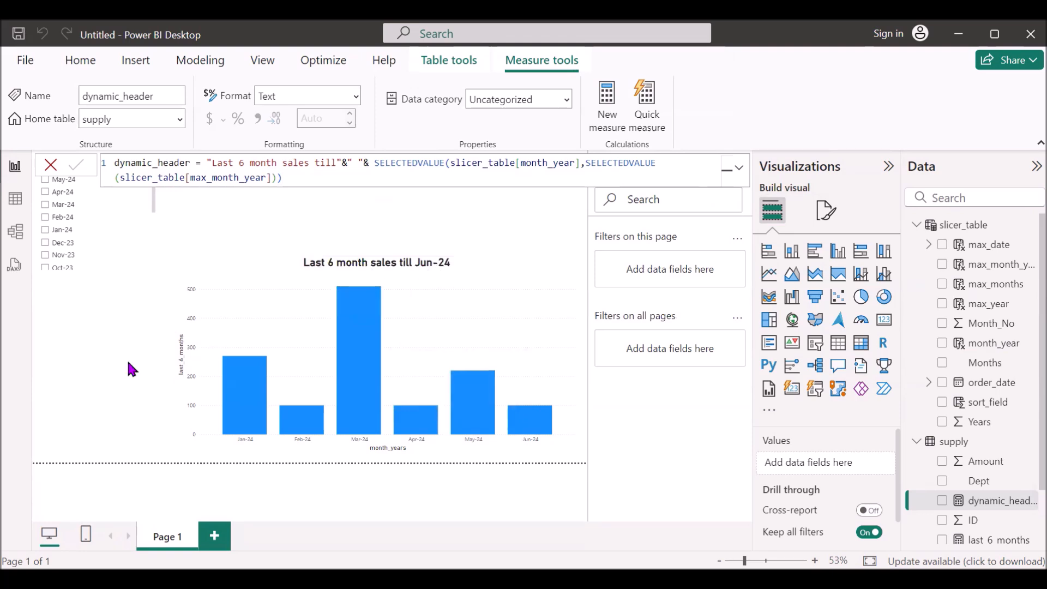
# Step: Check the chart title's fallback by selecting May-24 in the month_year slicer and then deselecting it
pyautogui.click(134, 369)
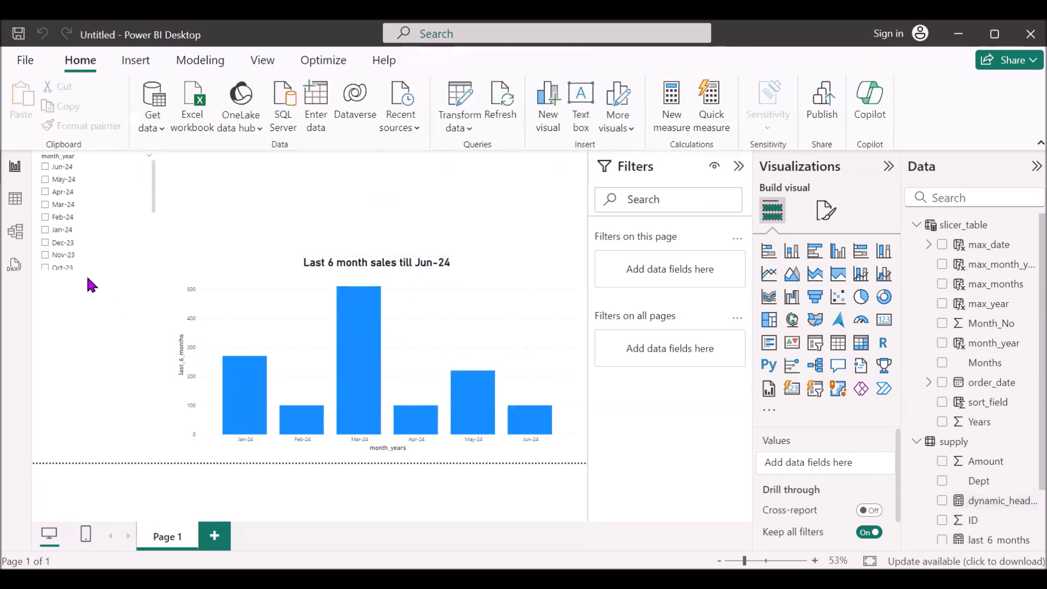
pyautogui.click(46, 181)
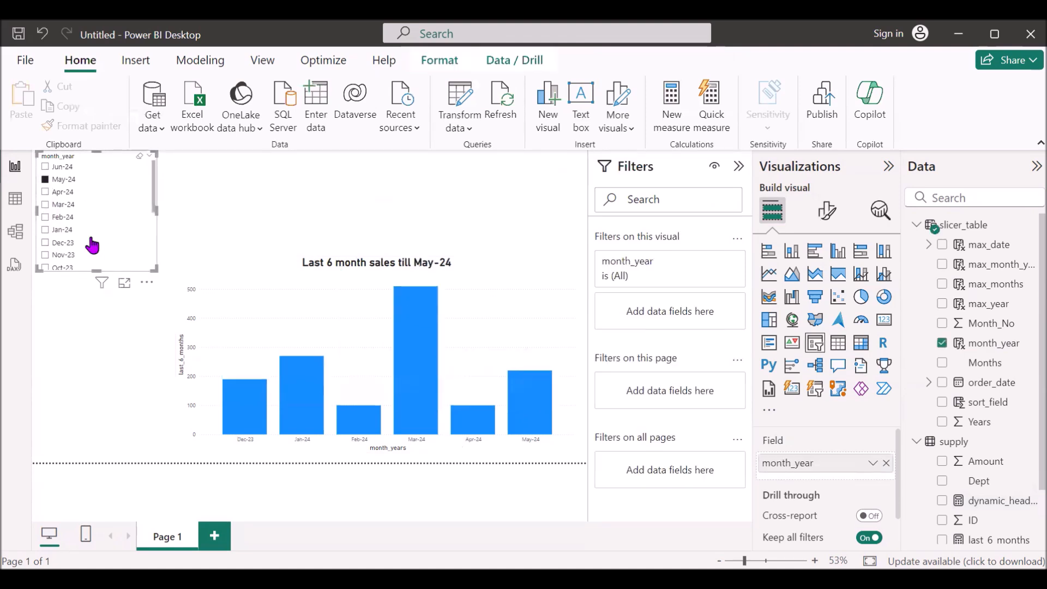
pyautogui.click(46, 180)
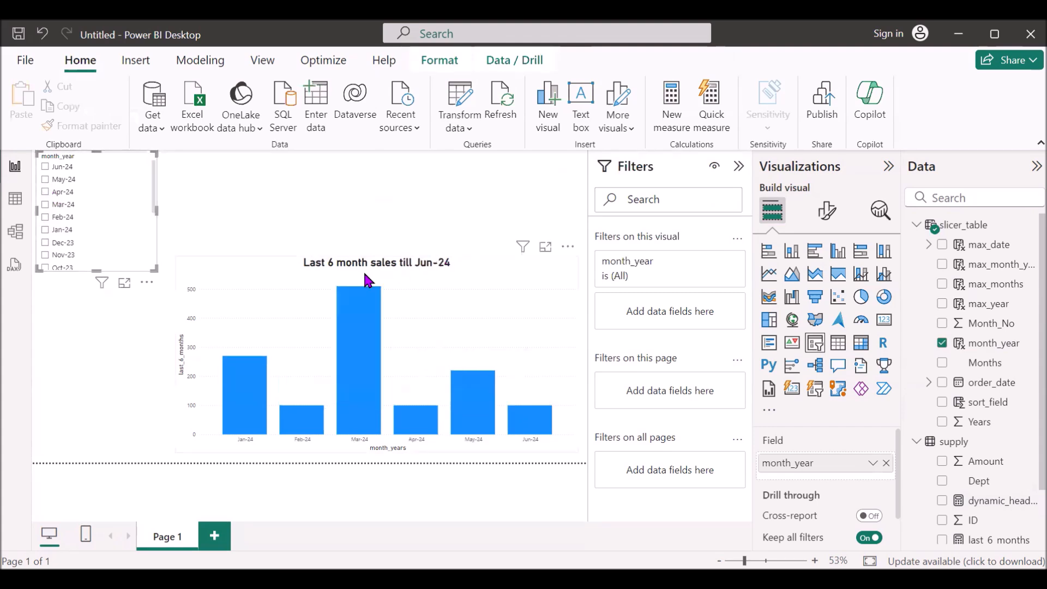